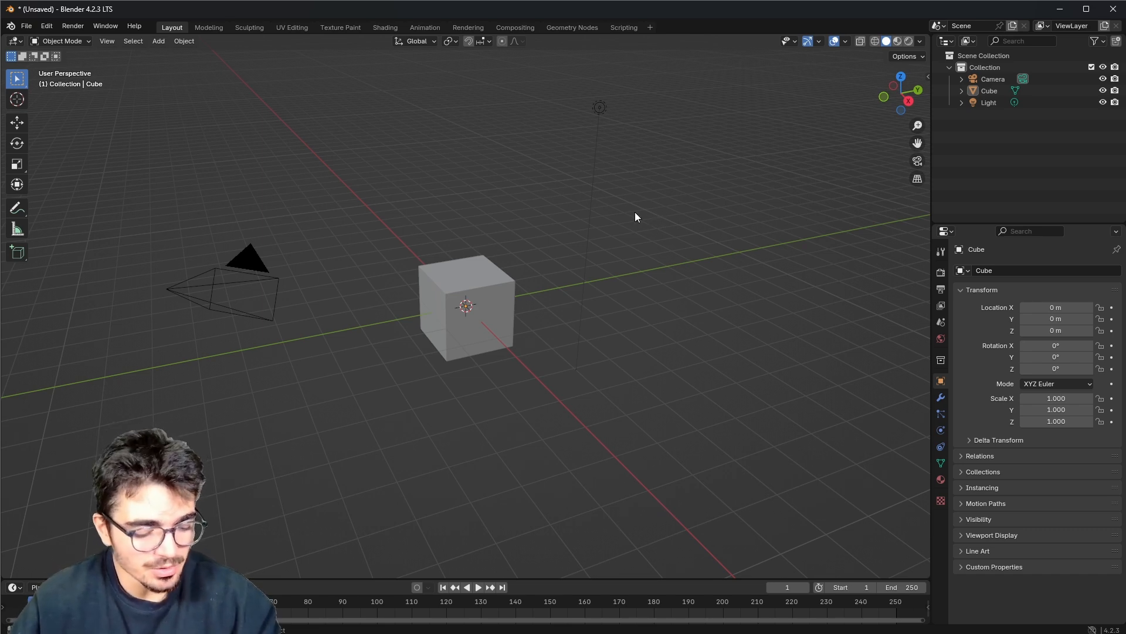
Delete every default object from the scene: the camera, the cube and the light.
key(a)
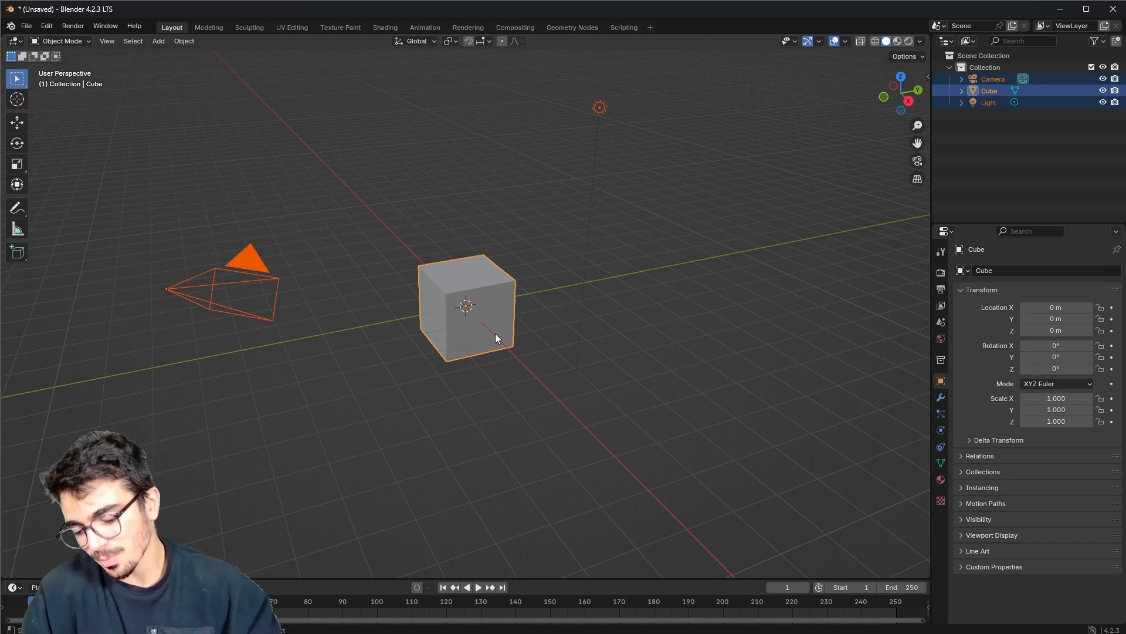
key(Delete)
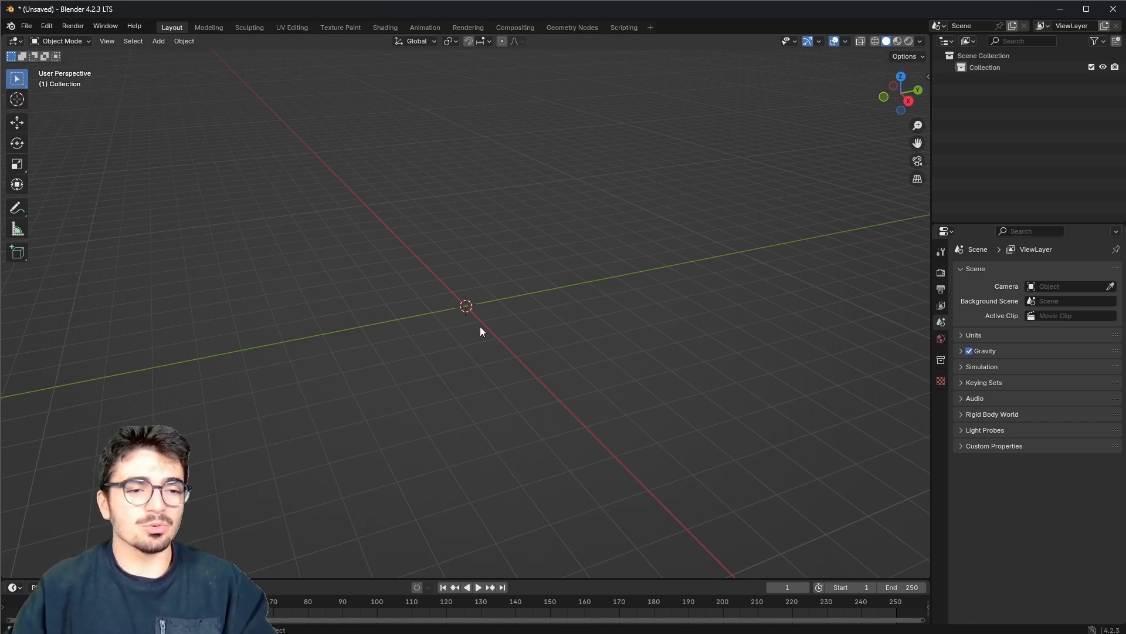
Add a new cube mesh at the world origin.
middle_drag(495, 390, 466, 349)
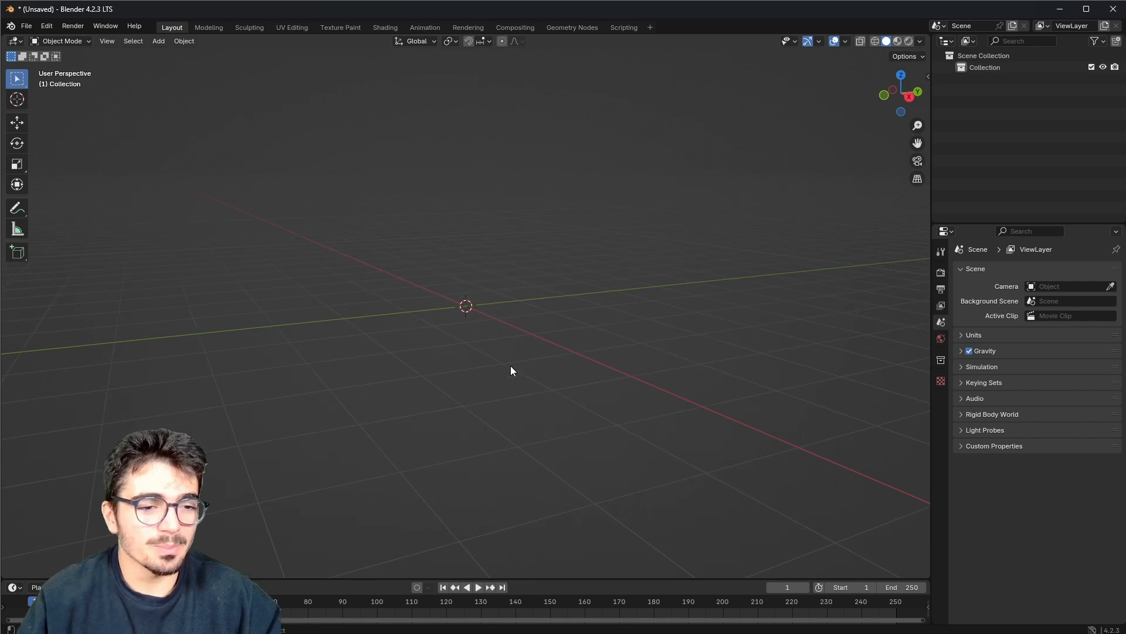
middle_drag(512, 369, 513, 312)
key(shift+a)
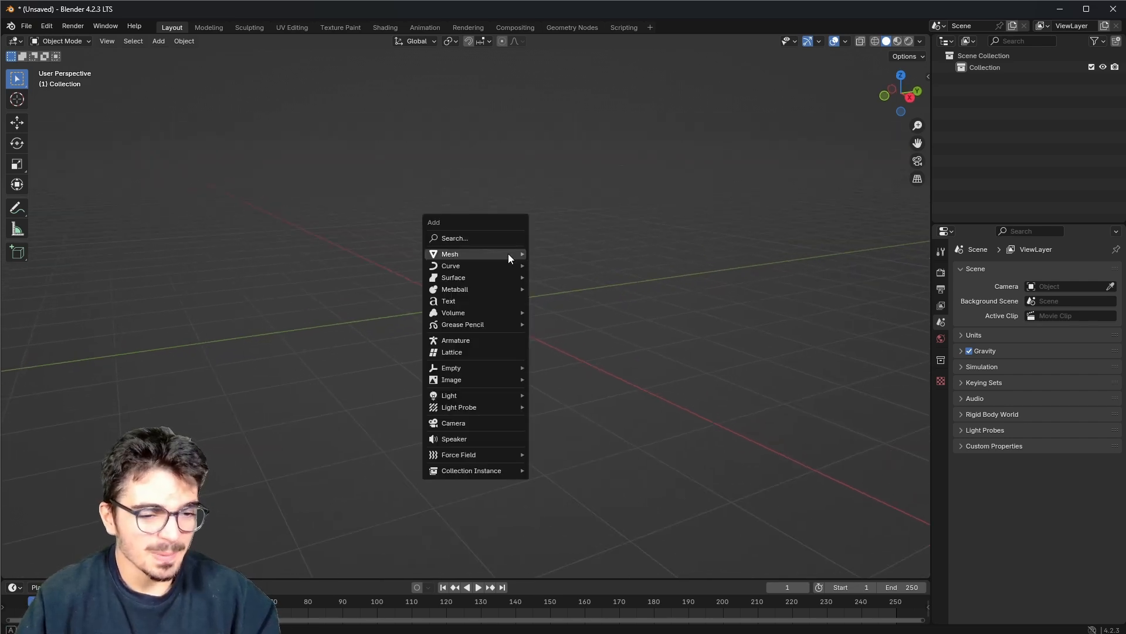
mouse_move(508, 254)
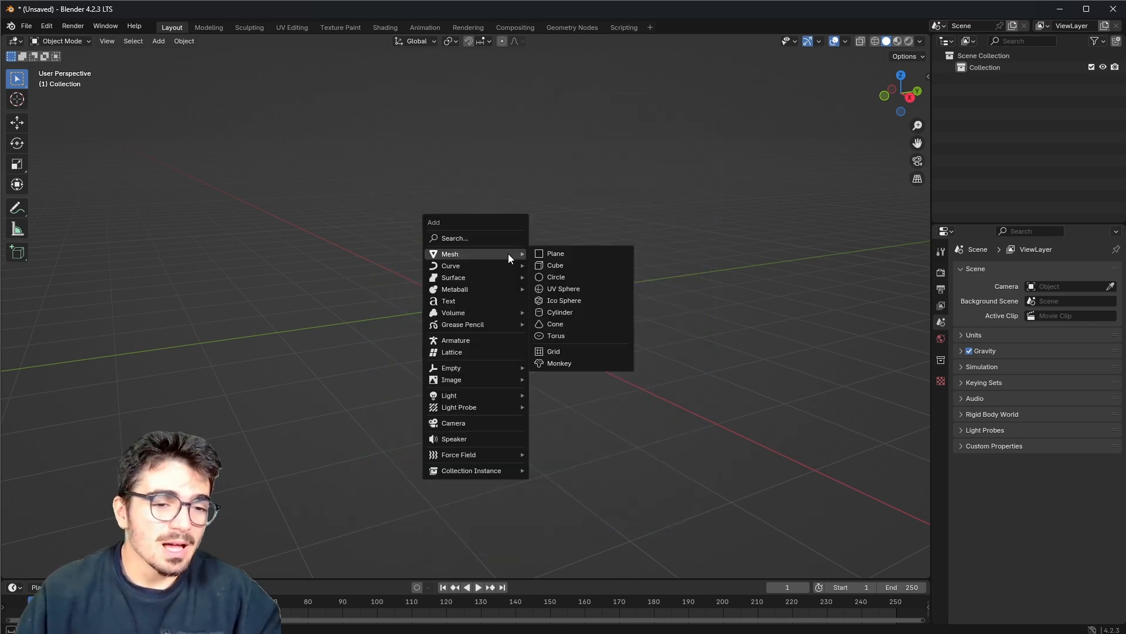
click(563, 266)
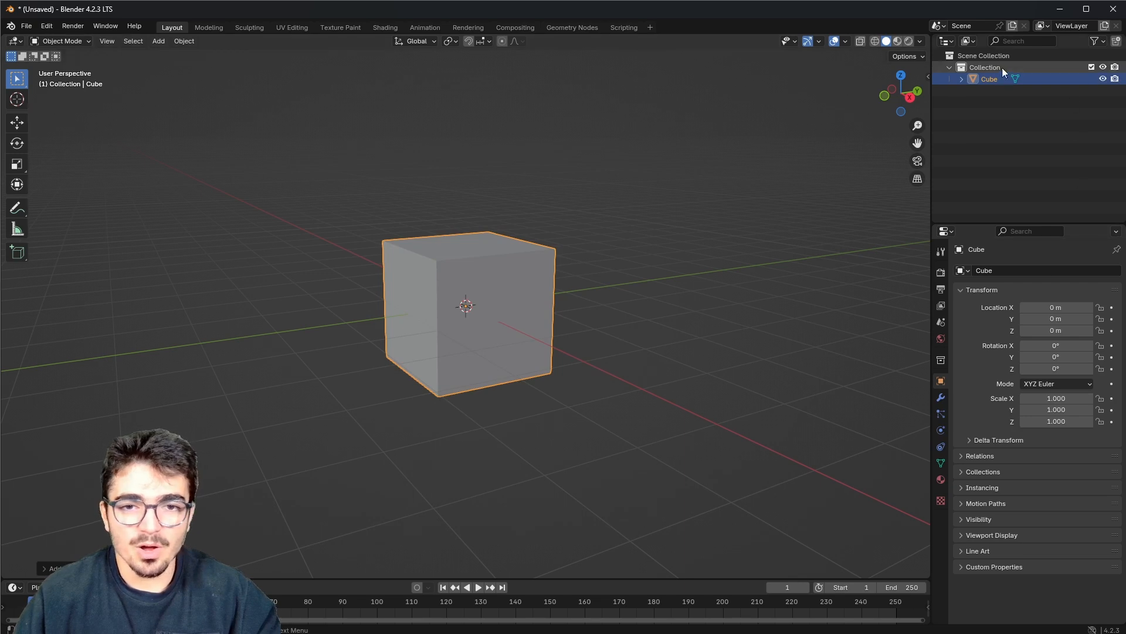
Rename the cube as Domaine and scale it up uniformly to about 4.24.
double_click(989, 80)
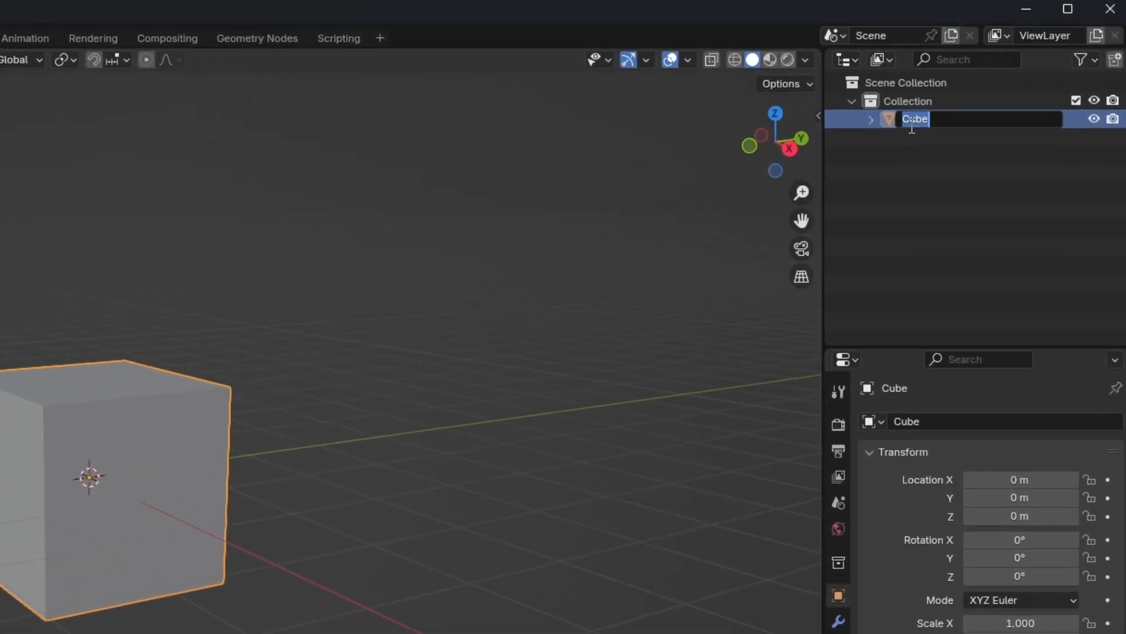
text(Demaine)
key(Return)
key(s)
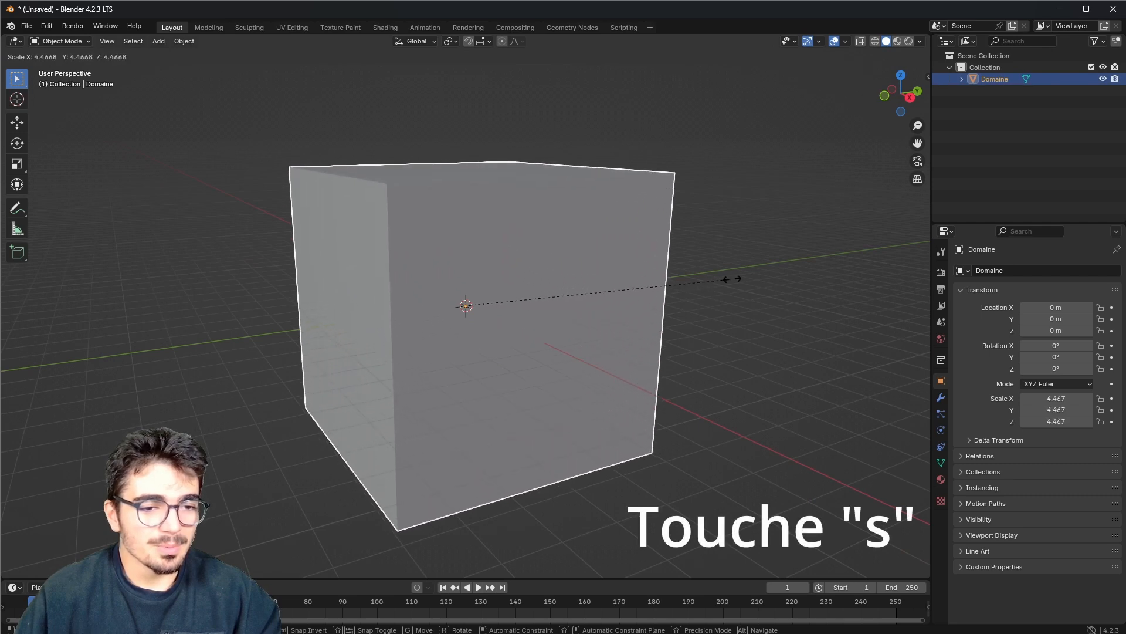
click(707, 283)
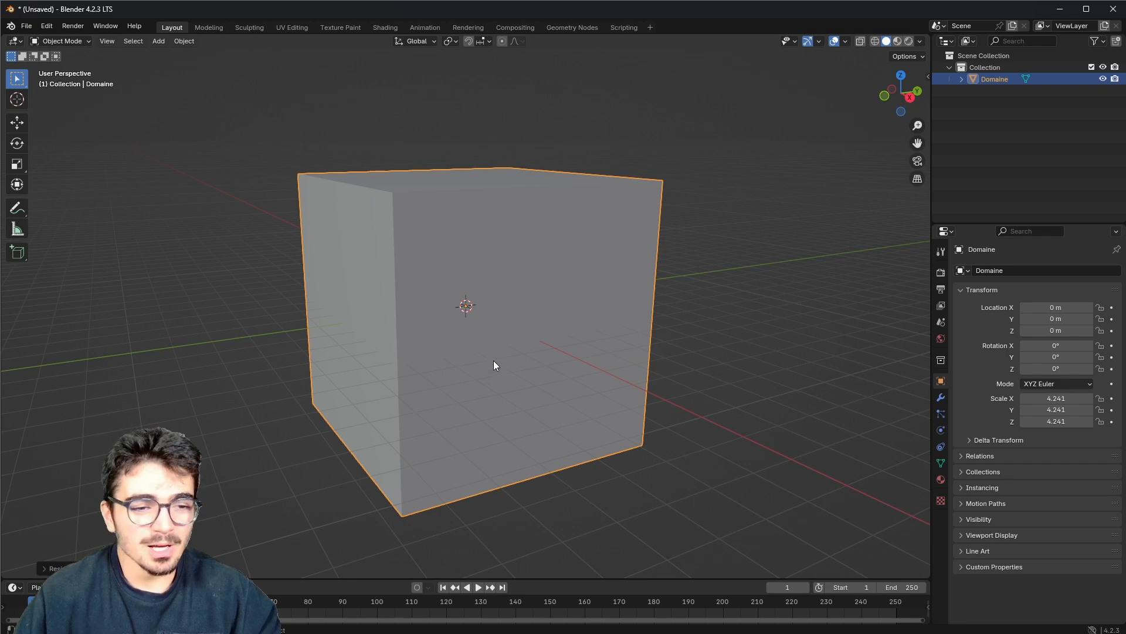
Add an ico sphere mesh at the world origin, inside the large cube.
key(shift+a)
mouse_move(508, 306)
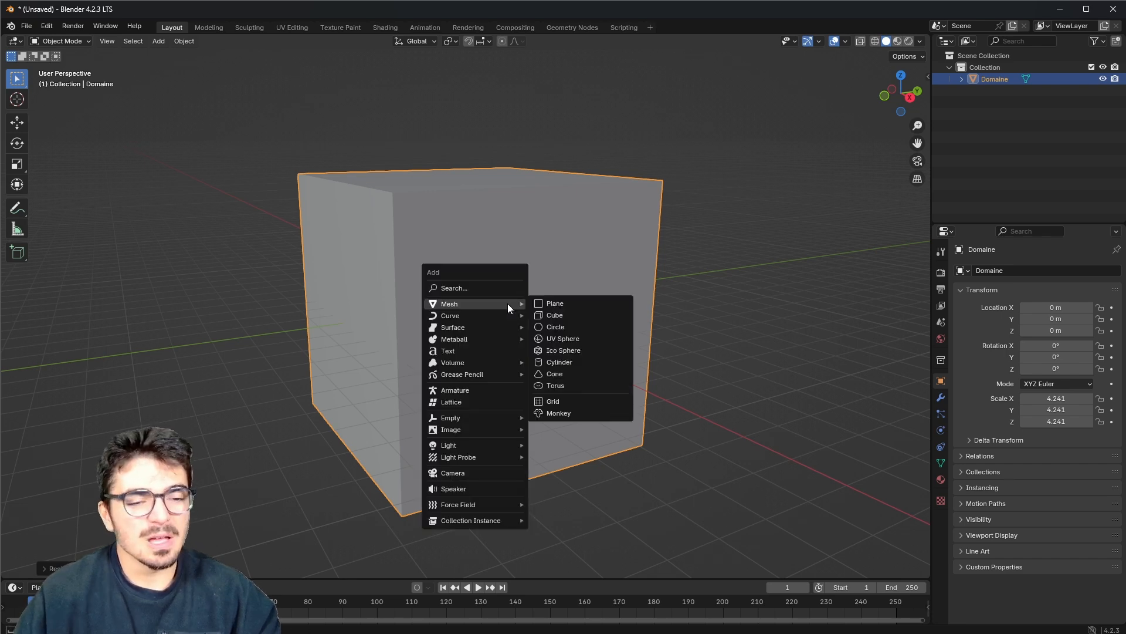
click(575, 351)
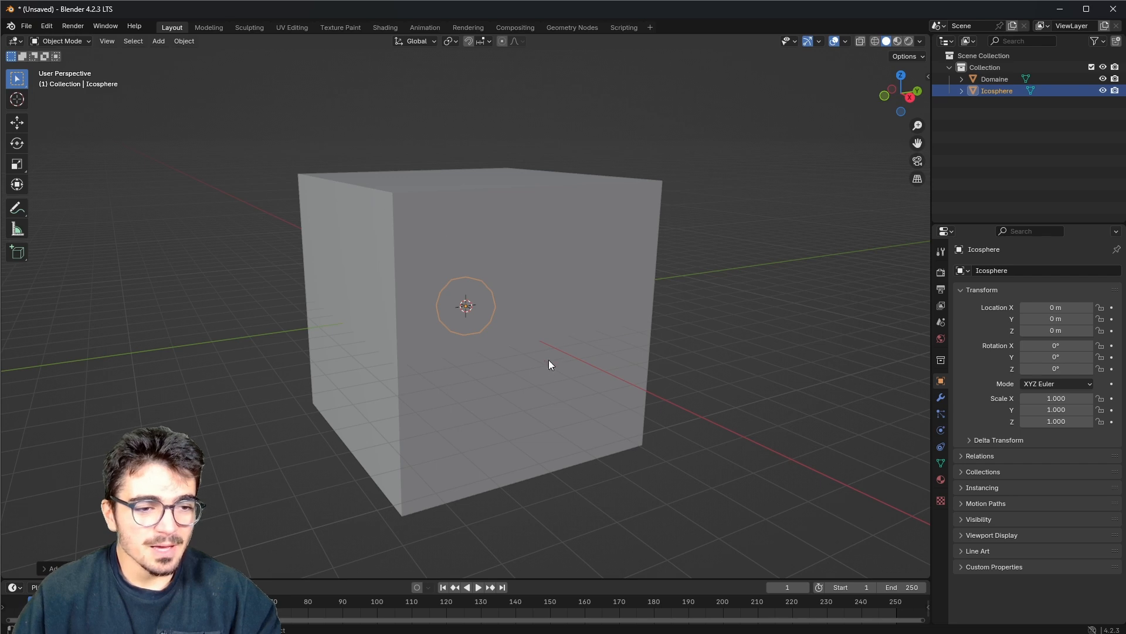
Move the icosphere up along the Z axis to about 2.69 m, keeping it inside the Domaine cube.
middle_drag(545, 361, 557, 364)
key(g)
key(z)
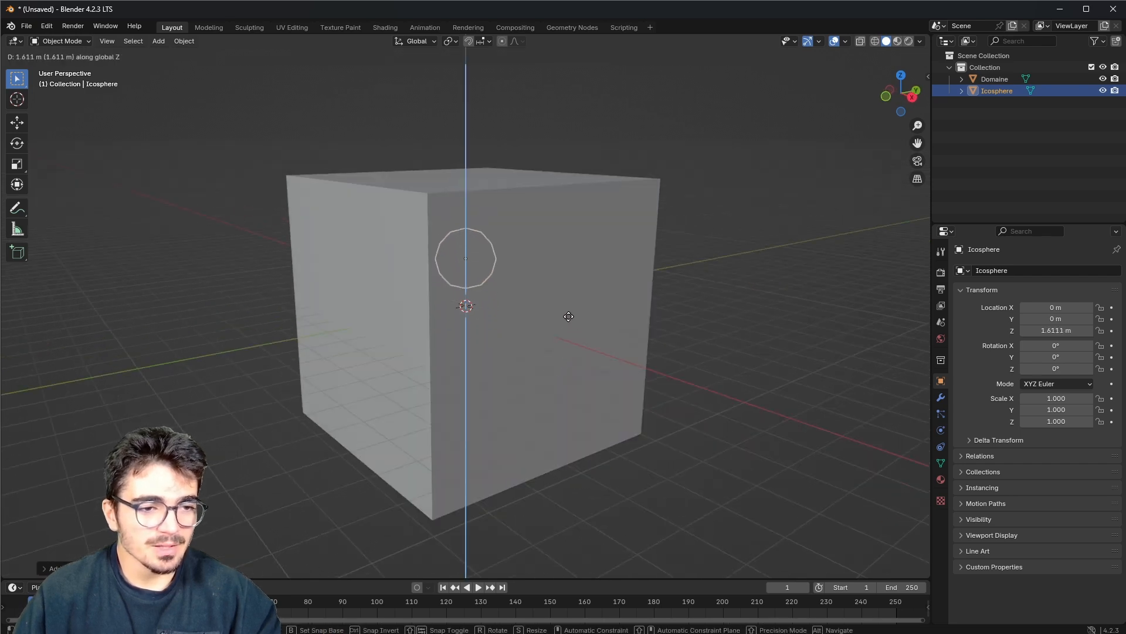
click(569, 292)
click(23, 122)
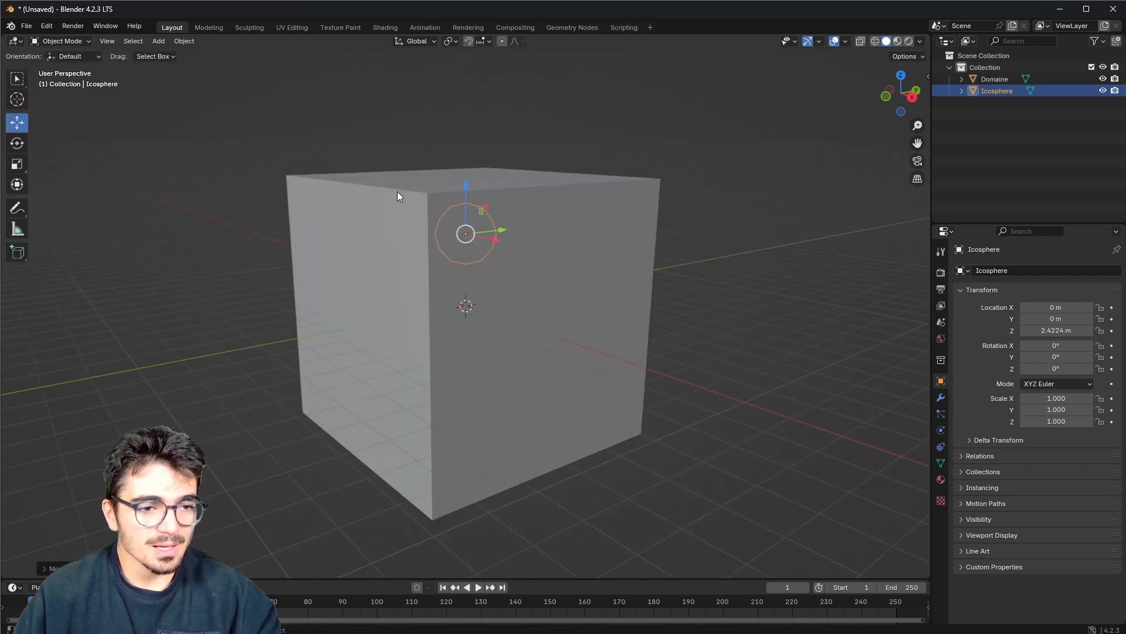
drag(466, 177, 500, 169)
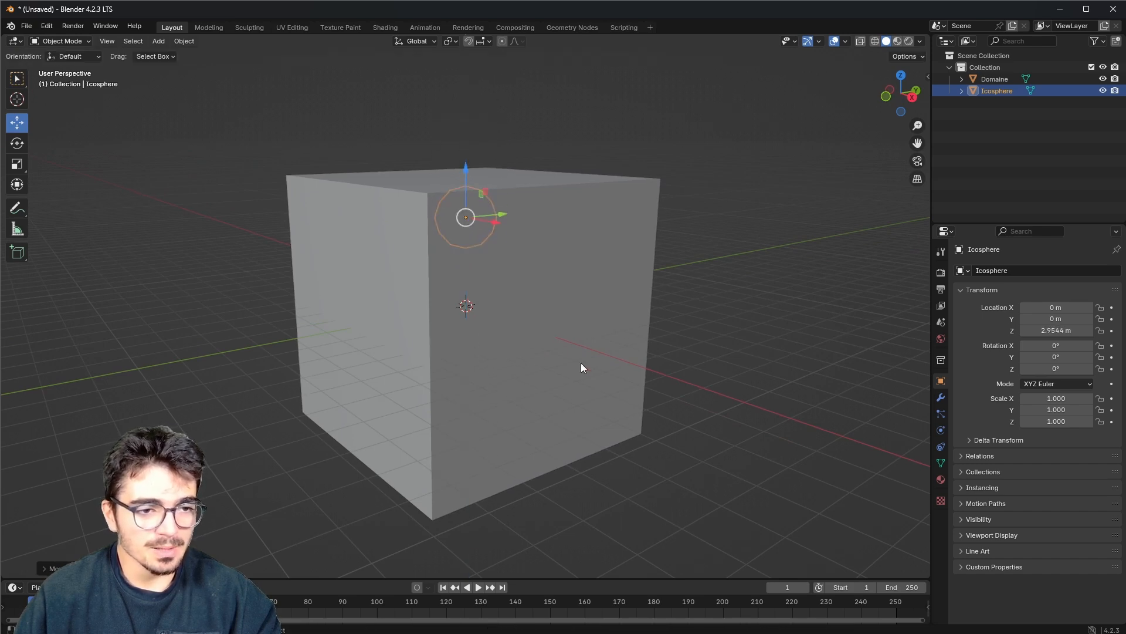
middle_drag(581, 363, 489, 237)
drag(468, 165, 469, 173)
middle_drag(601, 301, 584, 346)
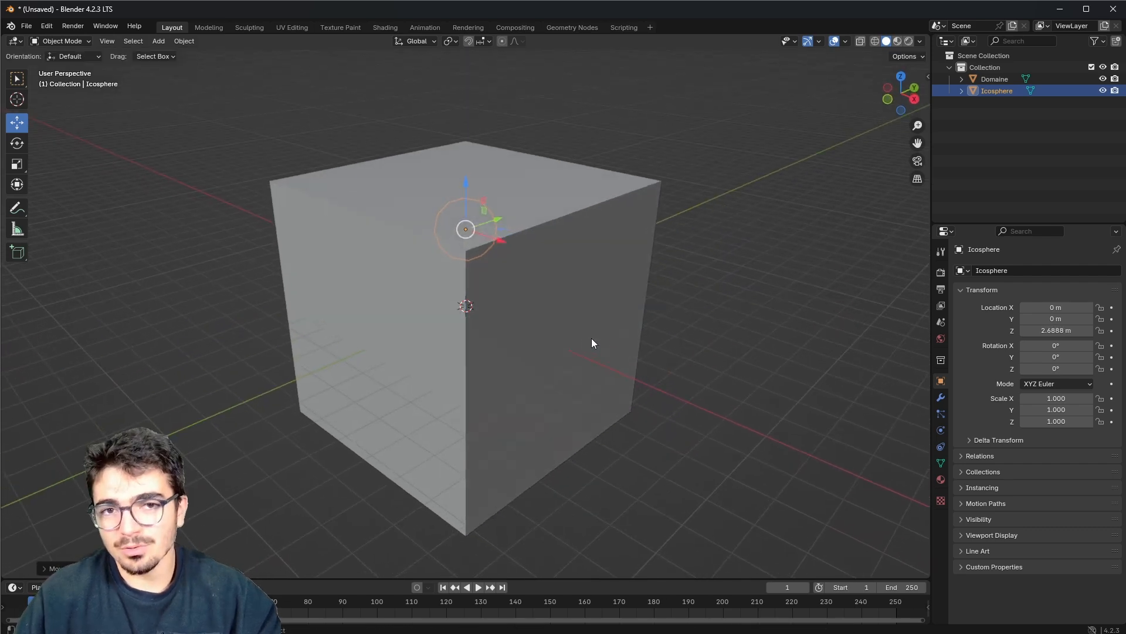
Give the Domaine cube Fluid physics with type Domain and domain type Liquid.
click(621, 196)
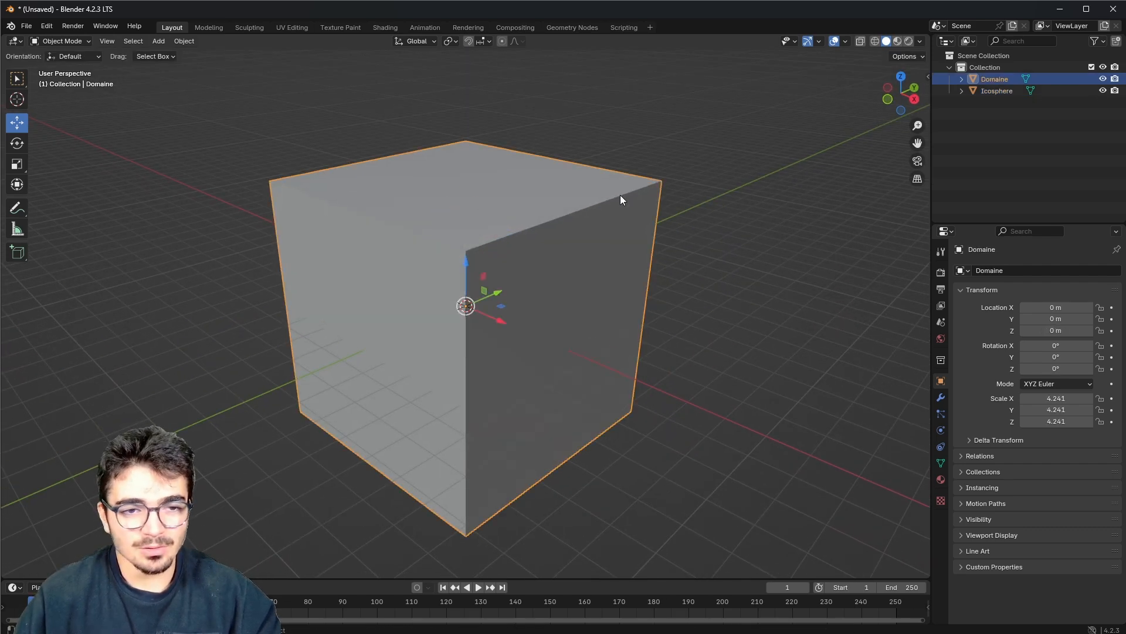
click(1016, 93)
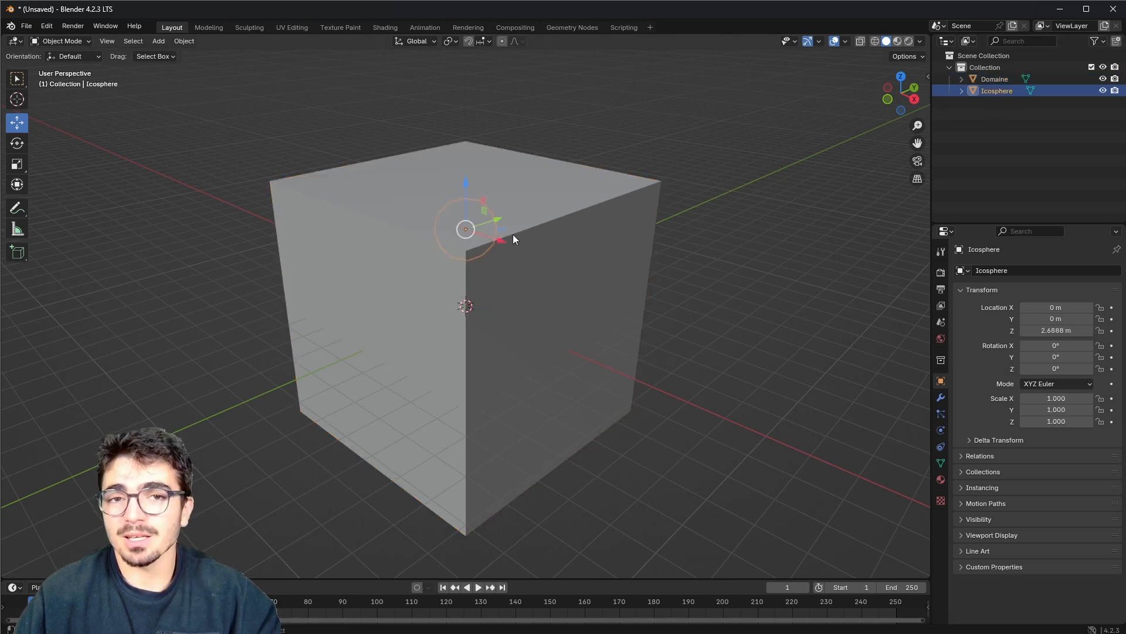
click(611, 202)
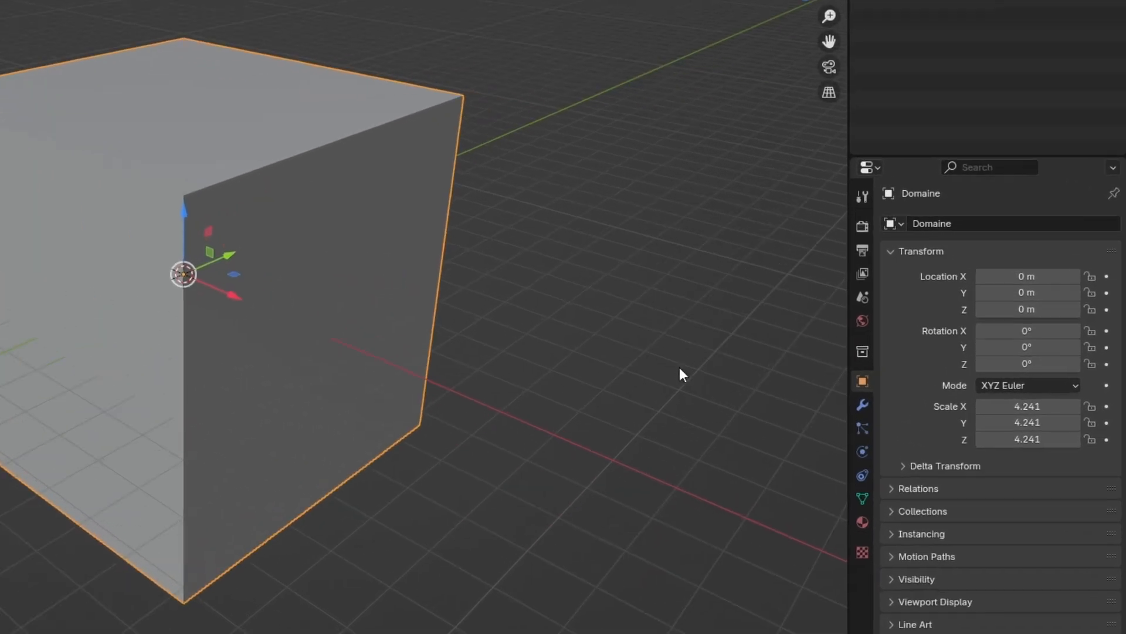
click(862, 453)
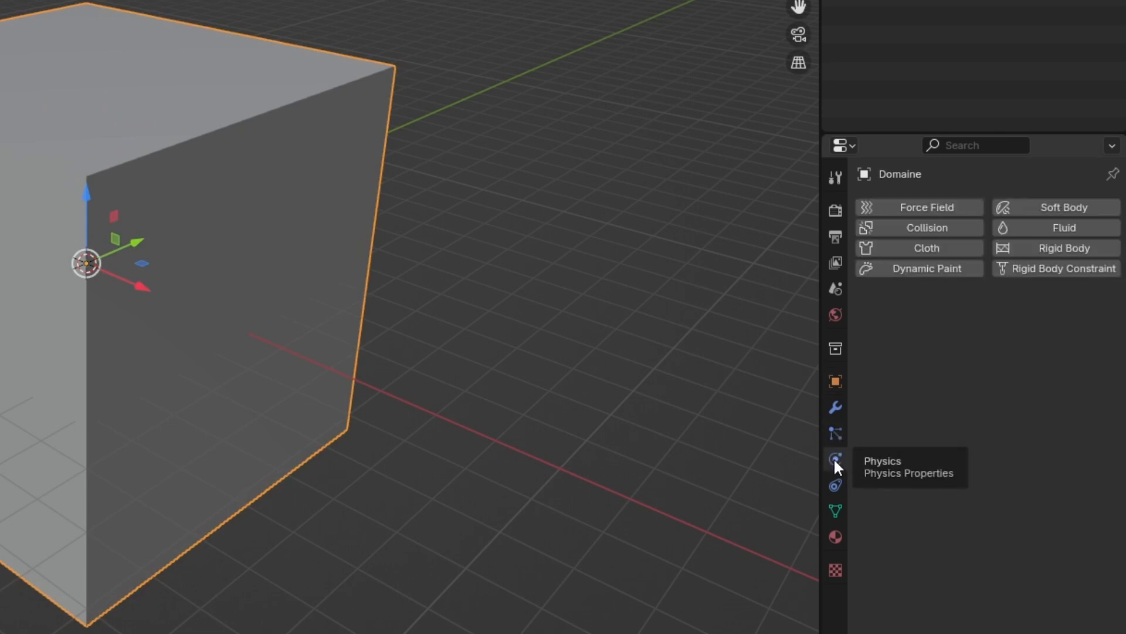
click(1064, 230)
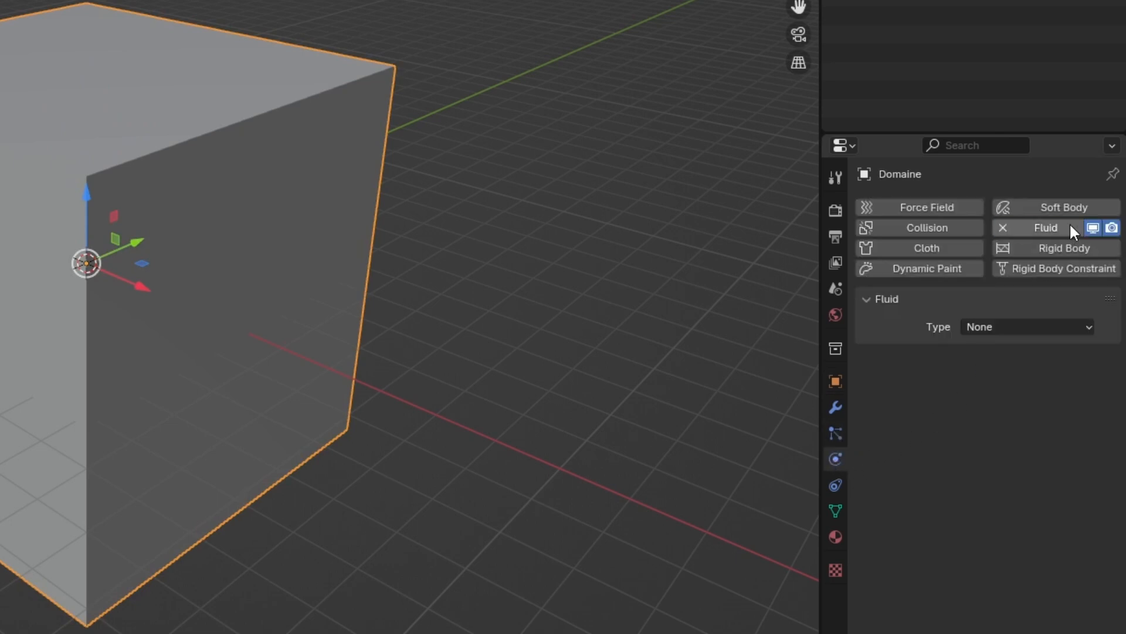
click(1003, 326)
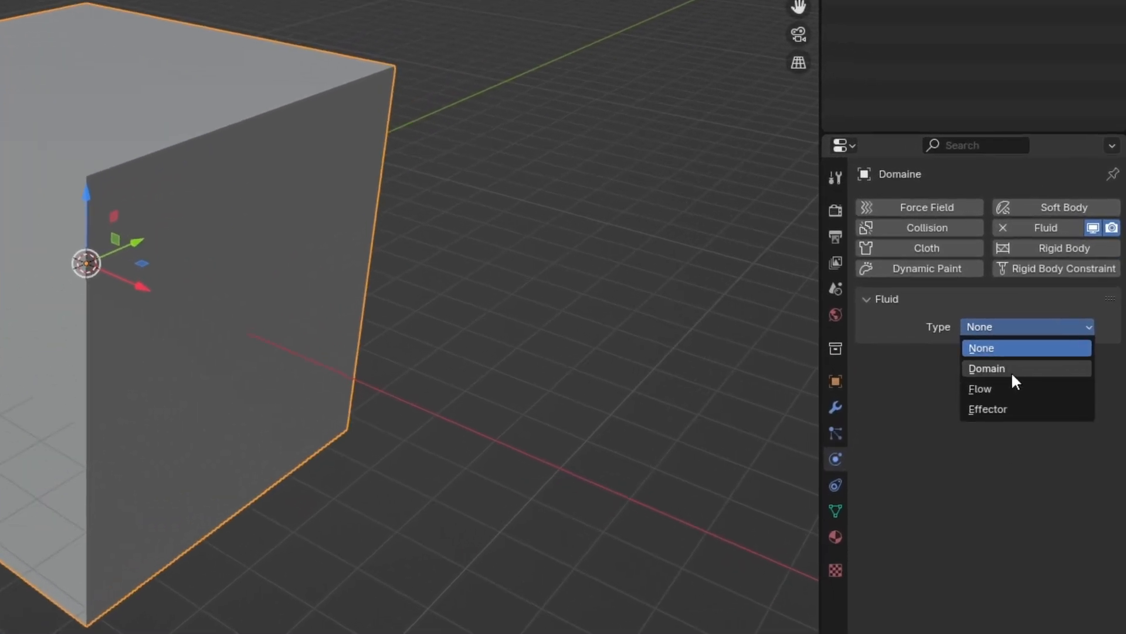
click(1014, 370)
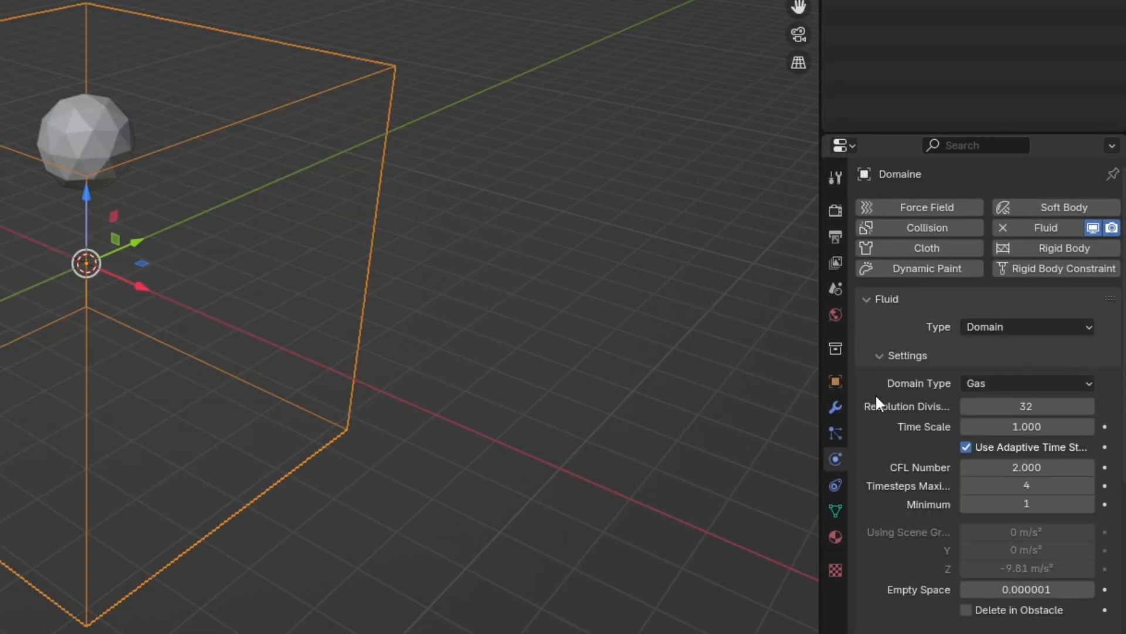
click(1028, 383)
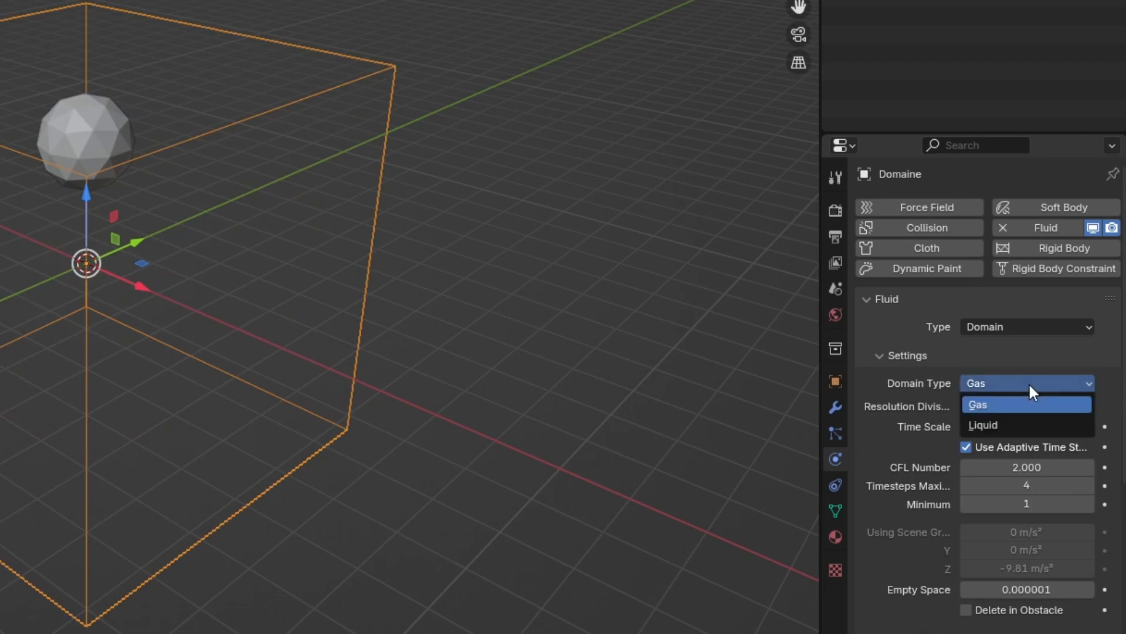
click(999, 424)
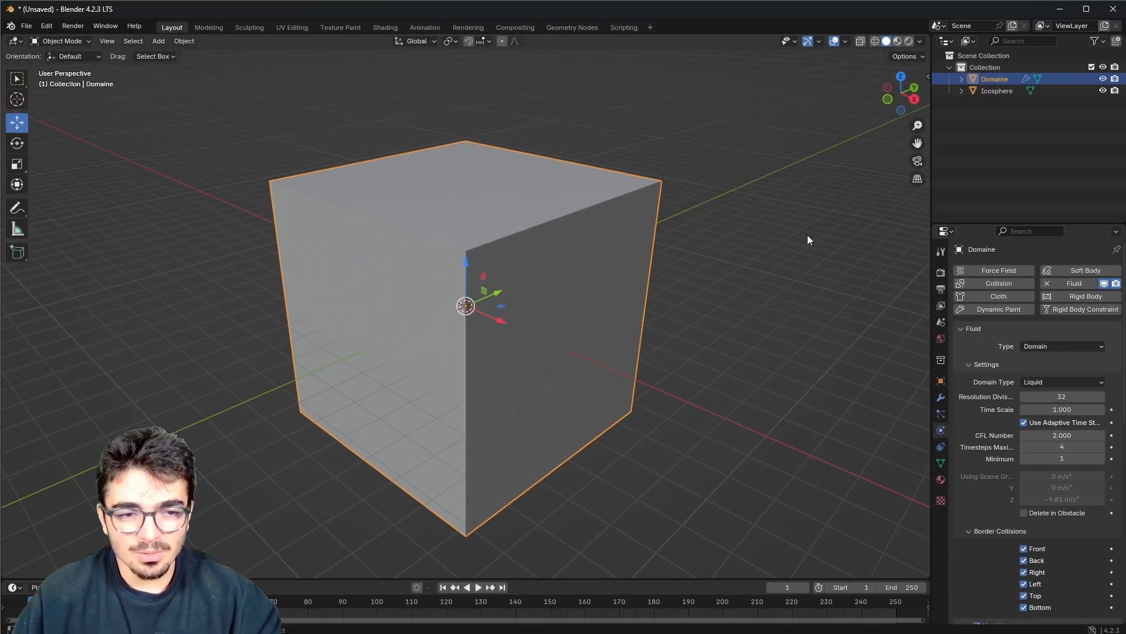
Give the icosphere Fluid physics with type Flow and flow type Liquid.
click(996, 91)
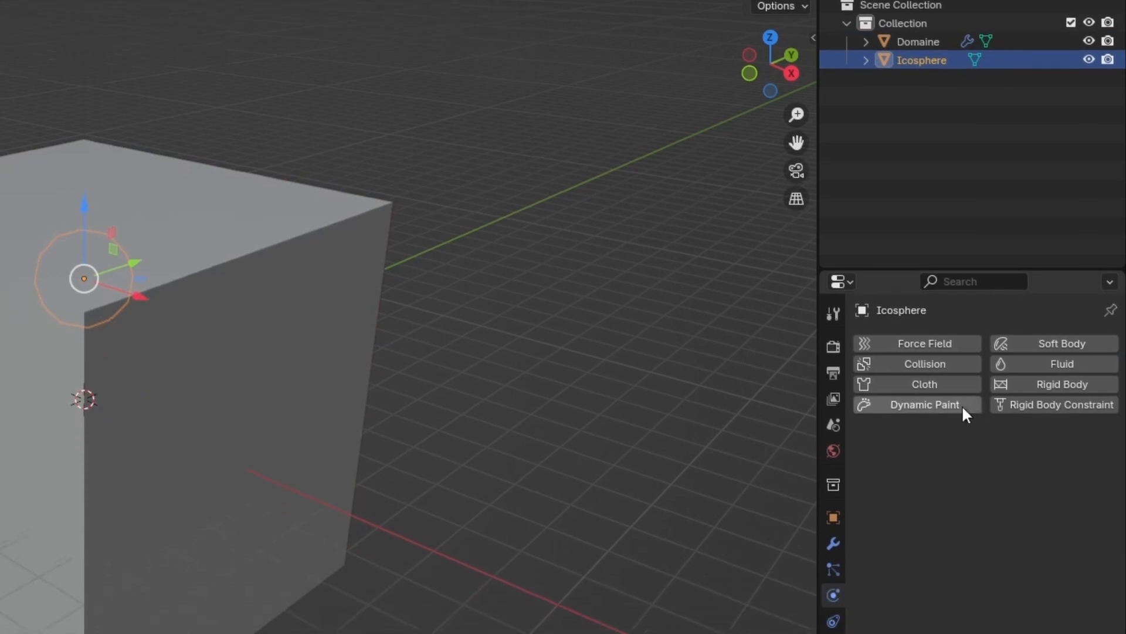
click(1047, 441)
click(988, 375)
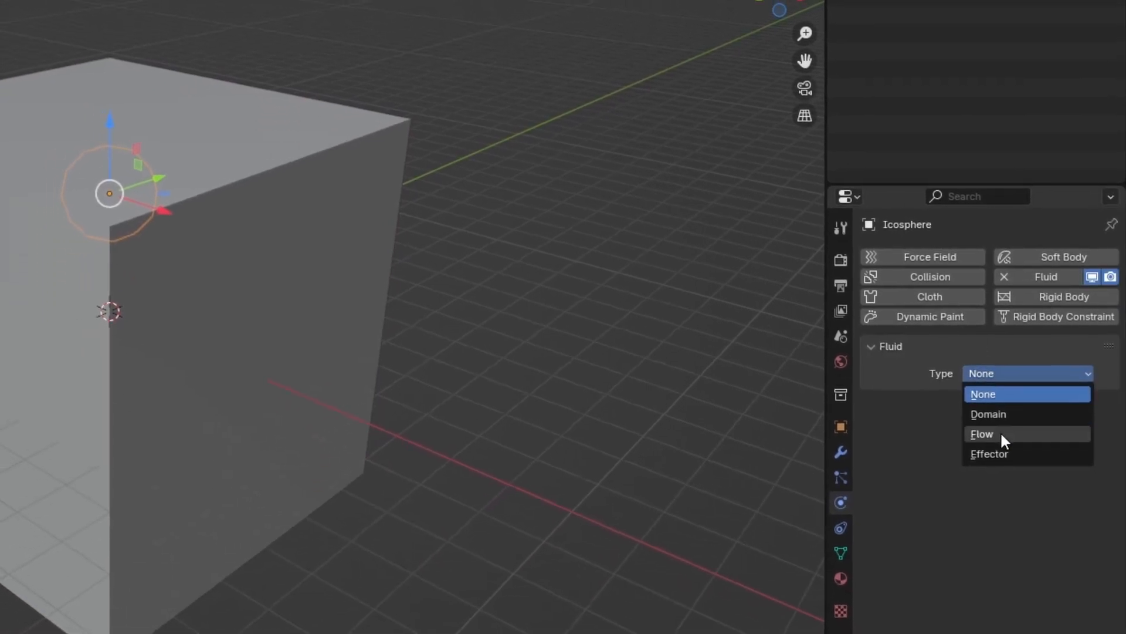
click(1002, 433)
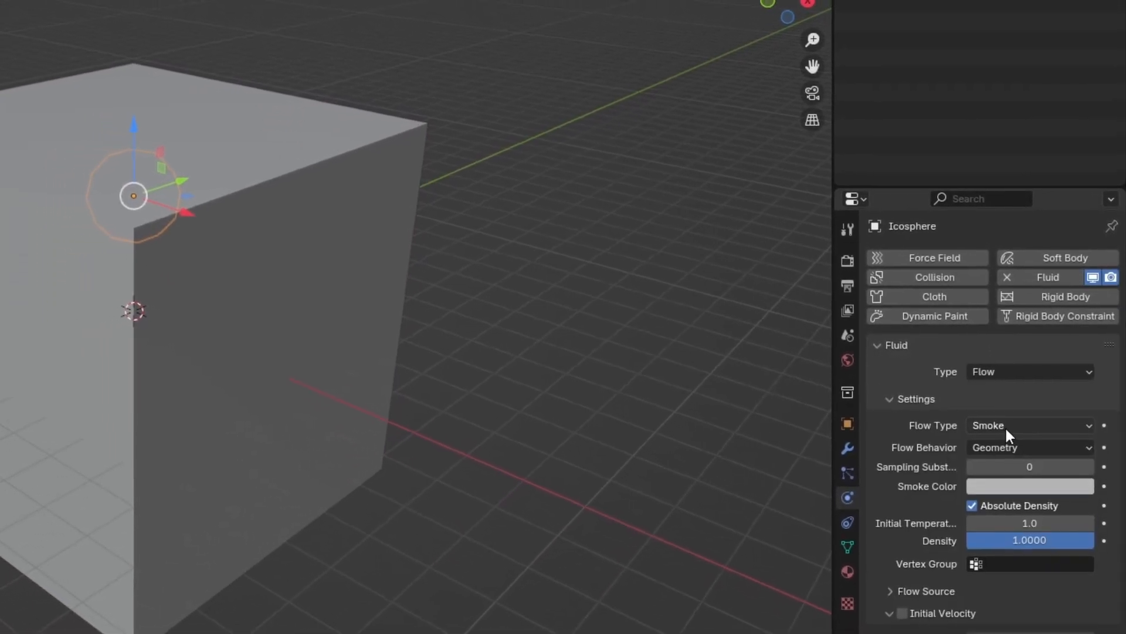
click(1012, 399)
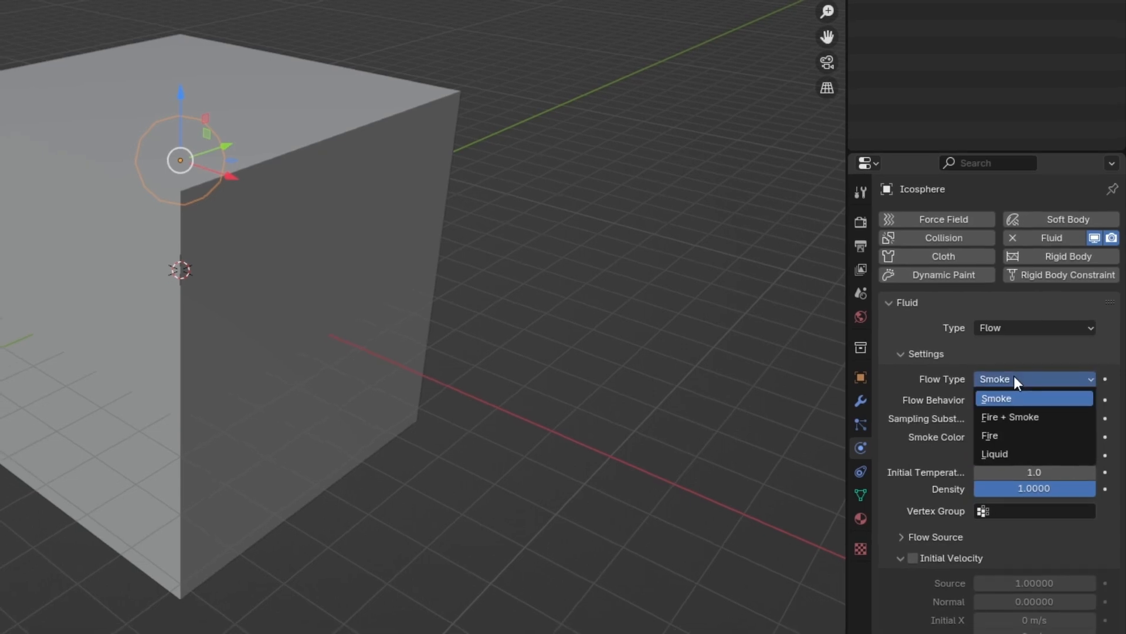
click(996, 456)
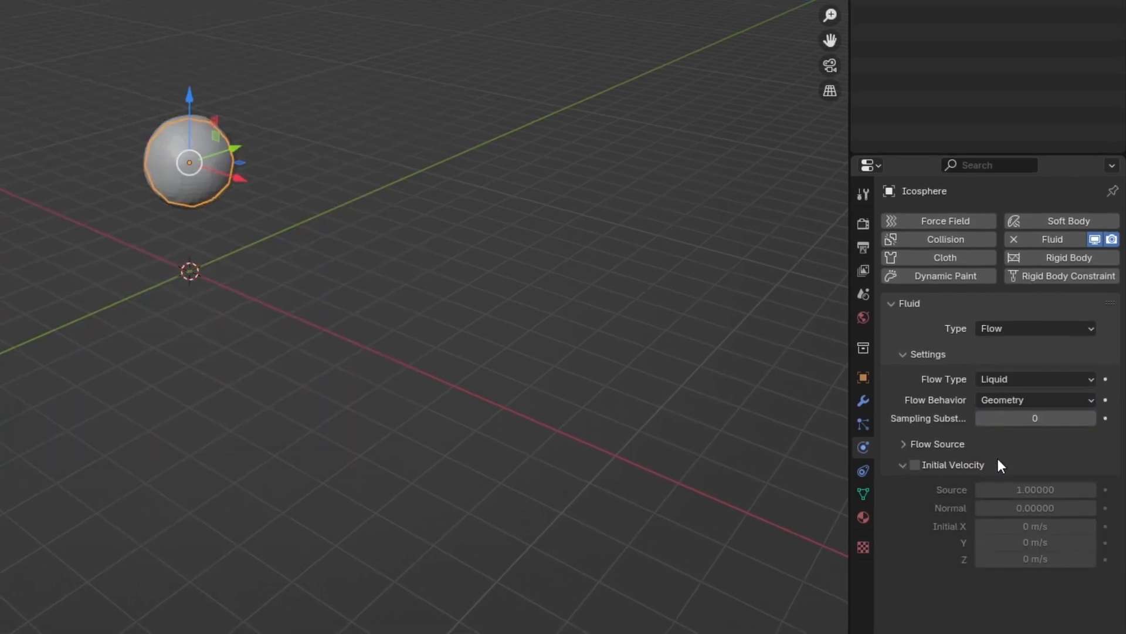
Enlarge the timeline area and fit more of its frame range in view.
middle_drag(667, 261, 472, 339)
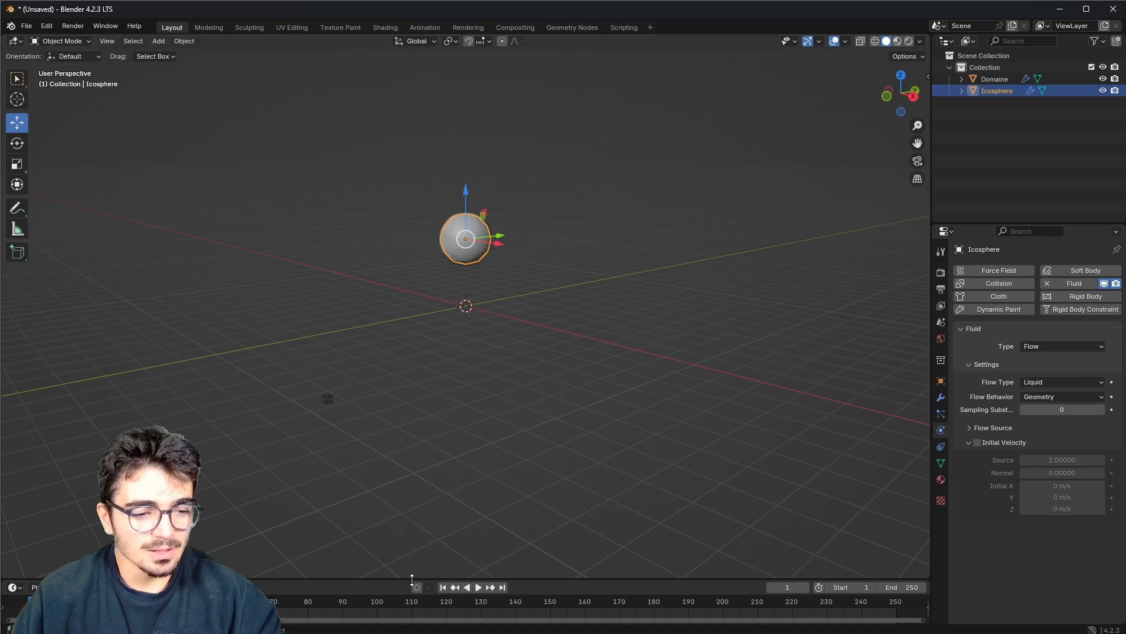
drag(413, 580, 412, 515)
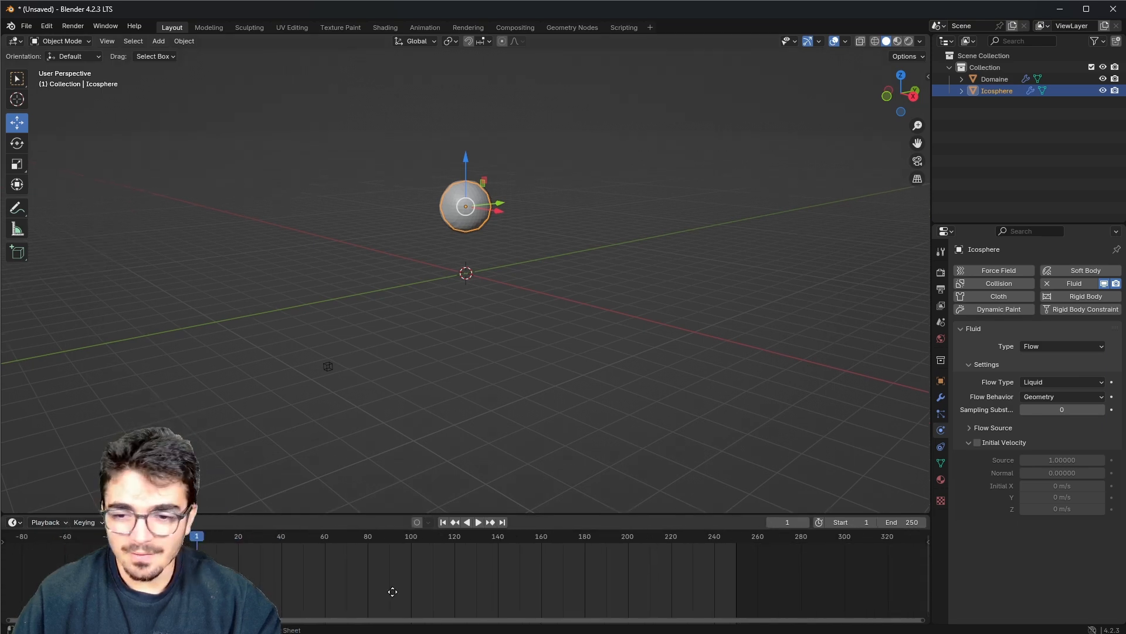
scroll(434, 592, down, 3)
Play the liquid simulation, stop it, return to the first frame and play it again.
click(476, 522)
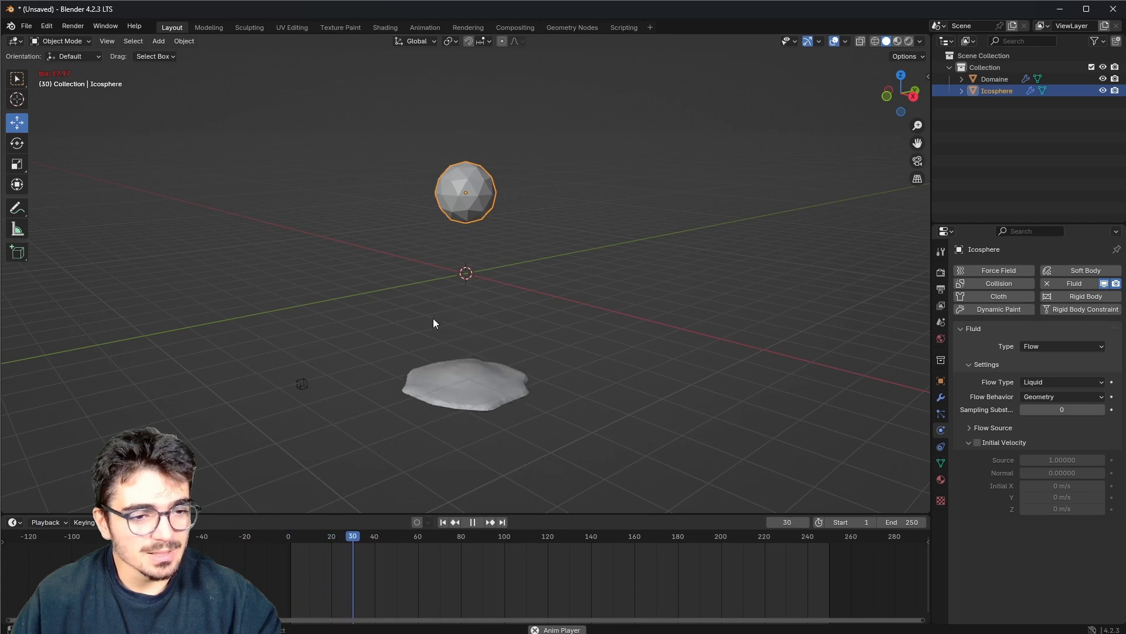
click(476, 522)
click(444, 522)
key(ctrl+z)
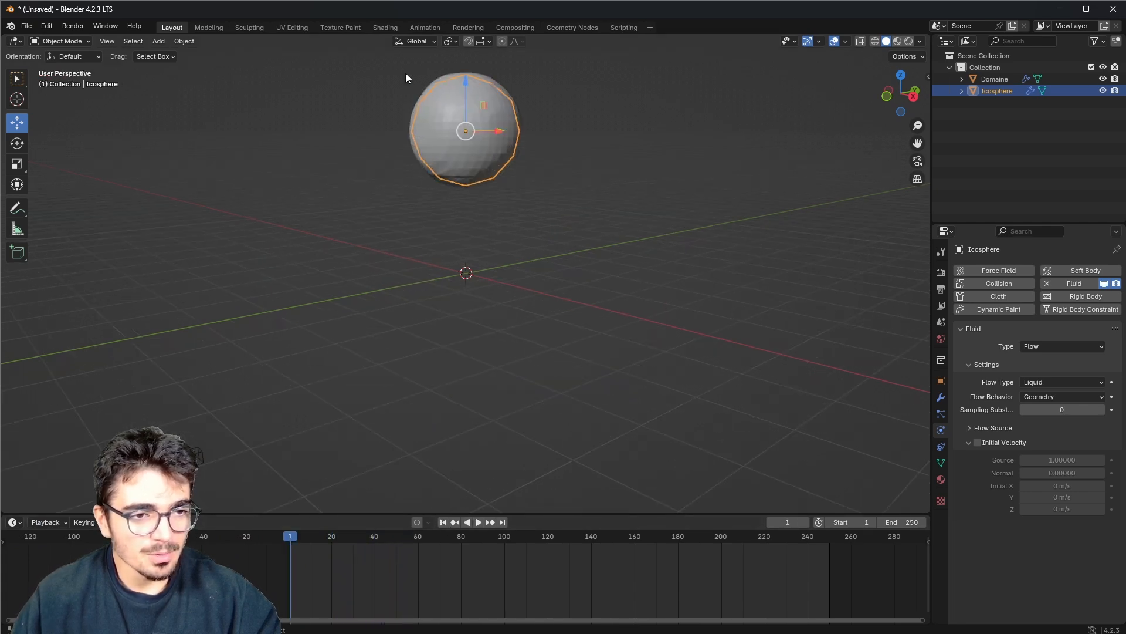
key(ctrl+z)
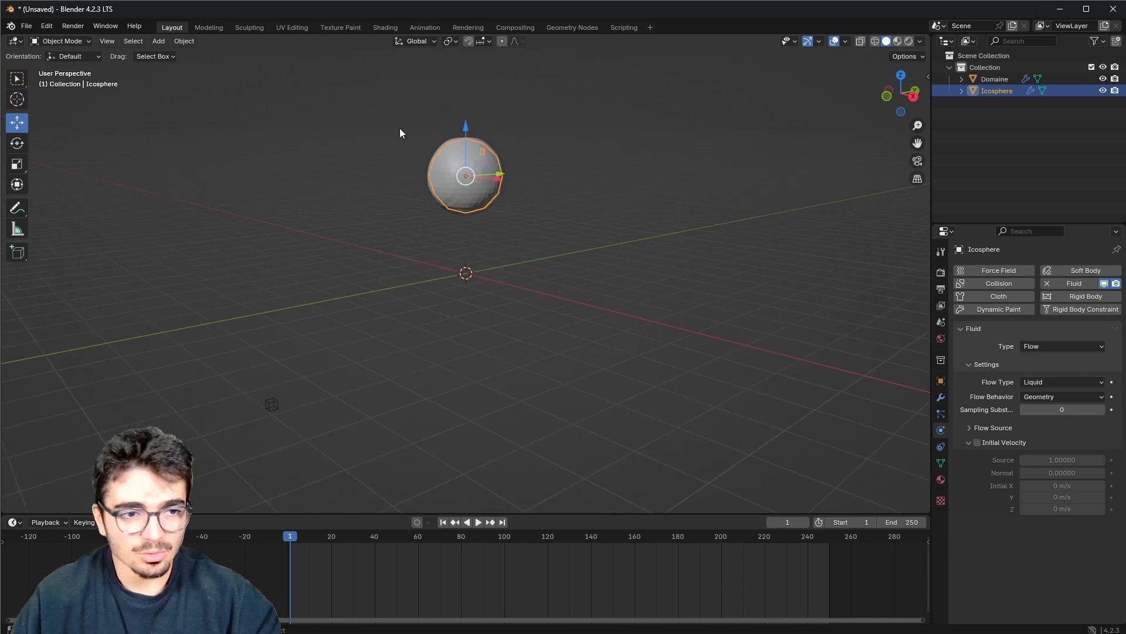
click(479, 523)
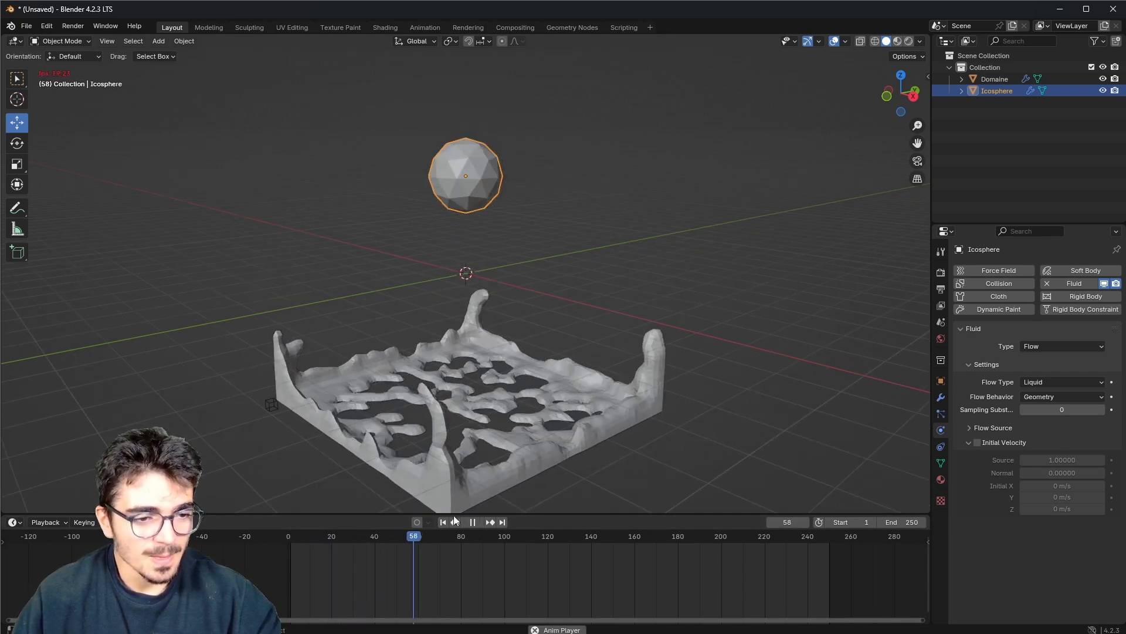
Stop the playback and examine the settled liquid mesh on the domain floor from several angles.
click(473, 522)
middle_drag(333, 360, 337, 349)
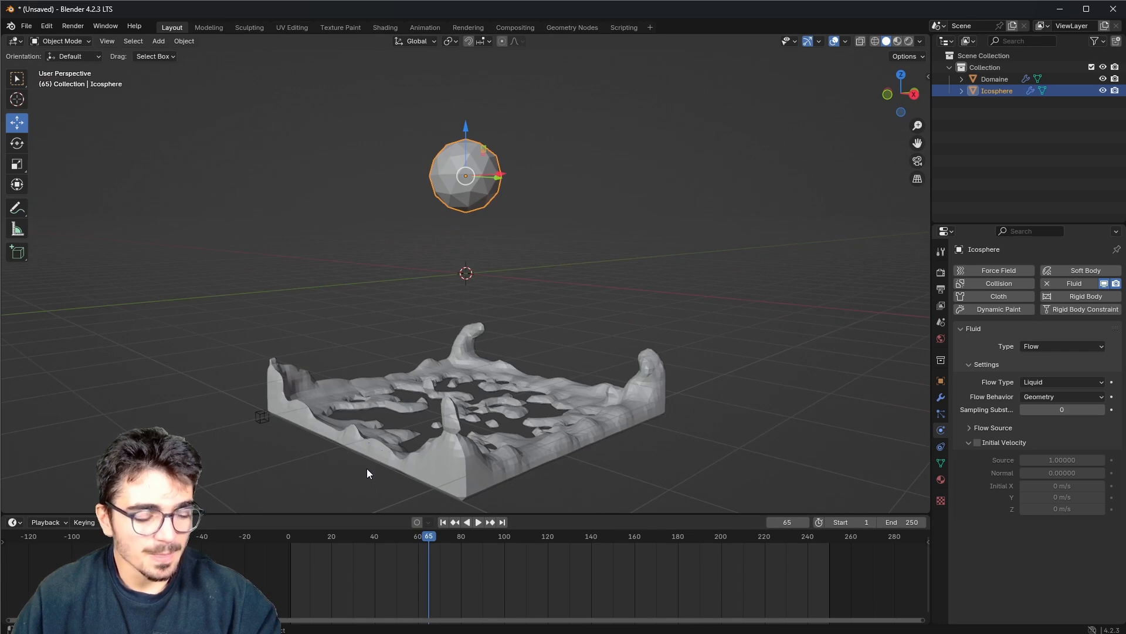
shift+middle_drag(330, 477, 339, 380)
scroll(339, 378, up, 3)
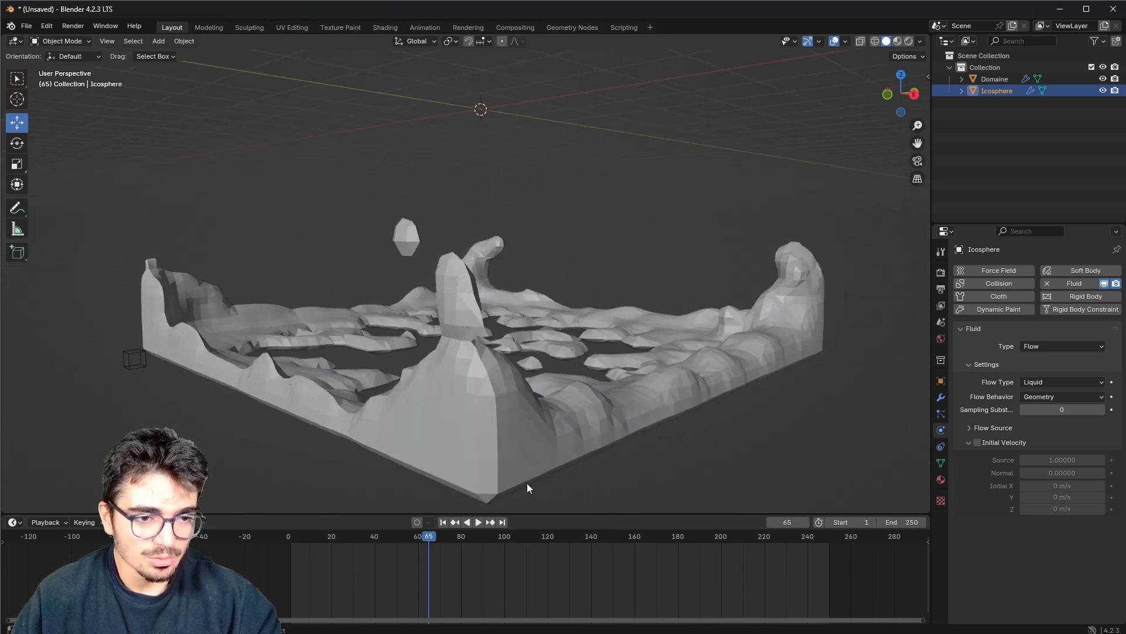
scroll(420, 268, down, 3)
shift+middle_drag(486, 265, 476, 355)
scroll(477, 355, down, 2)
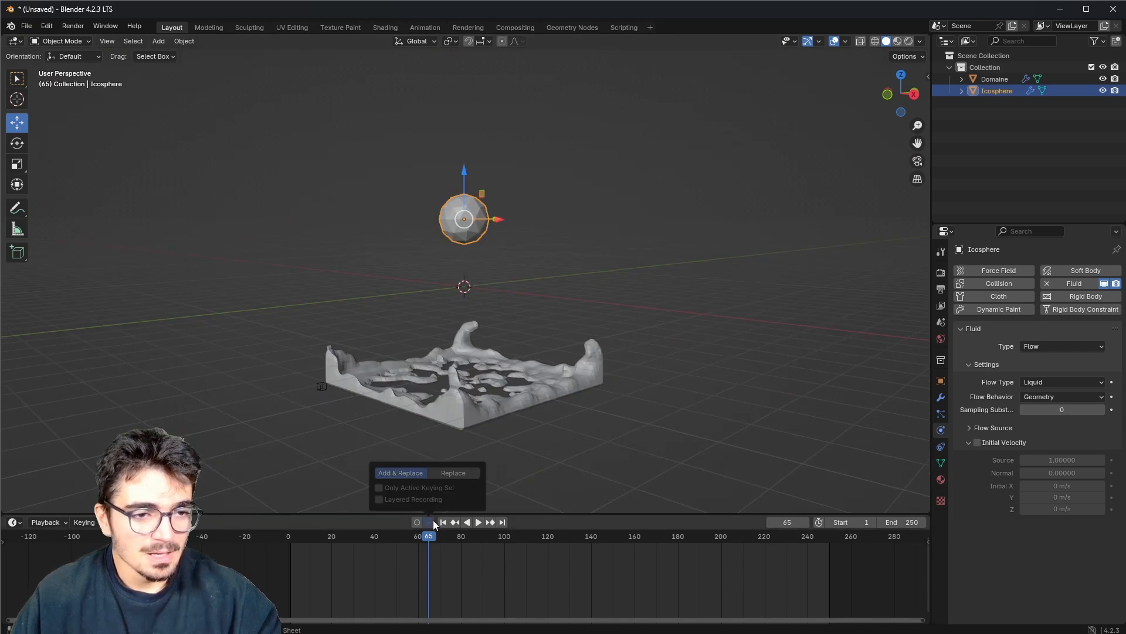
middle_drag(452, 441, 466, 362)
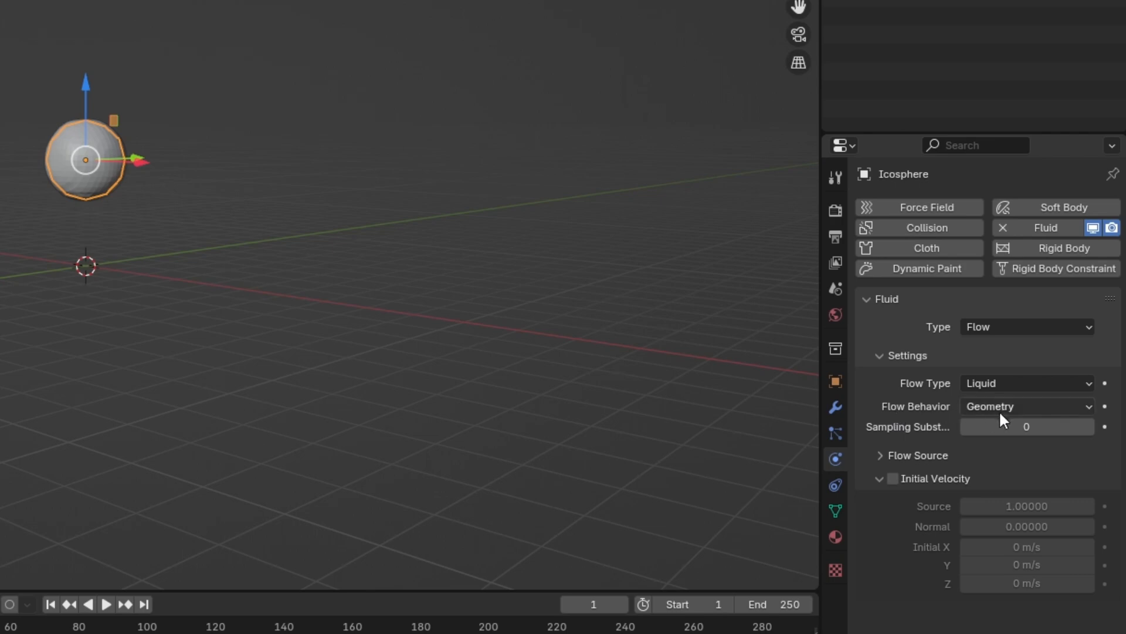
Keep the icosphere's flow behavior at Geometry, play the liquid simulation briefly, stop it and return to the first frame.
click(1024, 407)
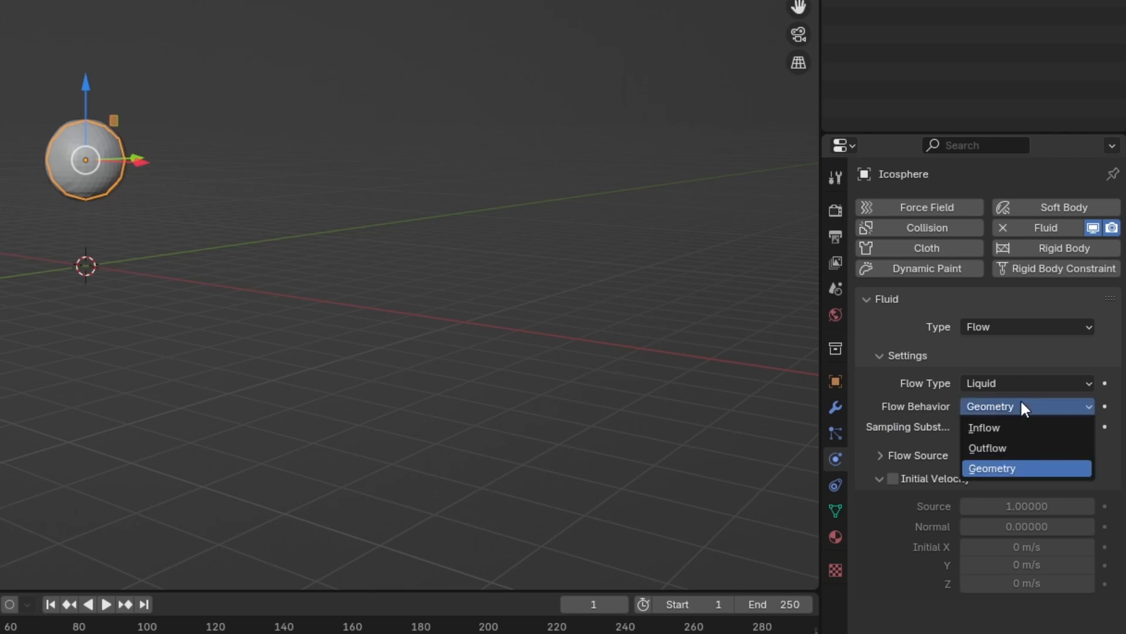
click(992, 469)
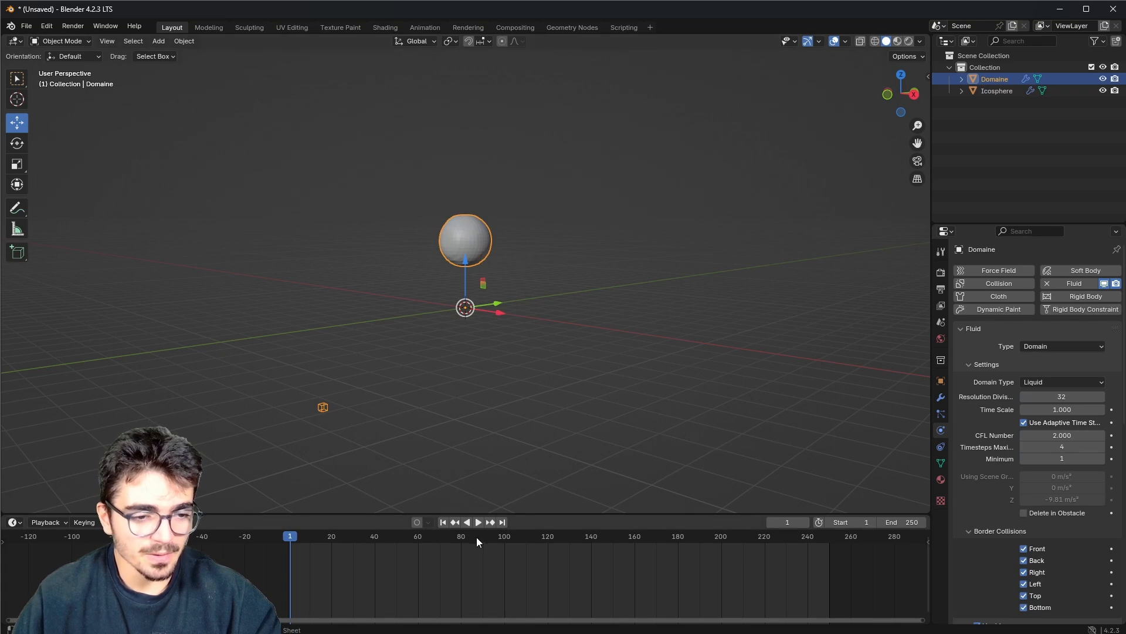
click(478, 522)
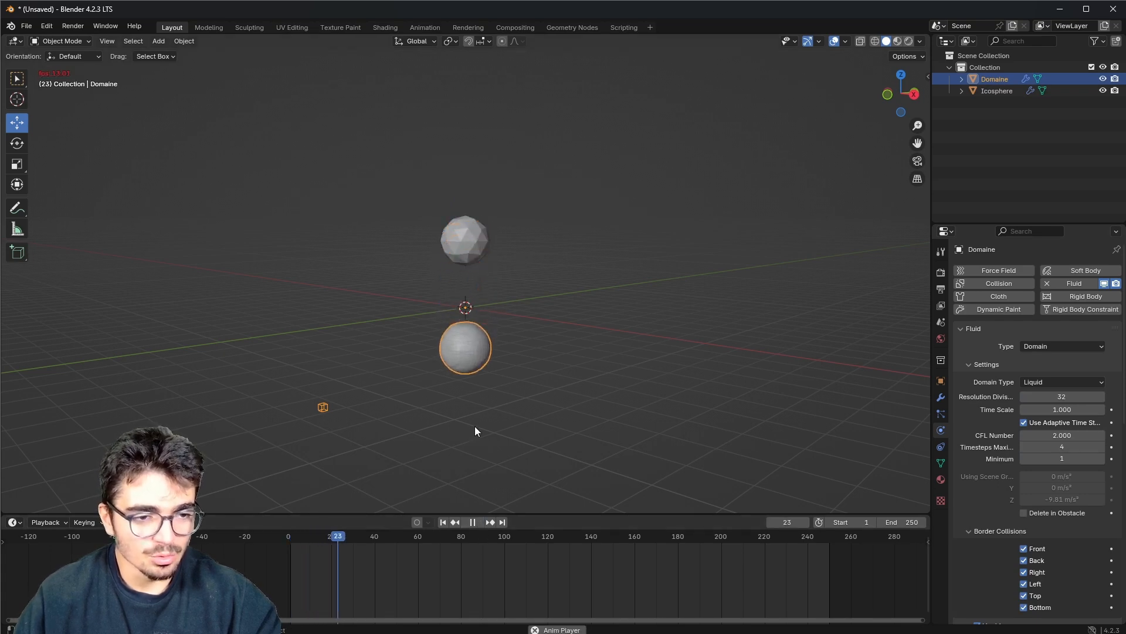
click(472, 522)
click(445, 522)
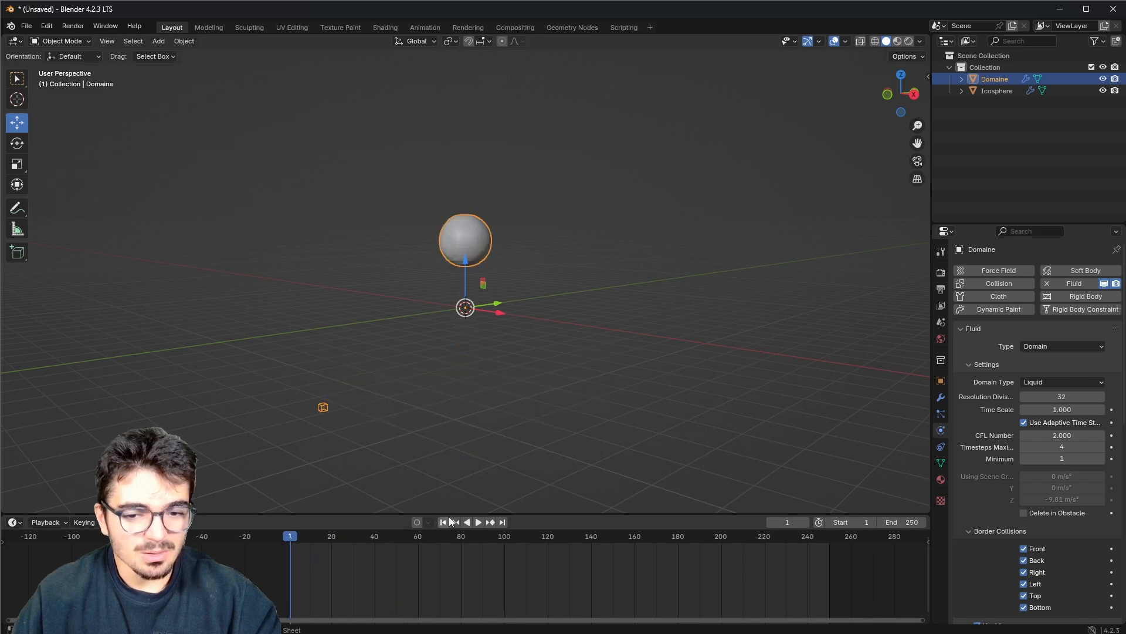
Set the icosphere's flow behavior to Inflow.
click(991, 91)
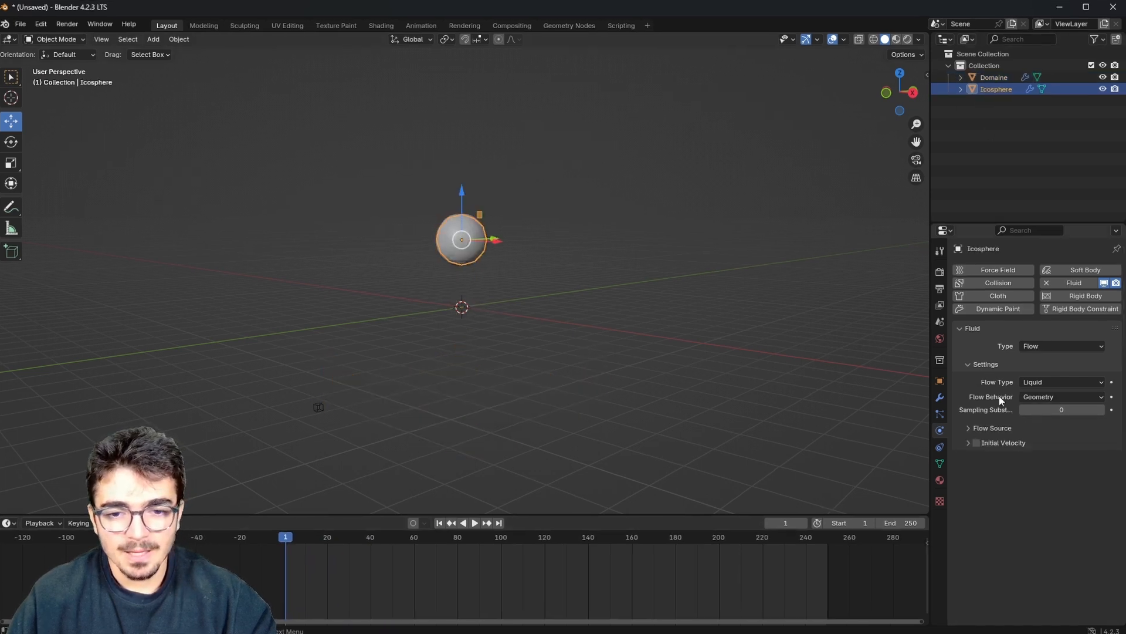
click(1042, 397)
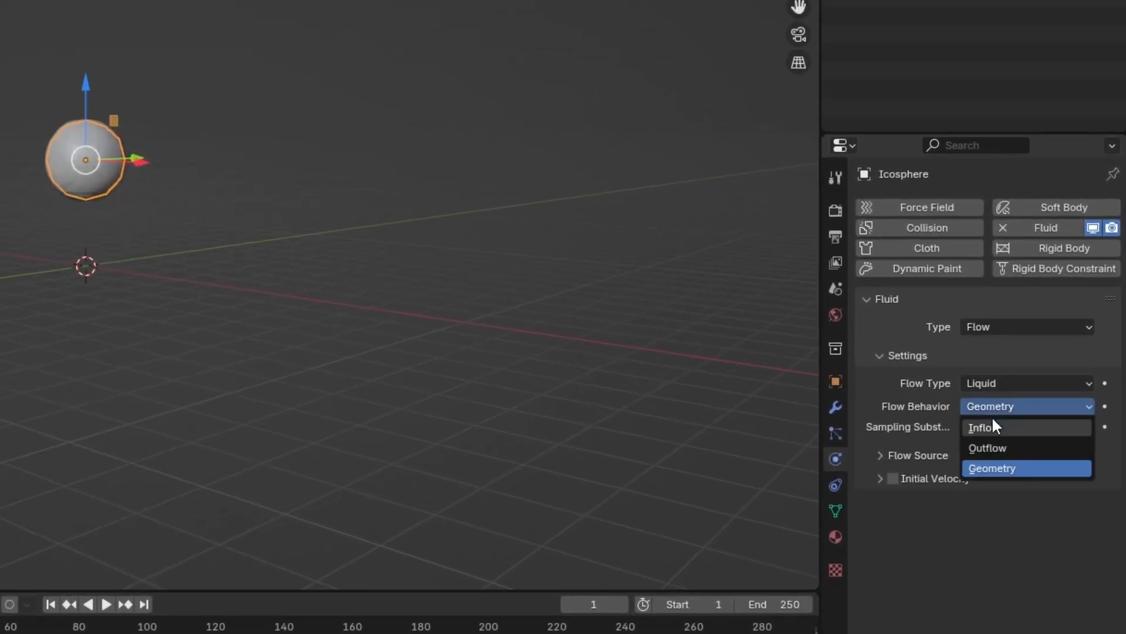
click(996, 426)
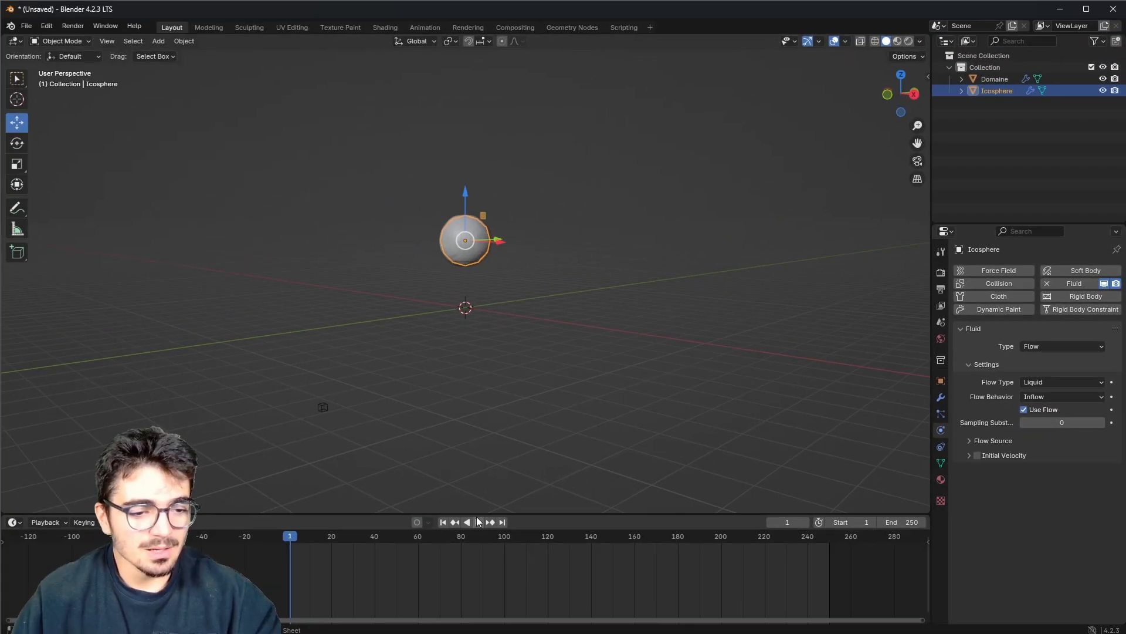
Play the simulation with the continuous inflow, examine the filling domain, then stop and return to the first frame.
click(478, 521)
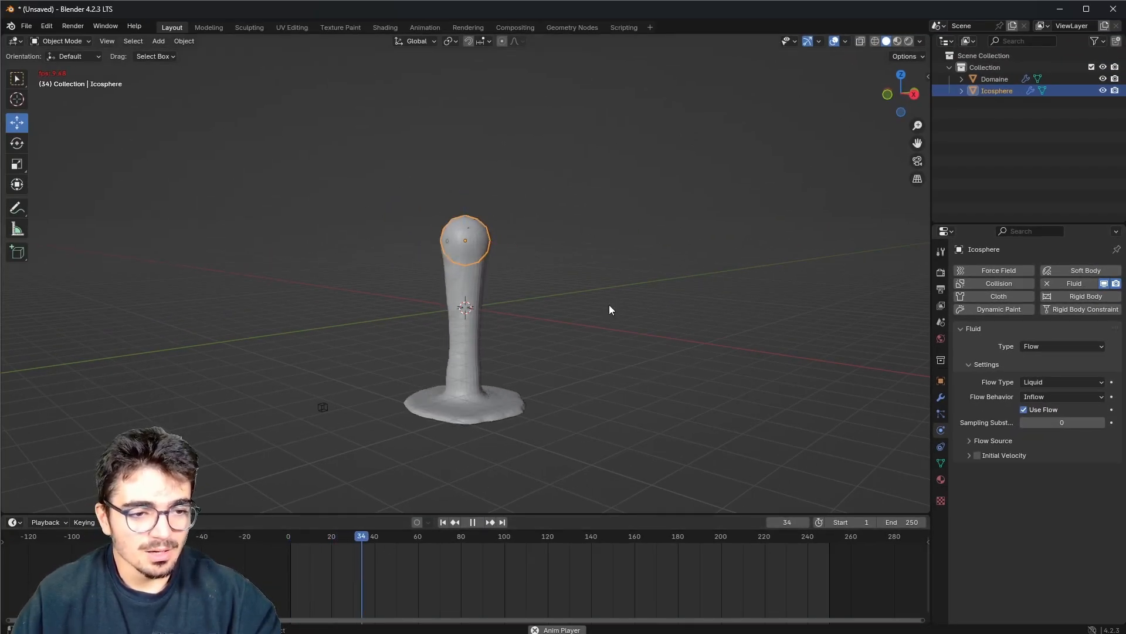
scroll(449, 234, up, 2)
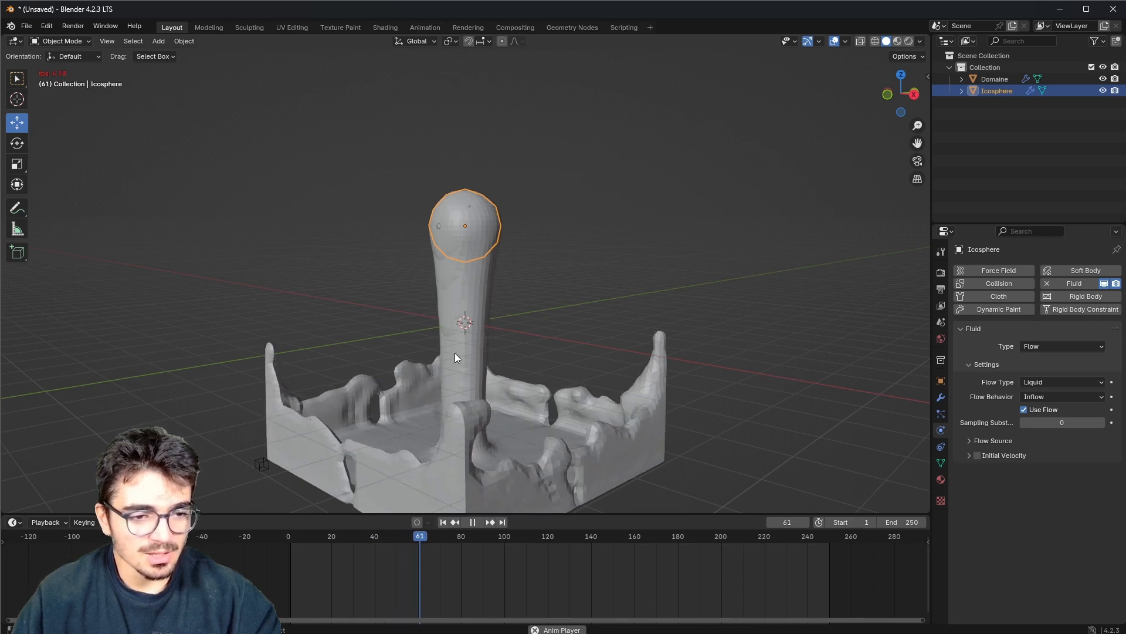
scroll(471, 460, down, 3)
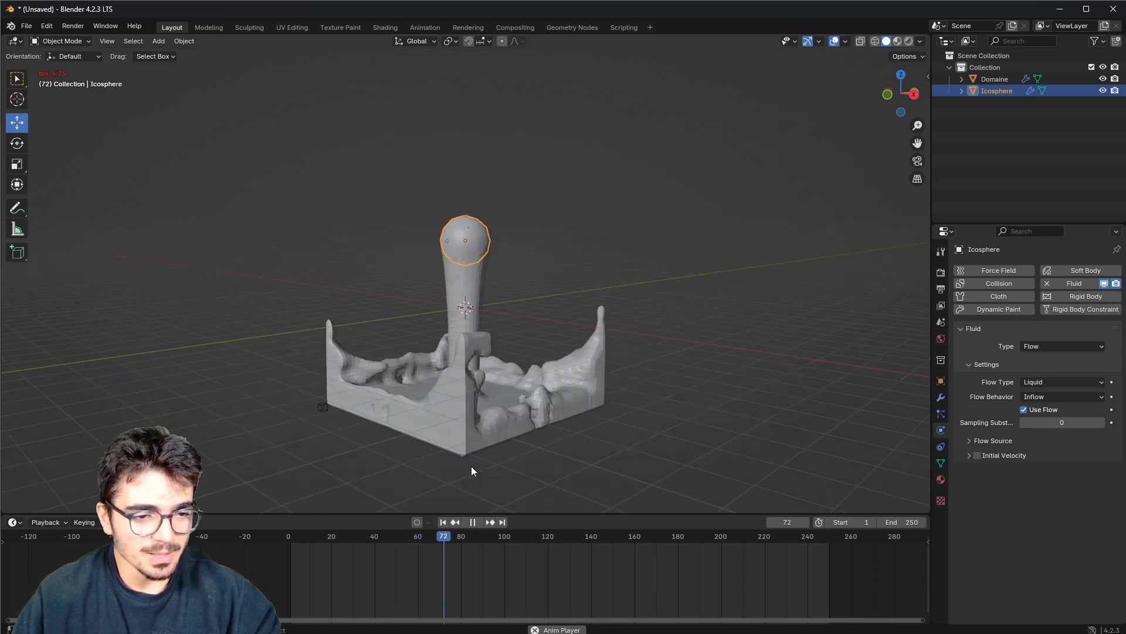
scroll(525, 369, up, 3)
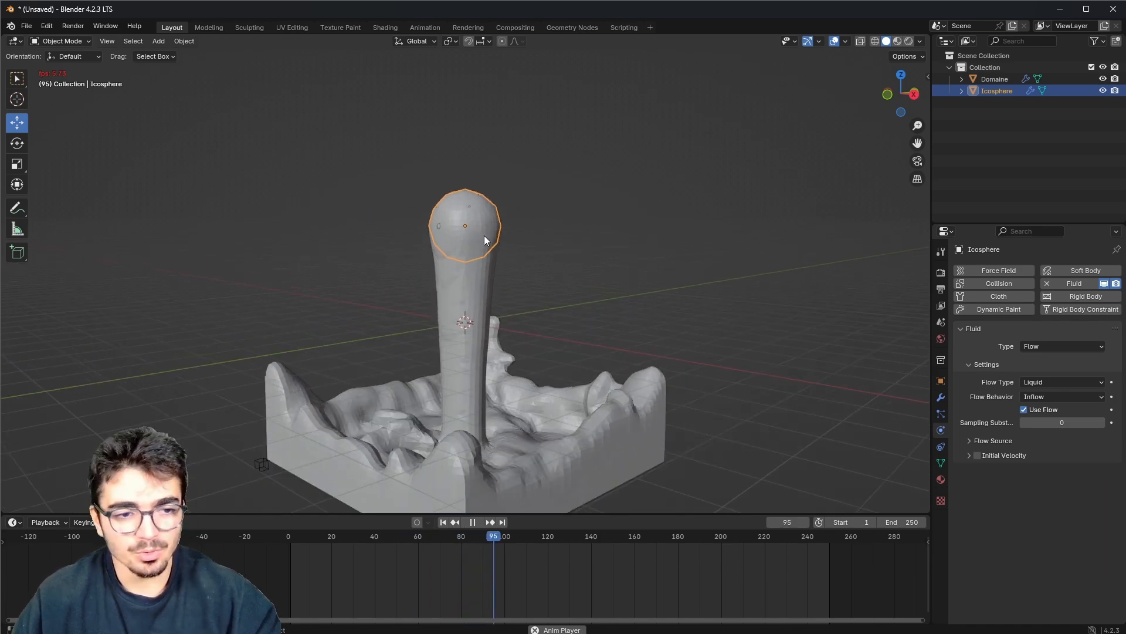
click(477, 522)
click(442, 523)
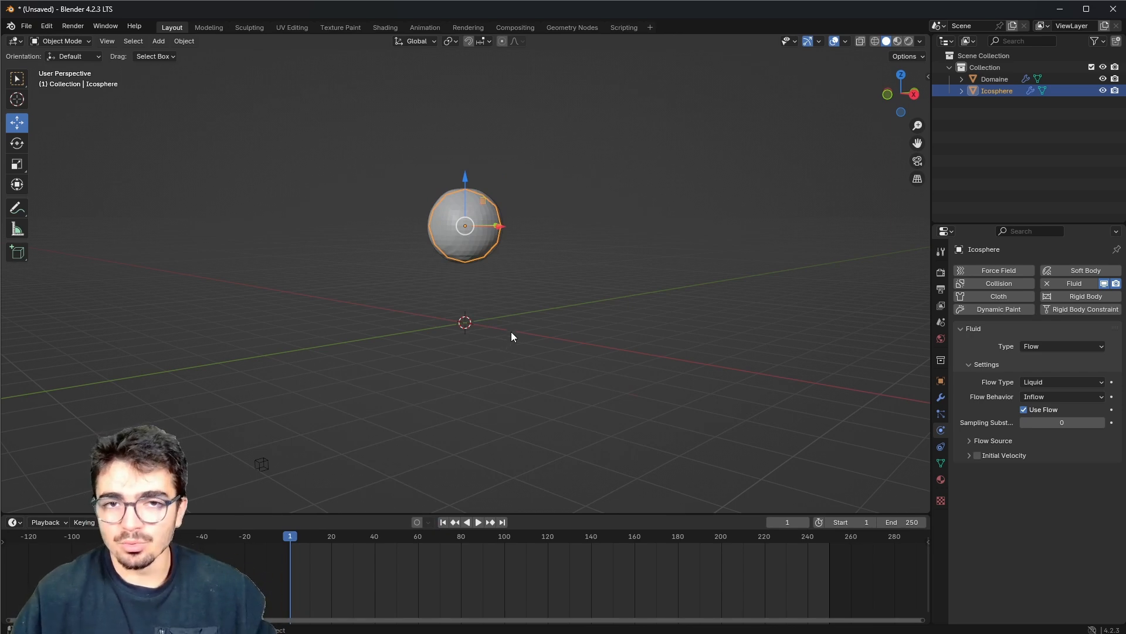
Switch the icosphere's flow behavior to Outflow and look at the domain cube around it.
click(1066, 381)
click(1054, 379)
click(1044, 398)
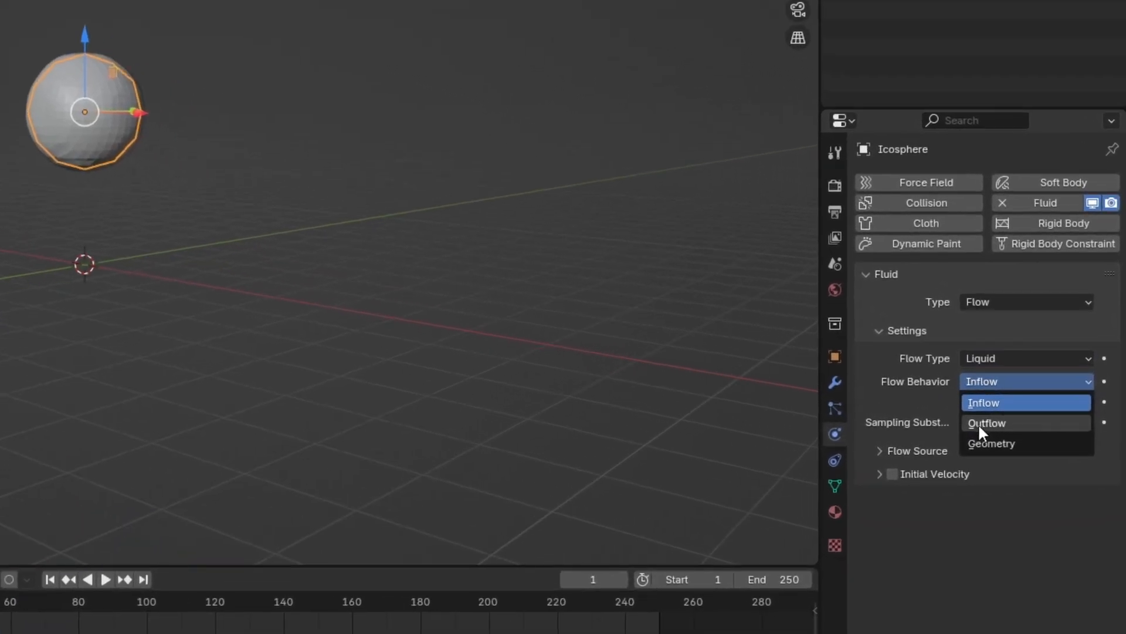
click(984, 380)
click(991, 424)
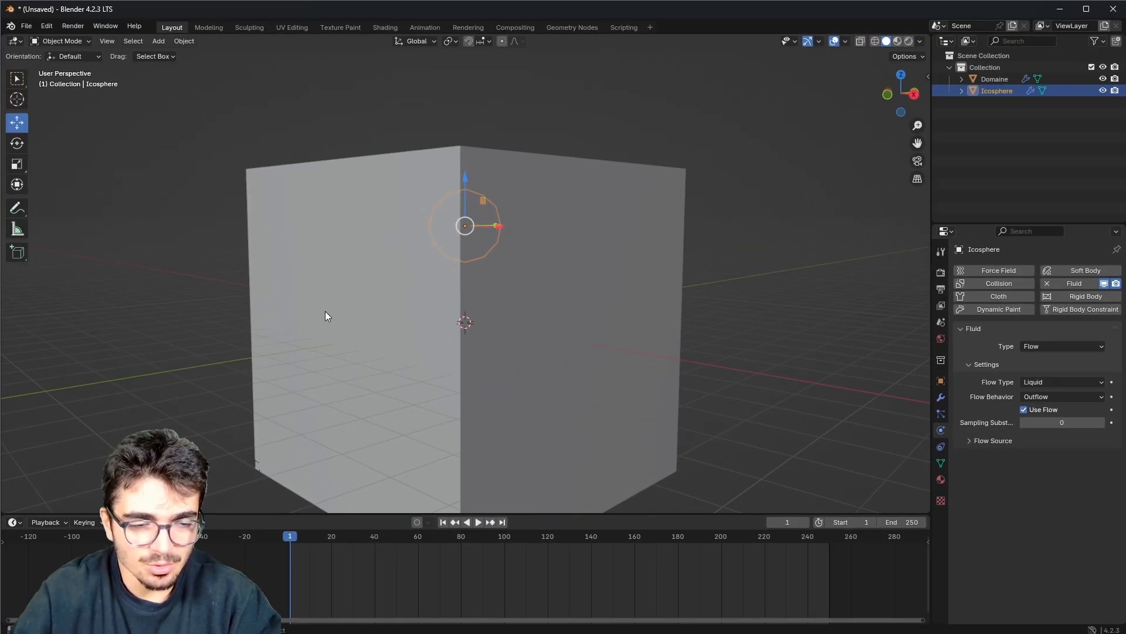
middle_drag(326, 312, 474, 240)
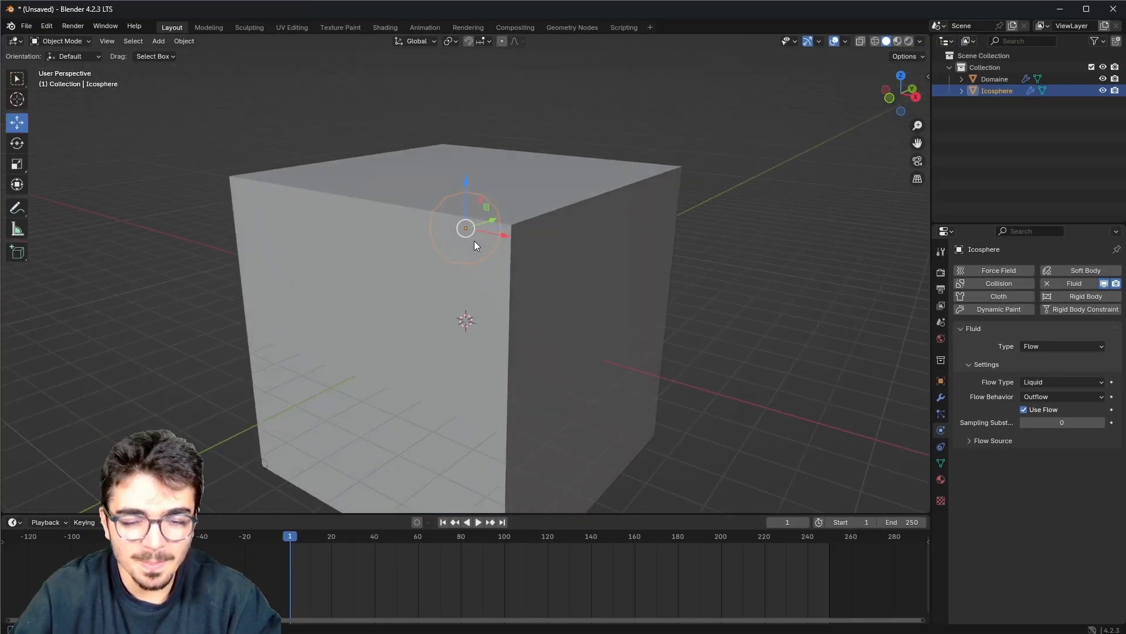
Keep the icosphere's flow type at Liquid and set its flow behavior back to Inflow.
click(1064, 396)
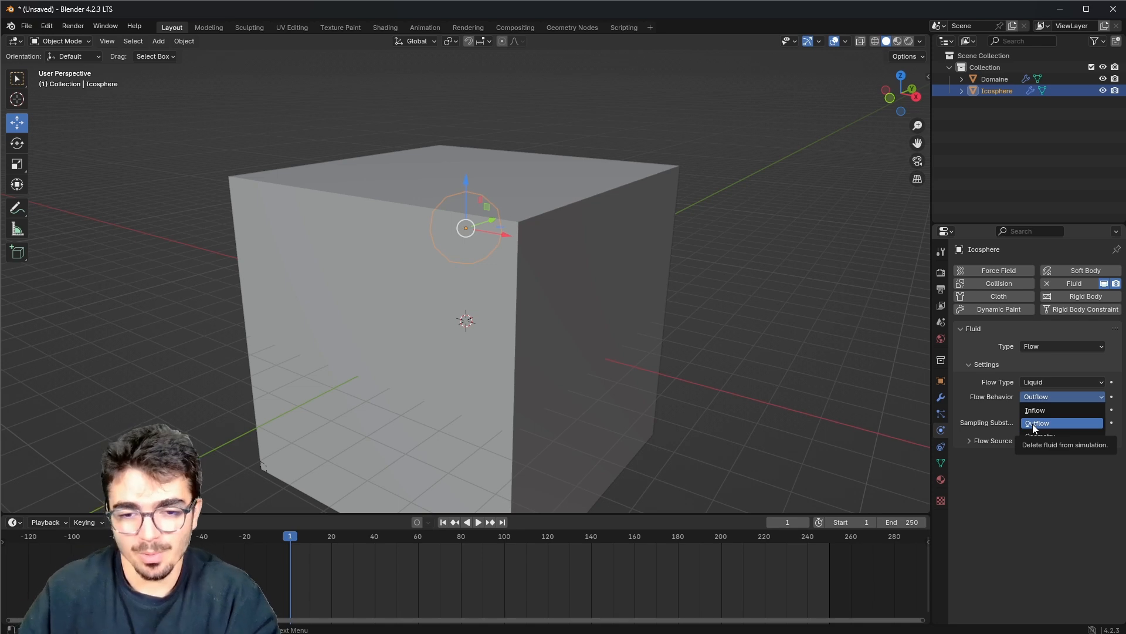
click(1032, 423)
click(1054, 381)
click(1053, 381)
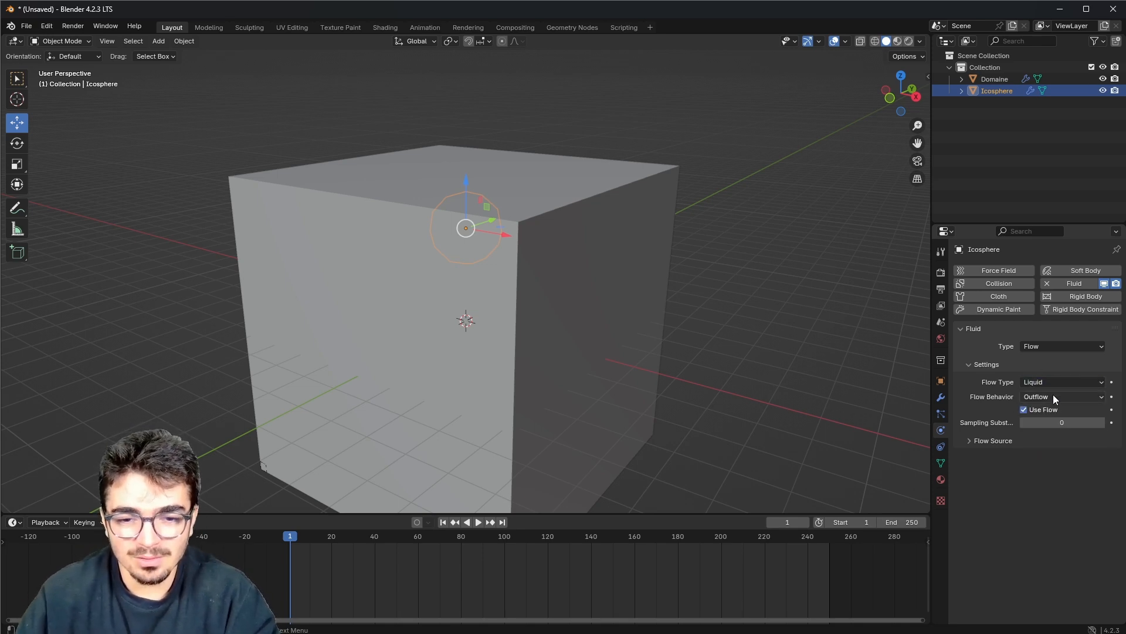
click(1054, 394)
click(1046, 410)
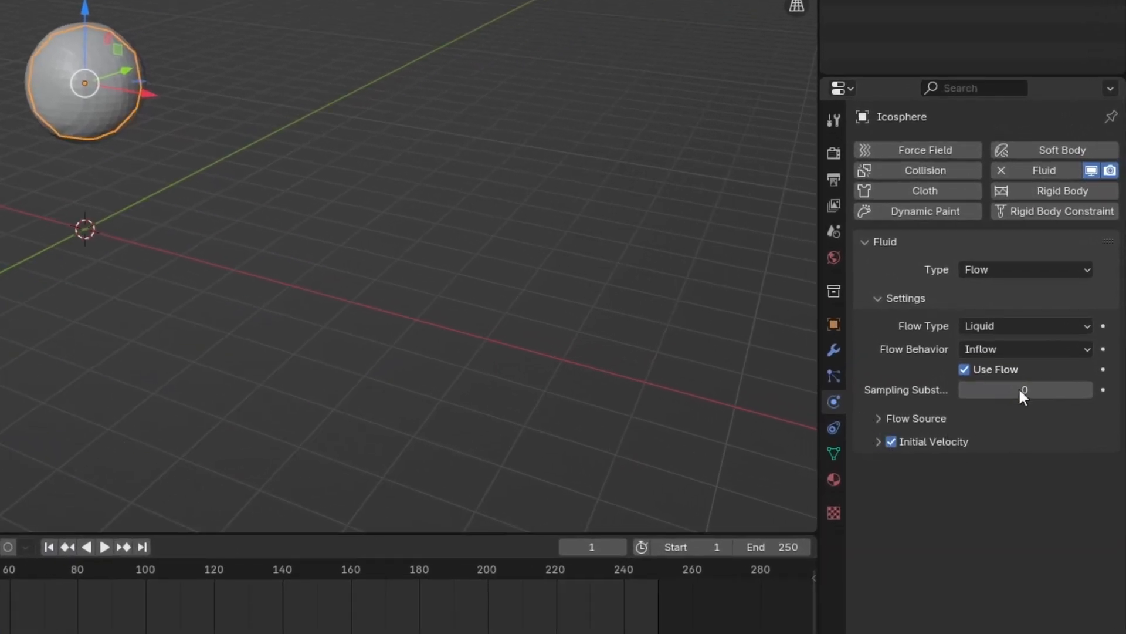
Enable the icosphere's initial velocity and set its Y component to 5 m/s.
click(878, 441)
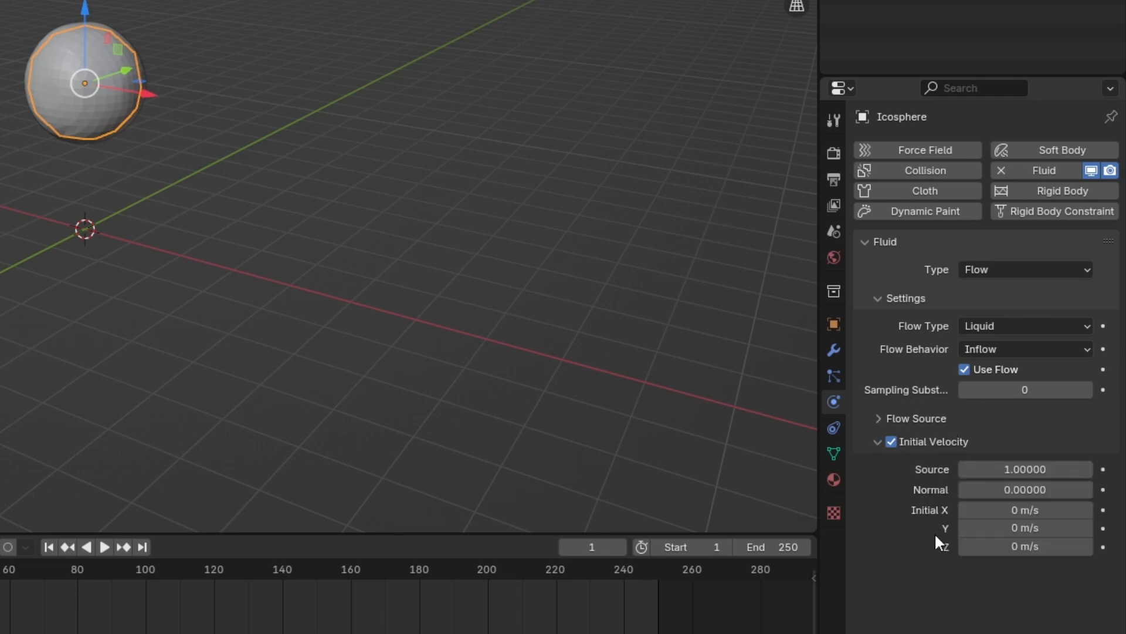
click(988, 528)
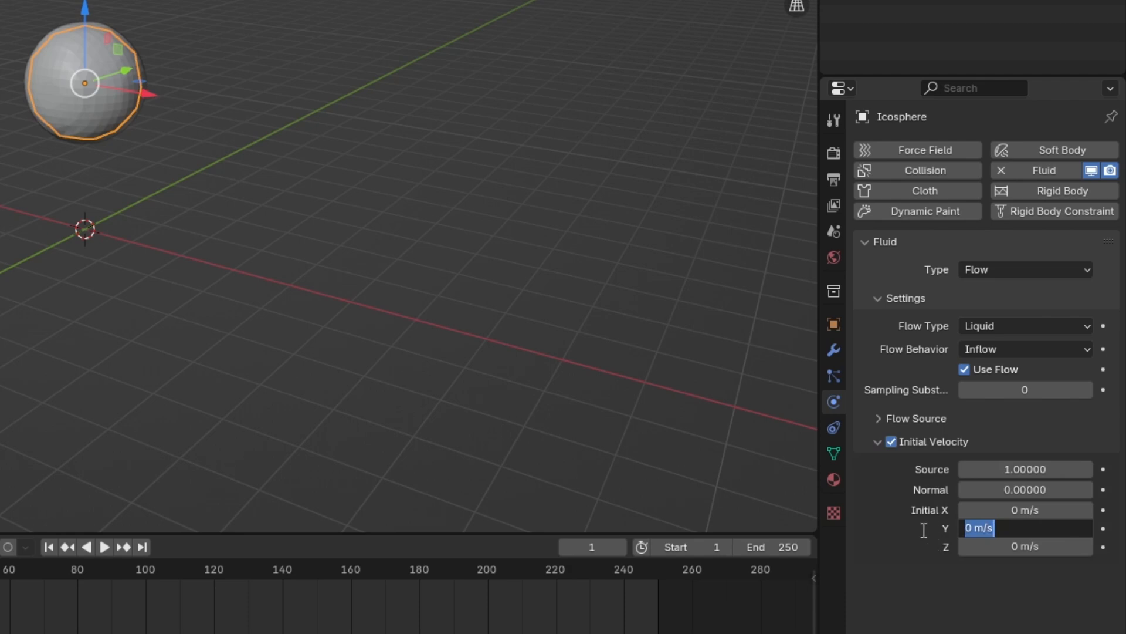
text(5)
key(Return)
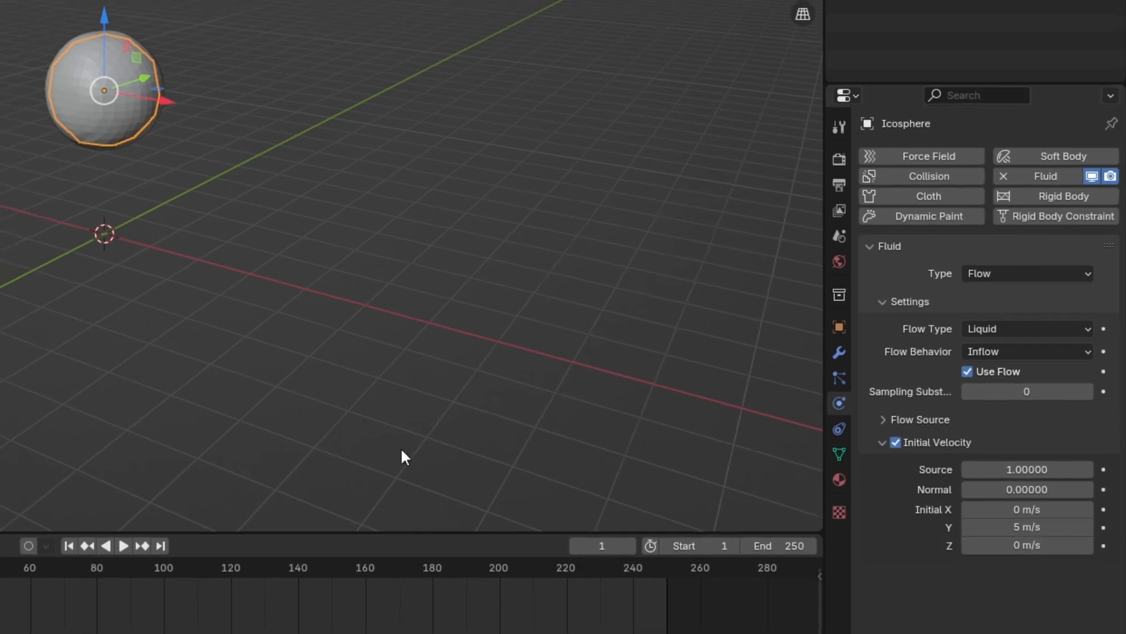
Play the simulation with the Y initial velocity and watch the liquid jet from several angles.
click(450, 524)
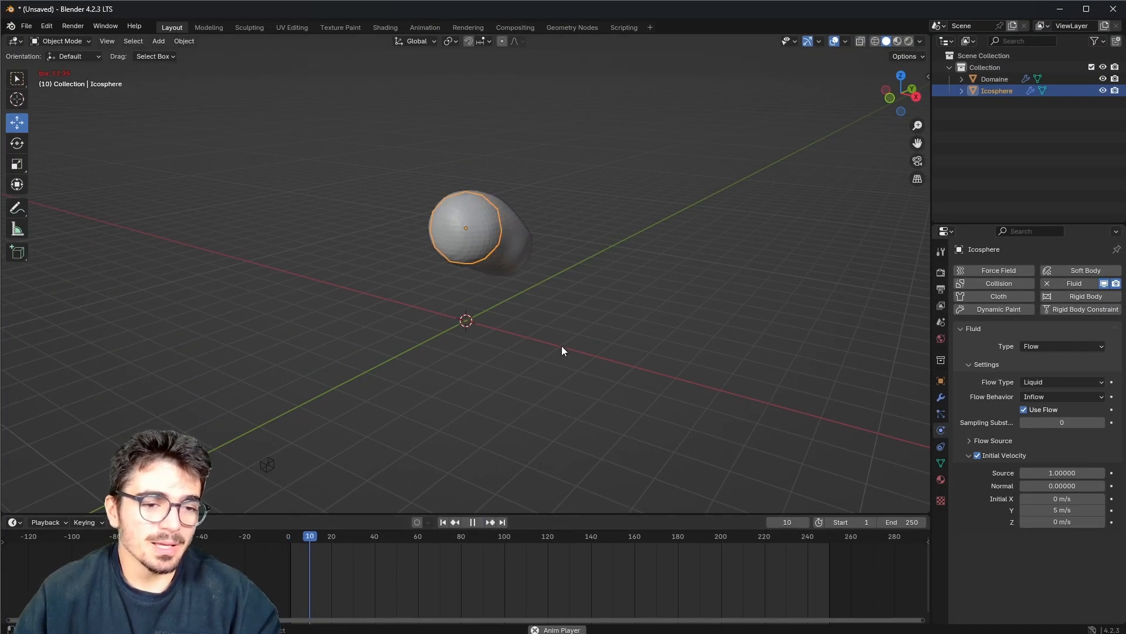
middle_drag(513, 332, 471, 322)
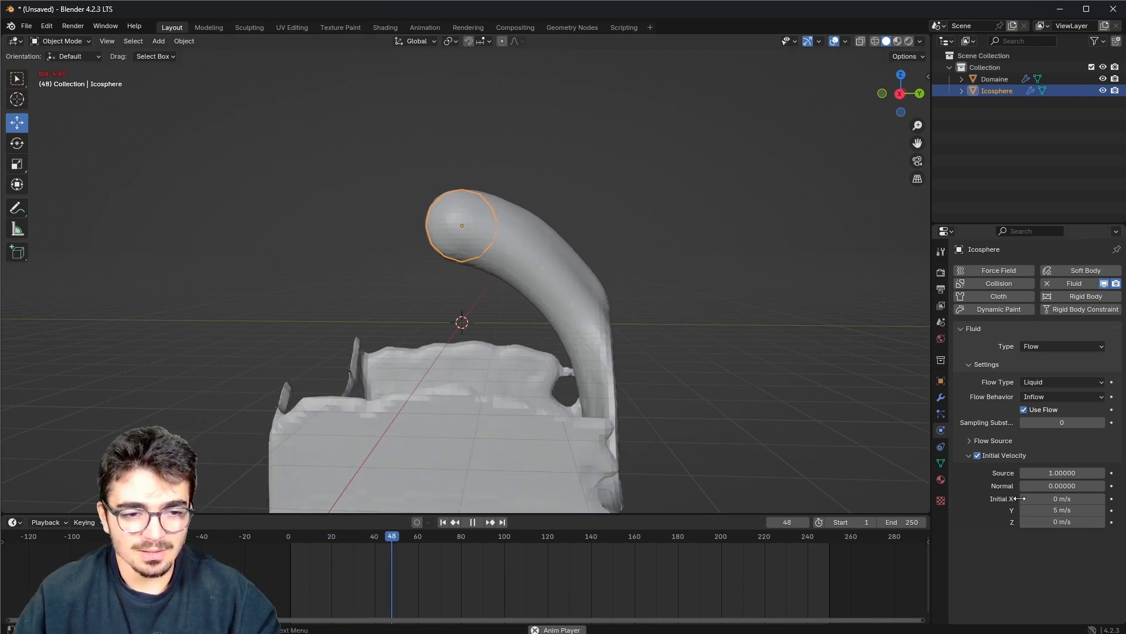
middle_drag(576, 379, 534, 379)
middle_drag(624, 378, 653, 385)
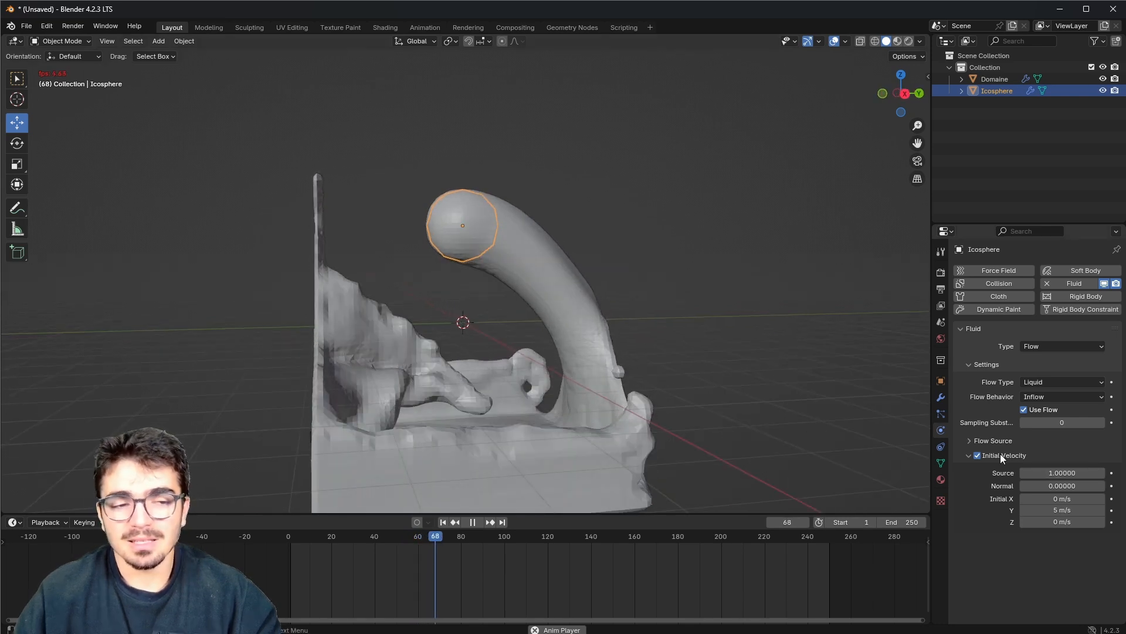
middle_drag(431, 249, 448, 203)
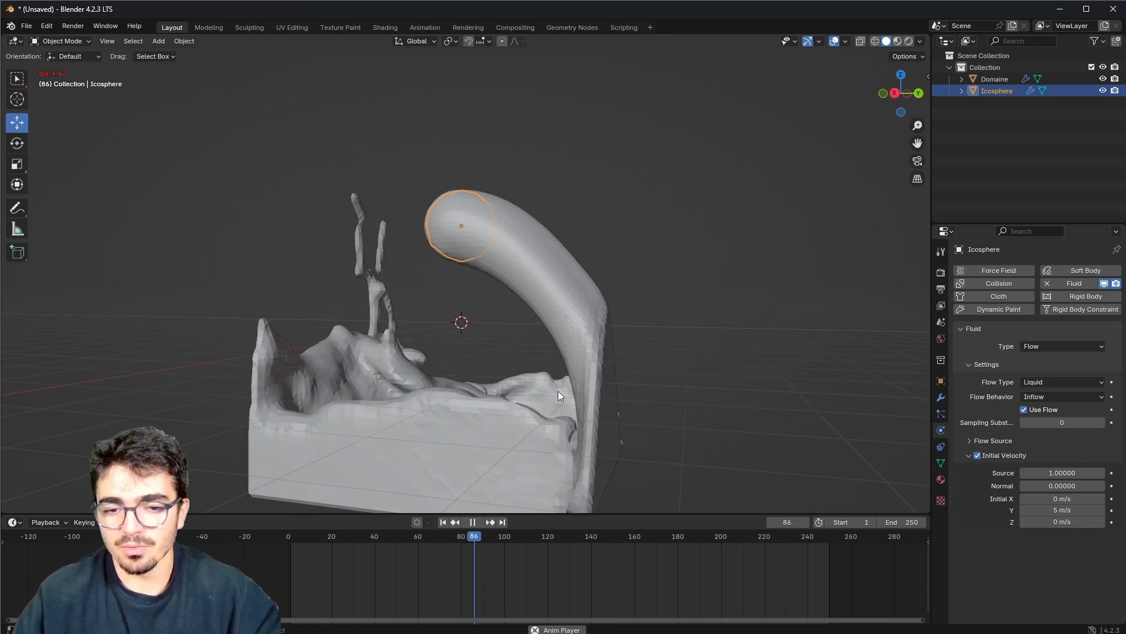
Stop the playback and disable the icosphere's initial velocity, collapsing its settings.
key(space)
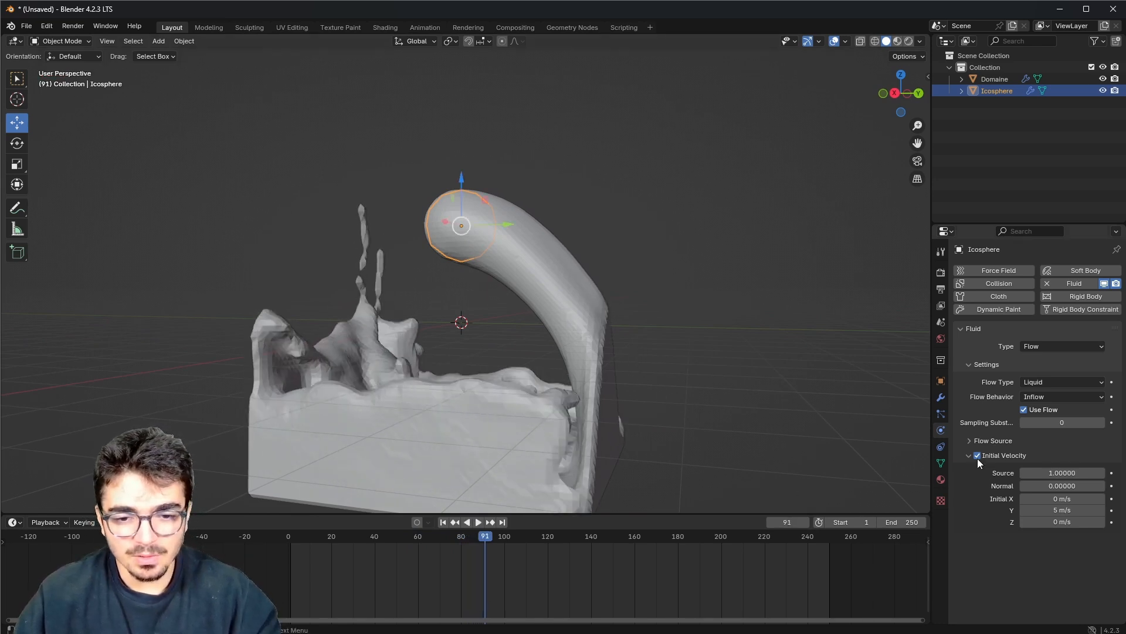
click(977, 457)
click(969, 456)
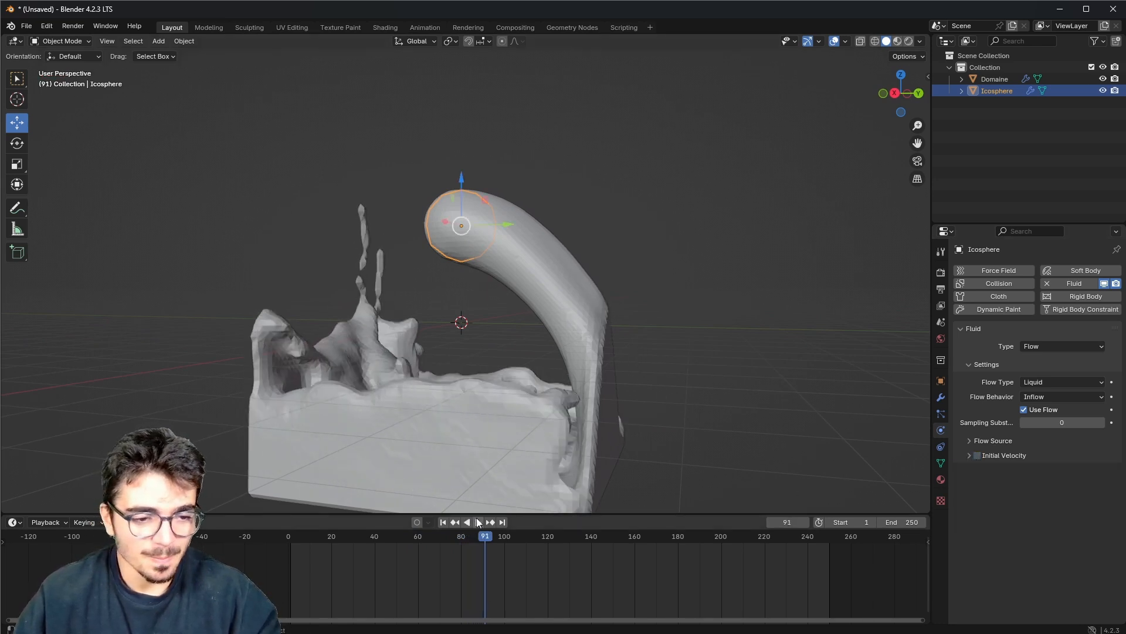
Examine the liquid surface up close to judge its level of mesh detail.
shift+middle_drag(417, 375, 598, 267)
scroll(484, 392, up, 2)
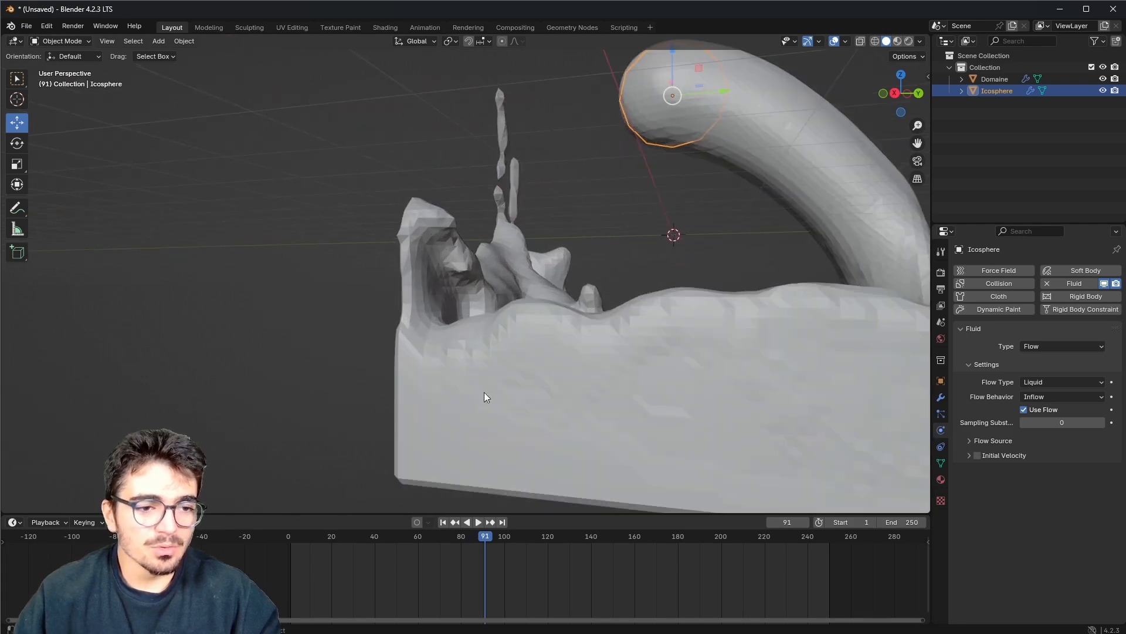
middle_drag(484, 392, 691, 307)
scroll(455, 284, up, 3)
scroll(692, 307, down, 6)
scroll(463, 225, up, 4)
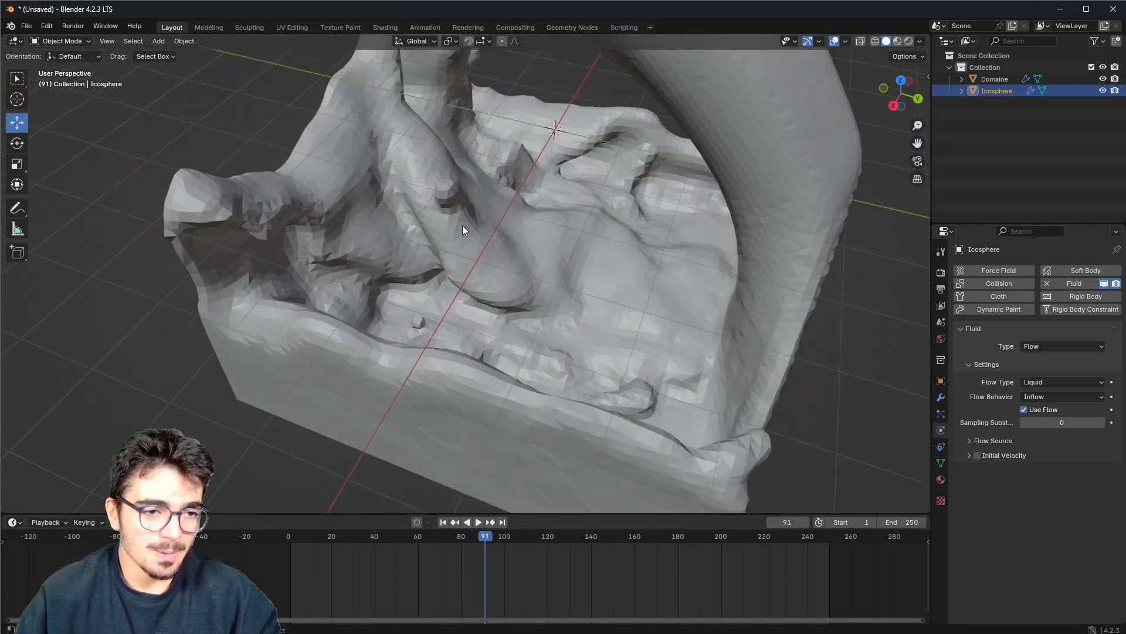
shift+middle_drag(381, 219, 465, 318)
scroll(476, 195, up, 3)
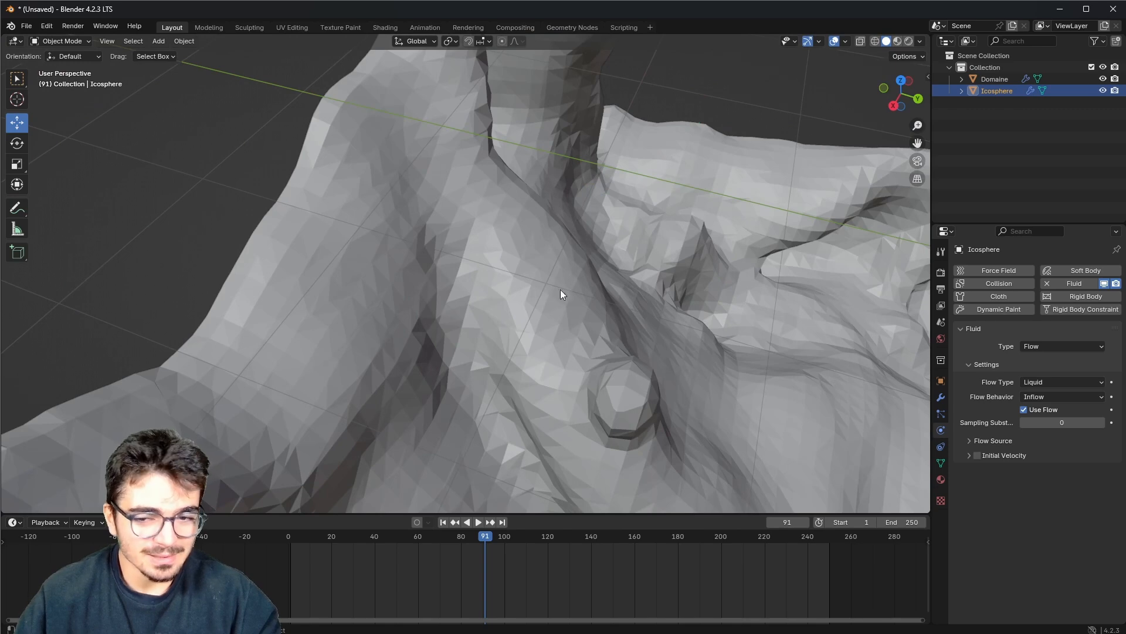
scroll(577, 380, down, 3)
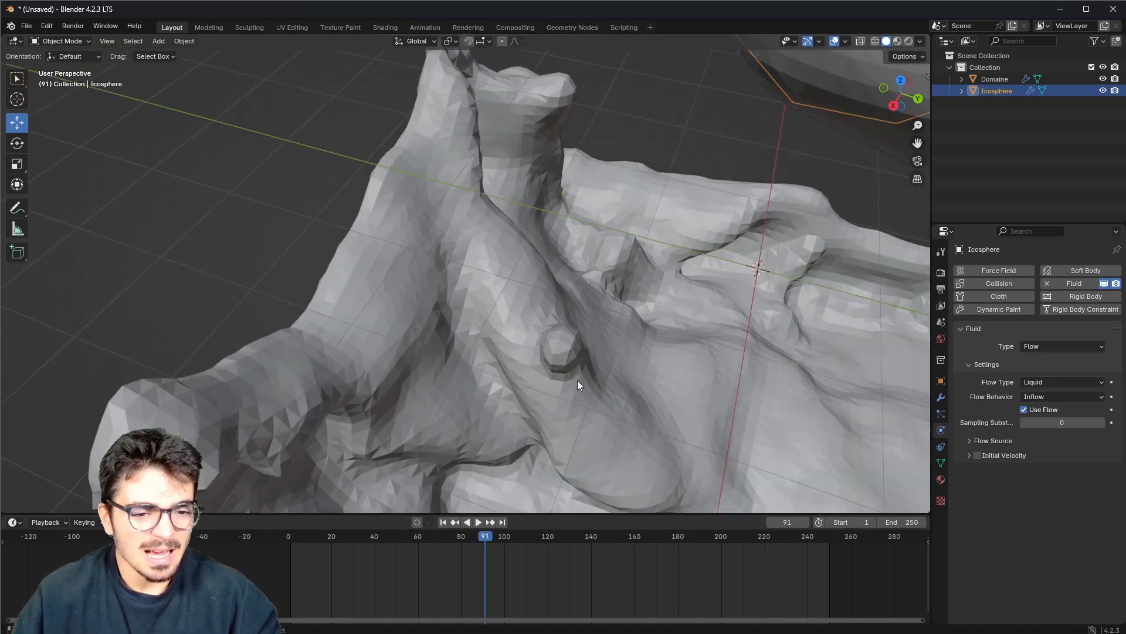
Select the liquid domain mesh and apply Shade Smooth to its surface.
middle_drag(577, 380, 506, 290)
click(442, 208)
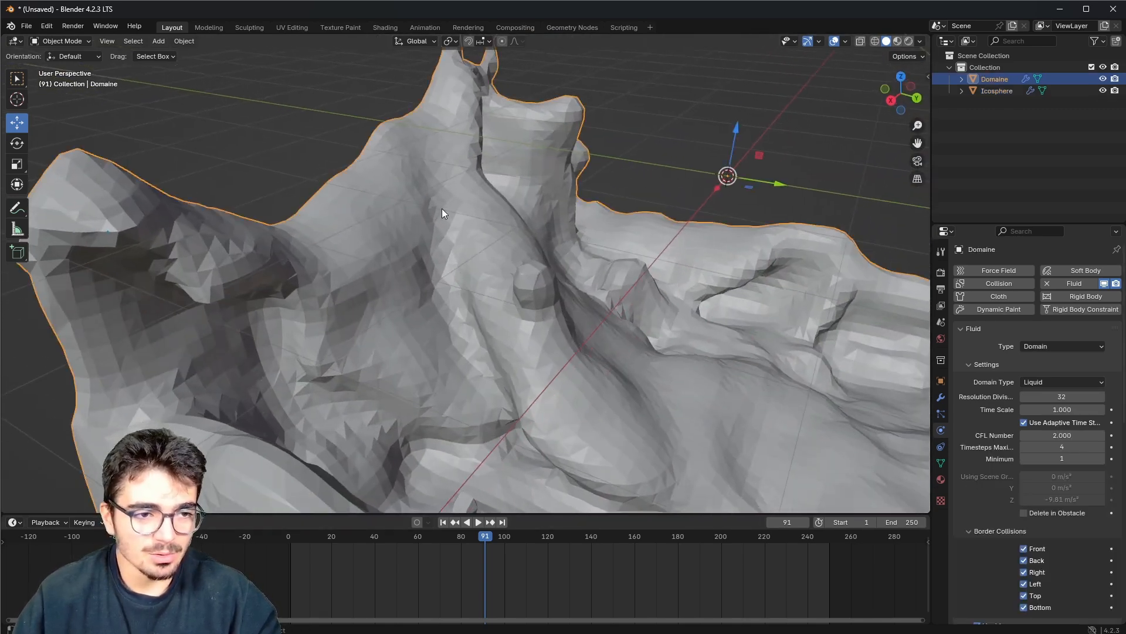
right_click(445, 215)
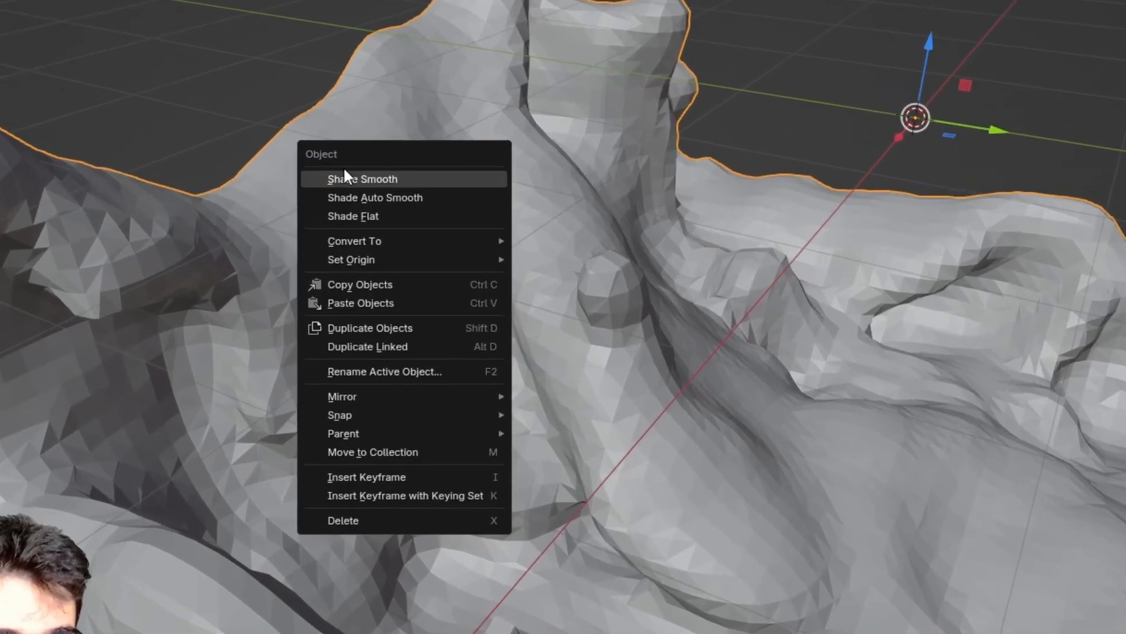
click(363, 179)
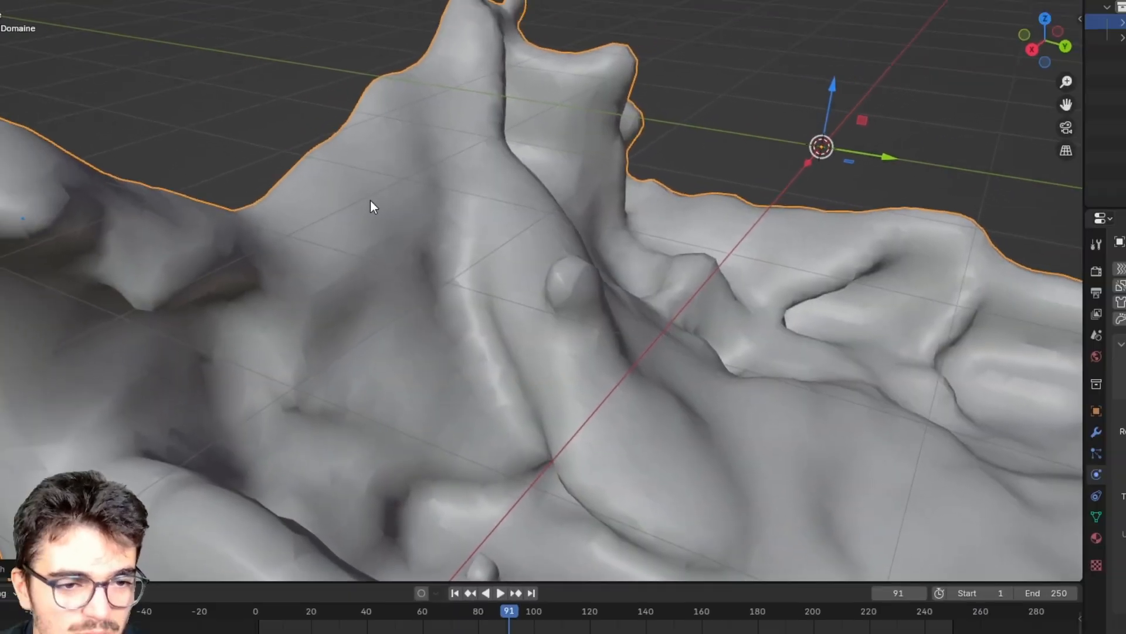
middle_drag(531, 337, 443, 50)
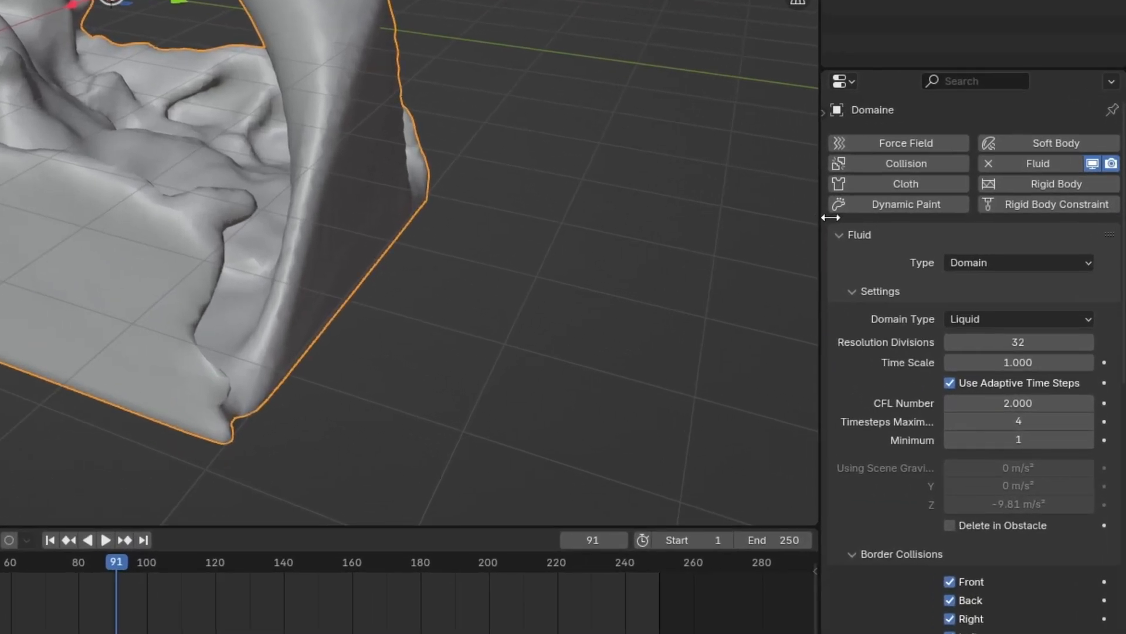
Widen the properties area, return to frame 1 and set the domain's Resolution Divisions to 150.
click(831, 217)
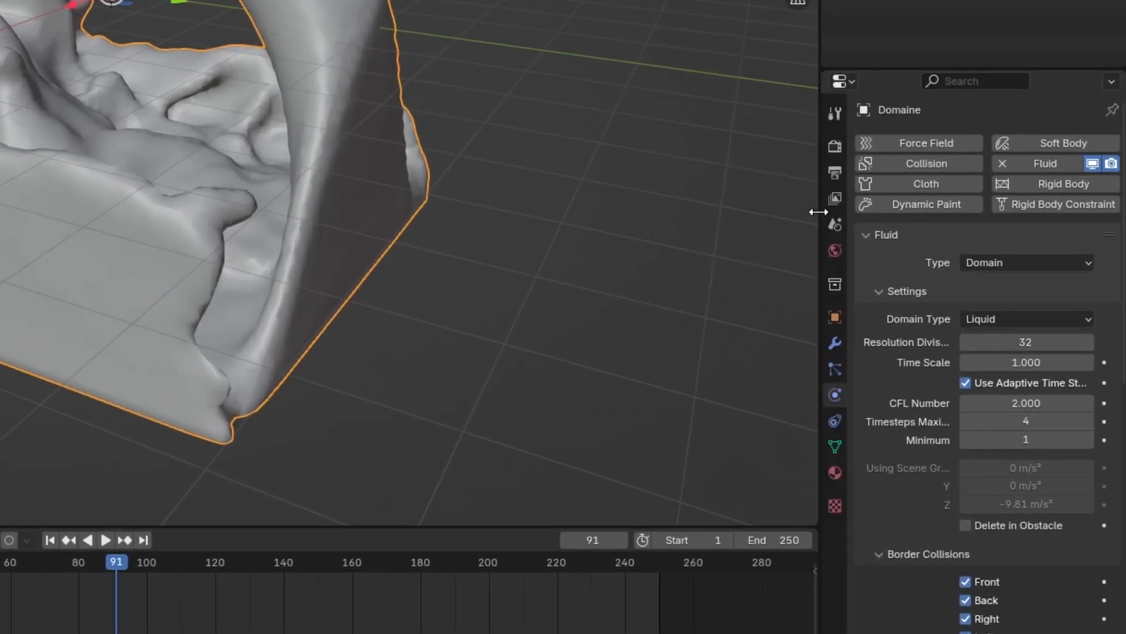
drag(812, 211, 632, 203)
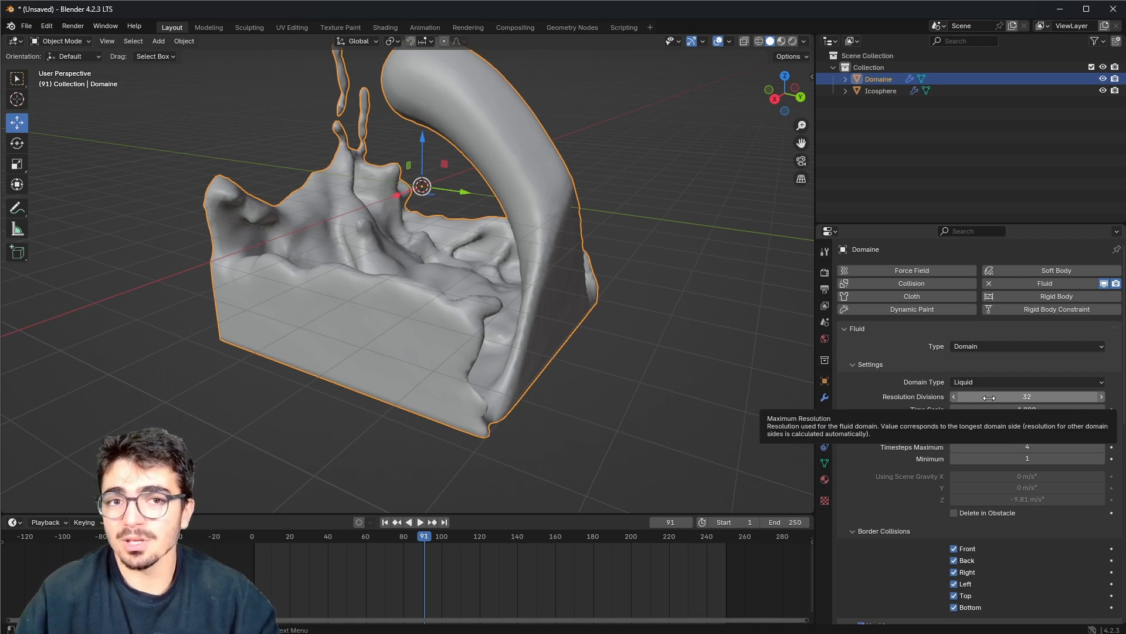
click(385, 522)
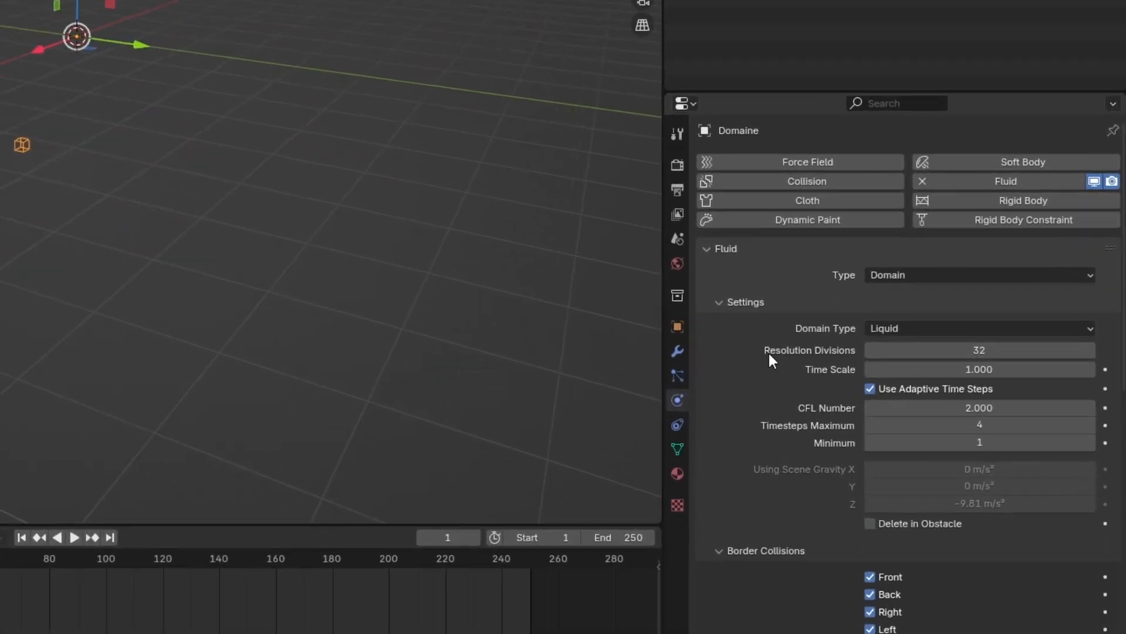
click(900, 342)
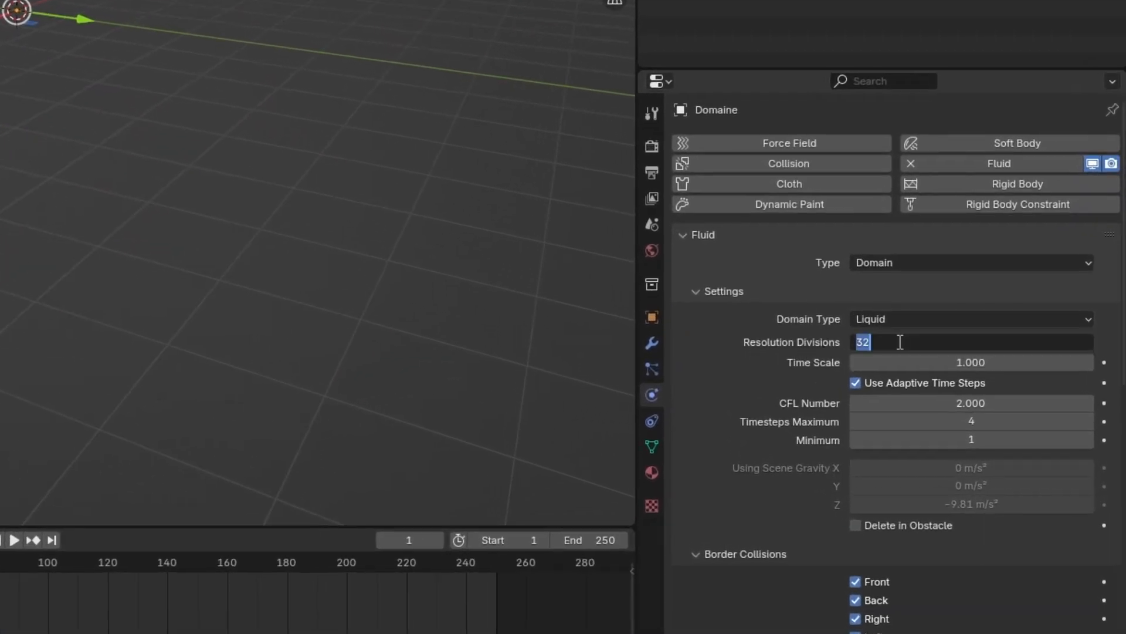
text(150)
key(Return)
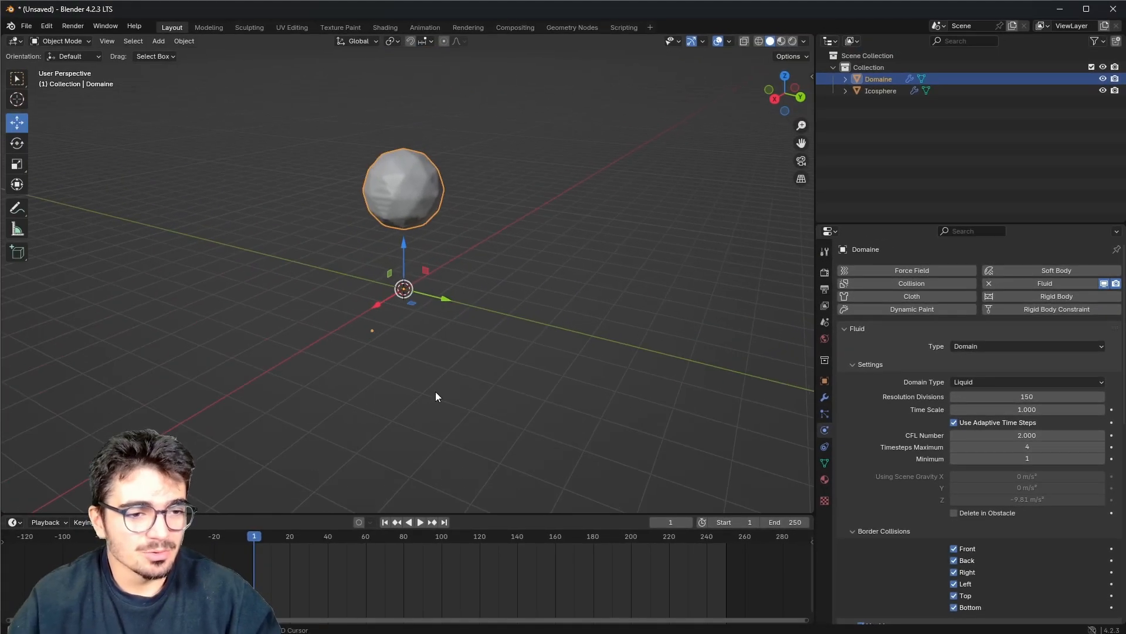
middle_drag(436, 397, 434, 383)
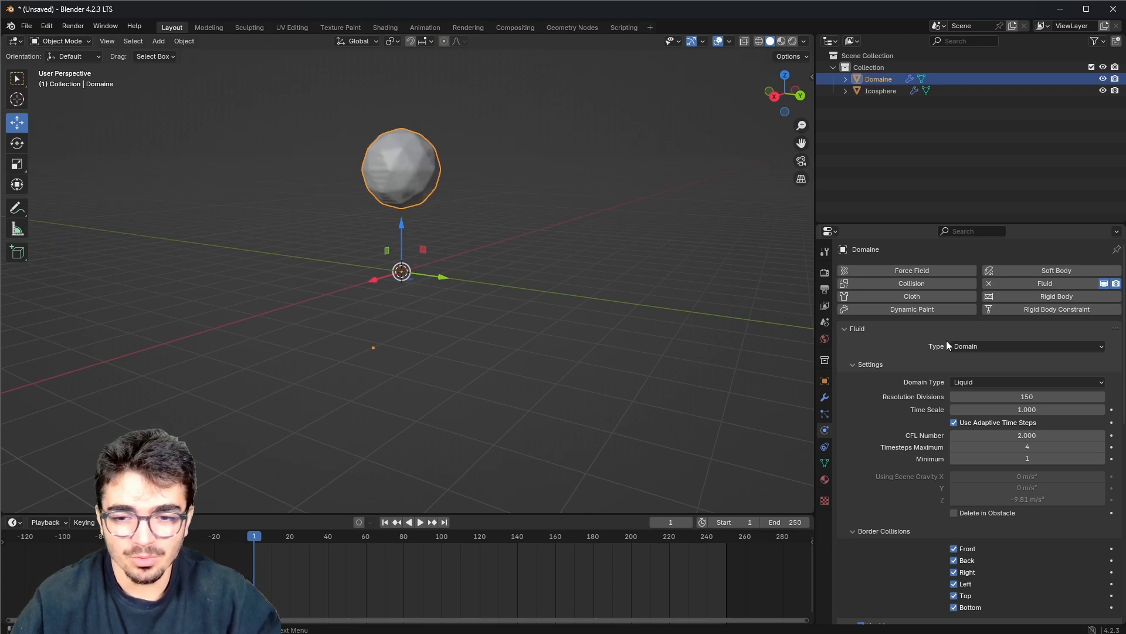
Set the end frame of the domain's fluid cache to 120.
scroll(910, 458, down, 8)
scroll(943, 421, down, 8)
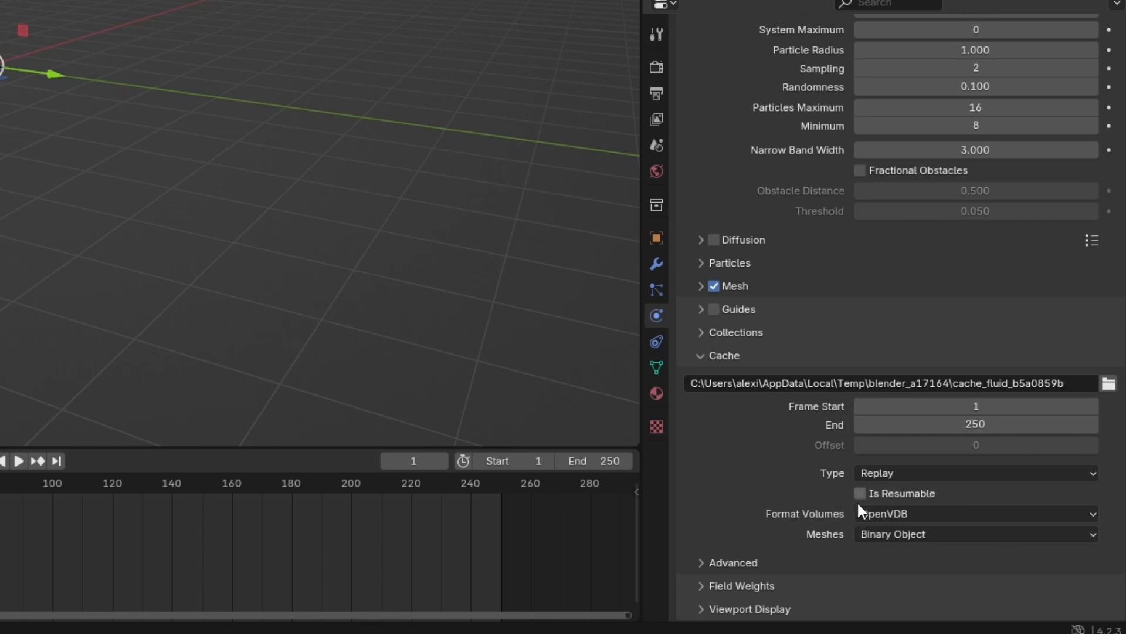
click(942, 426)
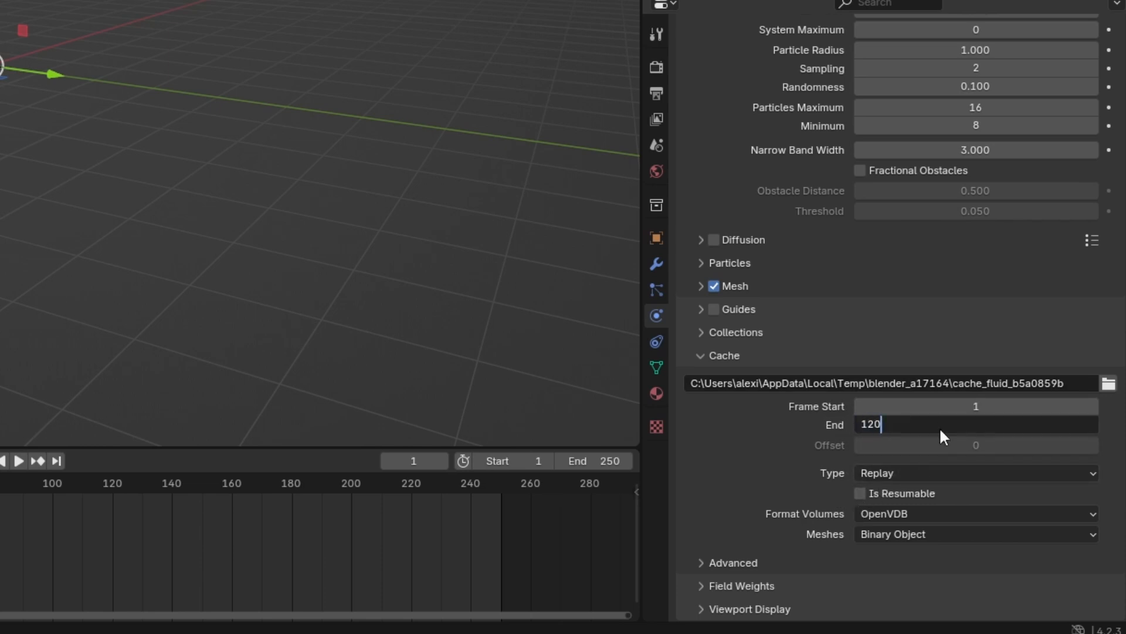
text(120)
key(Return)
Set the domain's cache type to All and bake the entire fluid simulation.
click(889, 472)
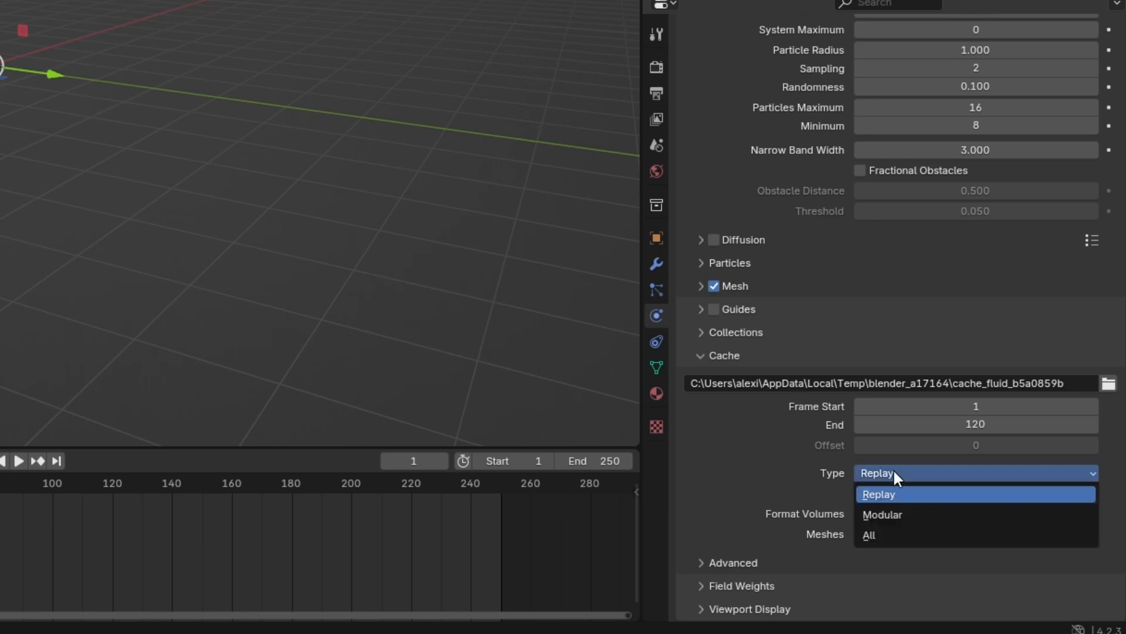
key(Return)
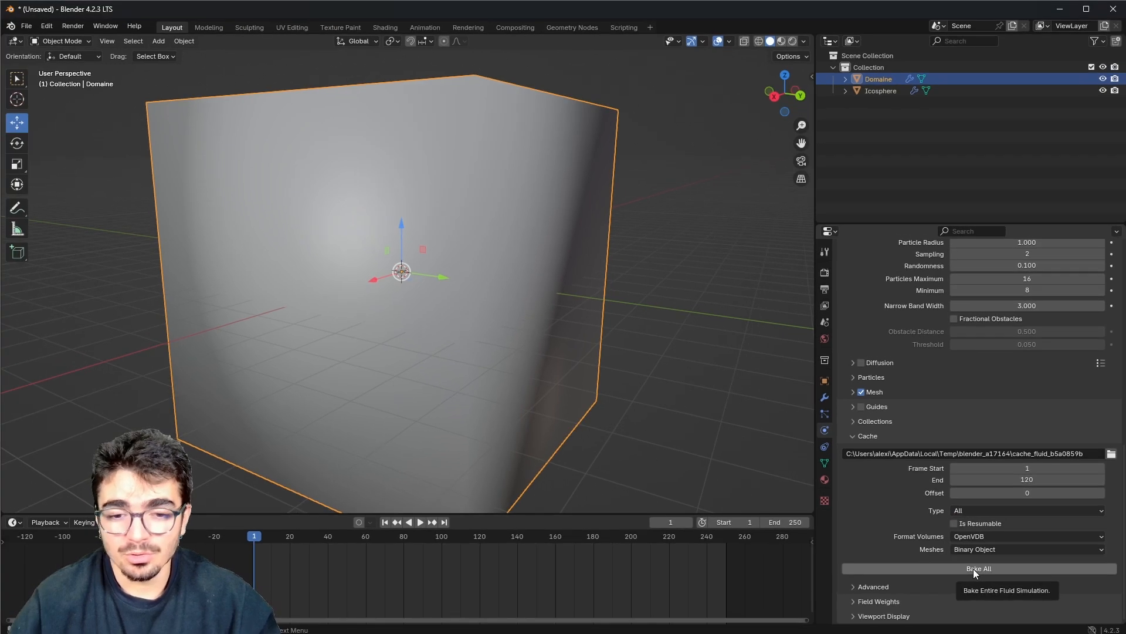
click(971, 568)
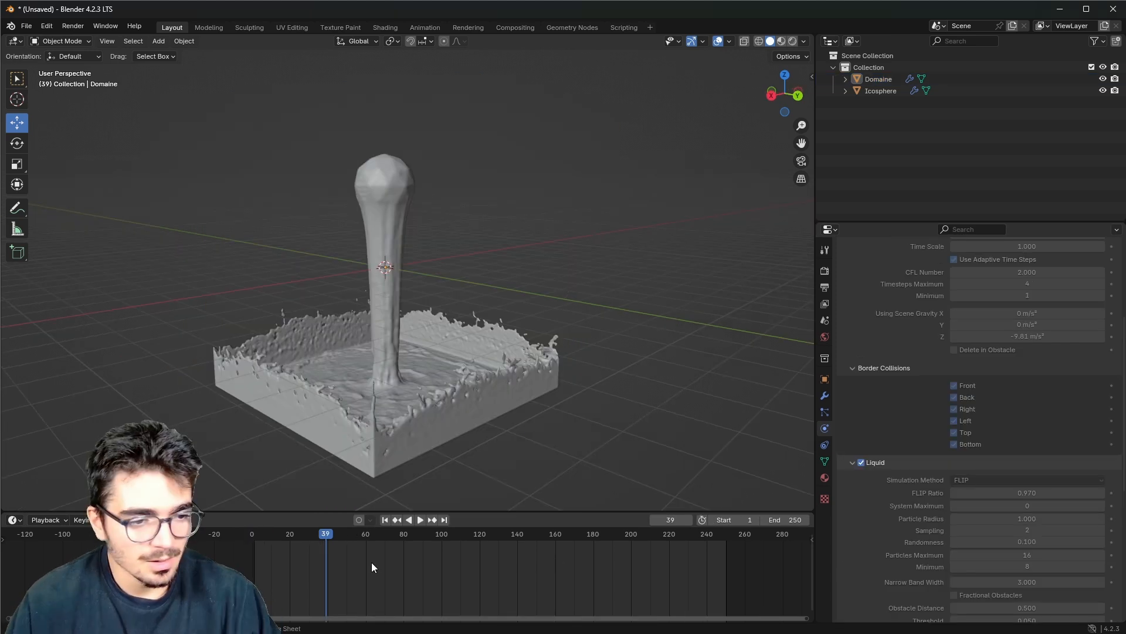
Play the baked simulation from frame 1, stop at frame 34 and examine the splash detail from several angles.
click(384, 519)
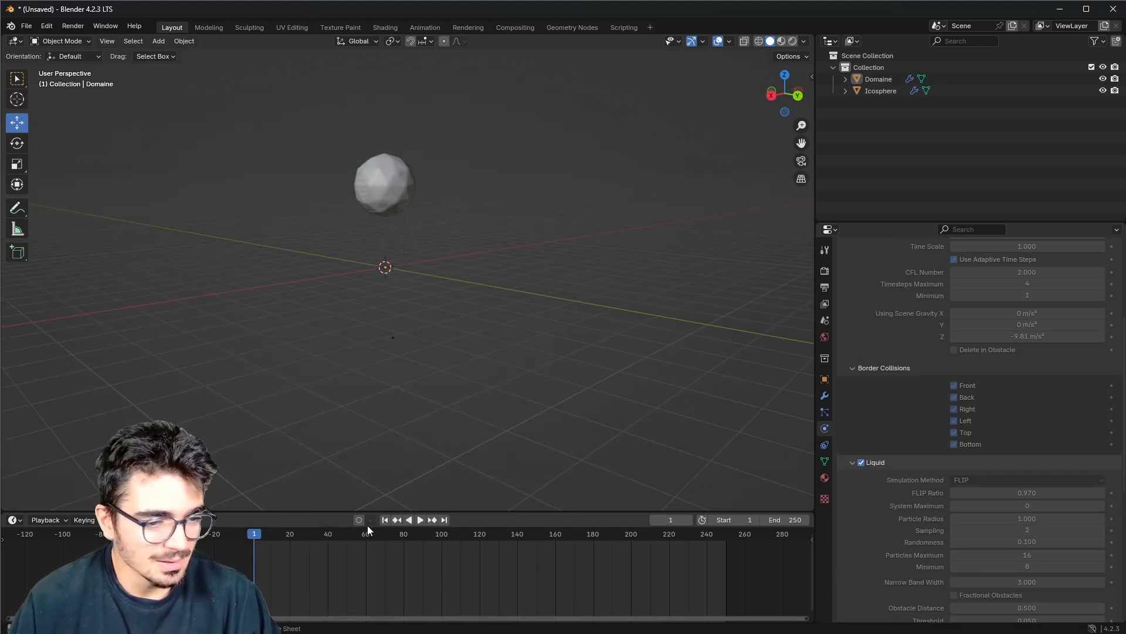
click(420, 520)
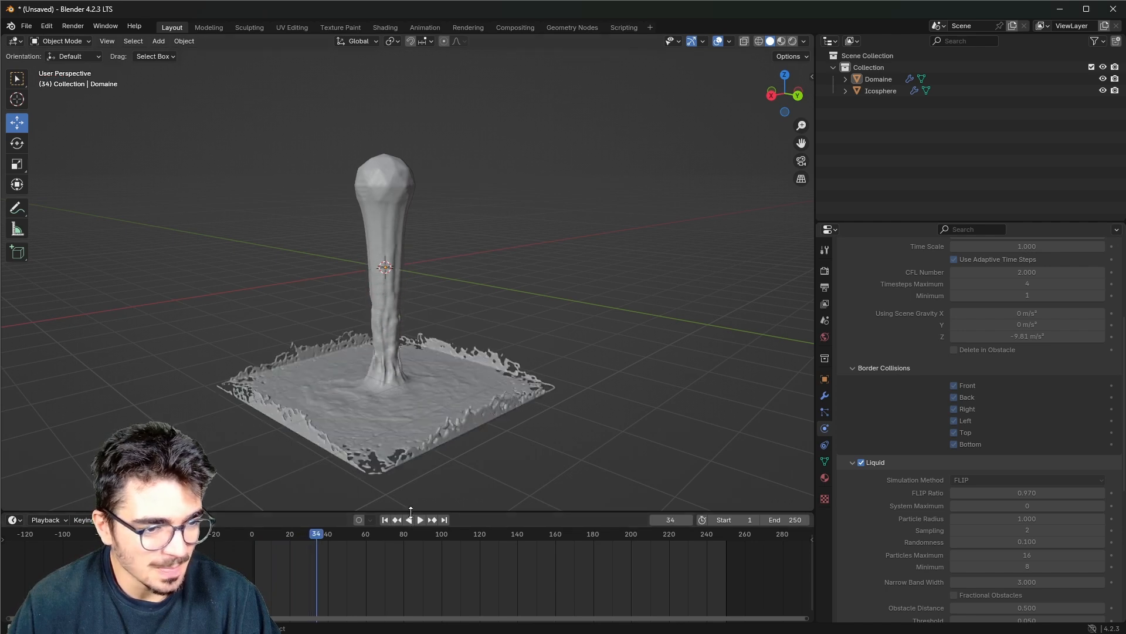
click(414, 520)
scroll(376, 442, up, 6)
middle_drag(443, 463, 455, 235)
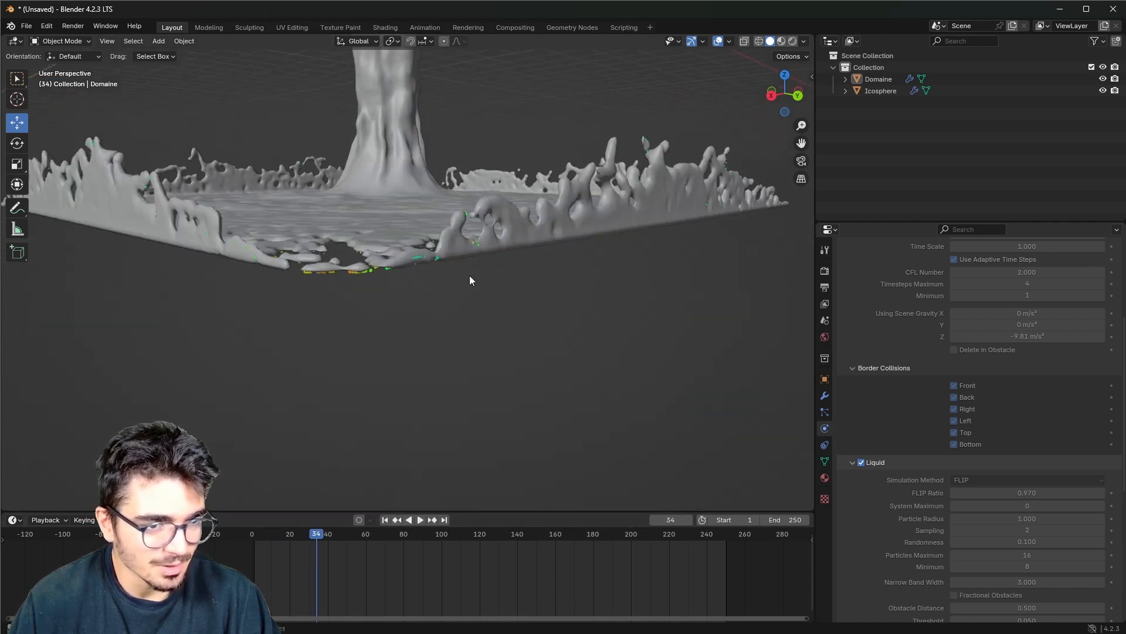
scroll(474, 293, down, 3)
middle_drag(480, 309, 394, 410)
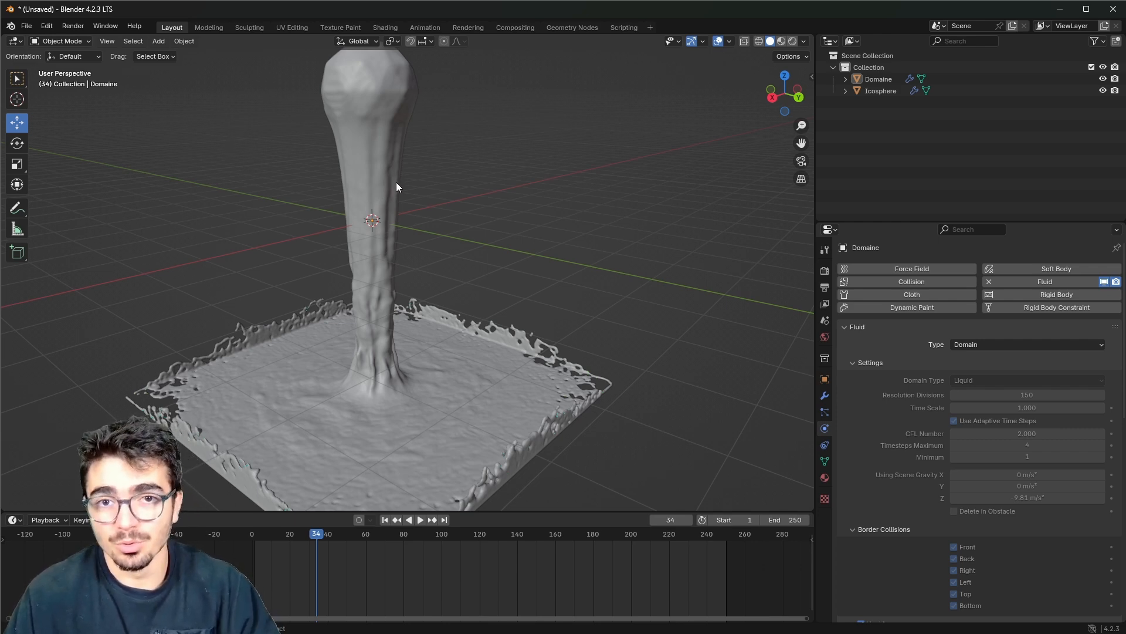
Check which fluid objects the scene contains and leave the Domaine object selected.
click(365, 116)
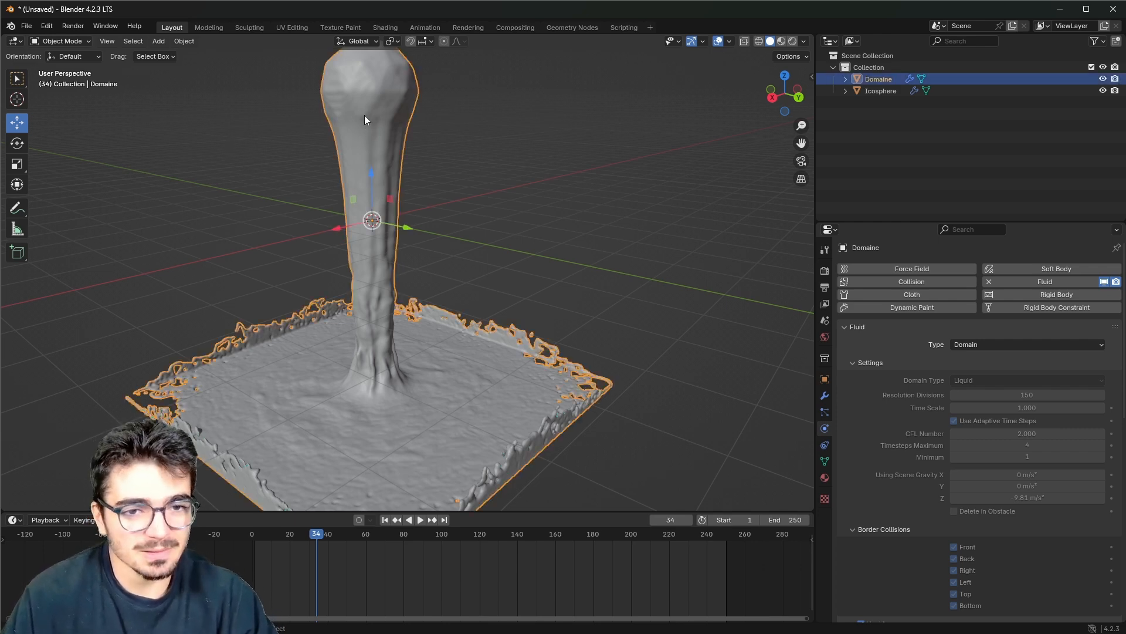
click(894, 90)
click(740, 121)
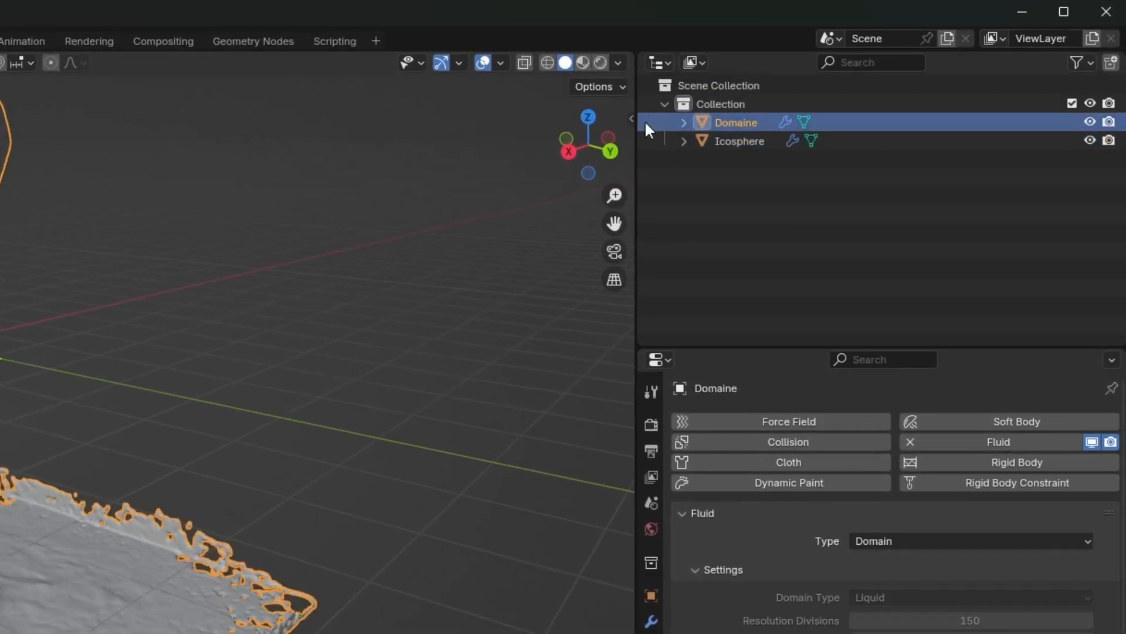
click(723, 142)
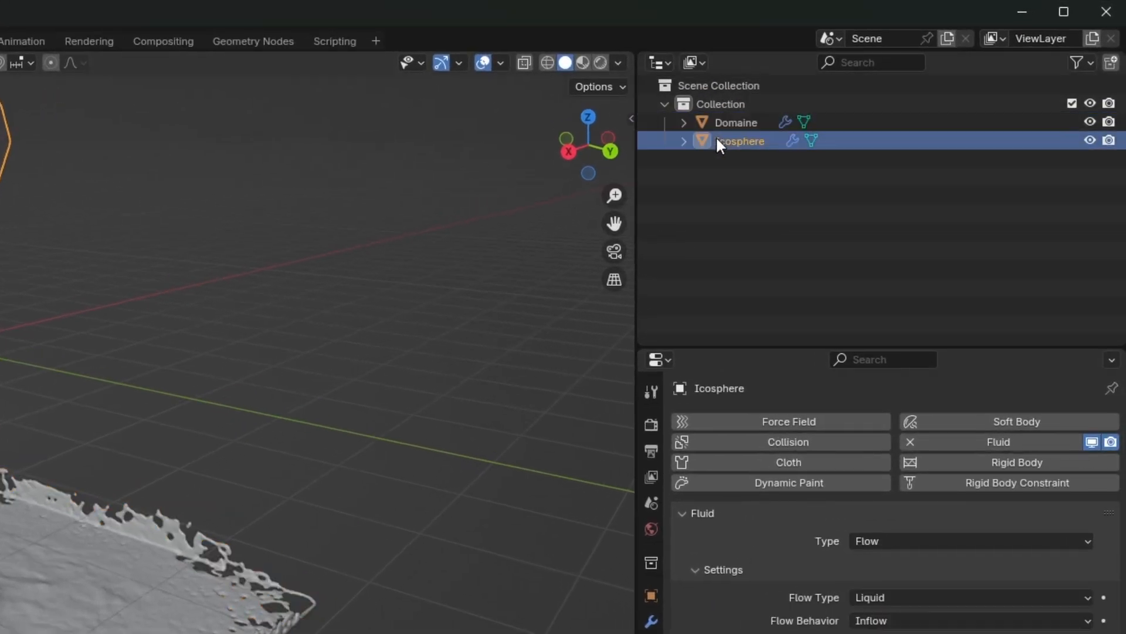
click(728, 122)
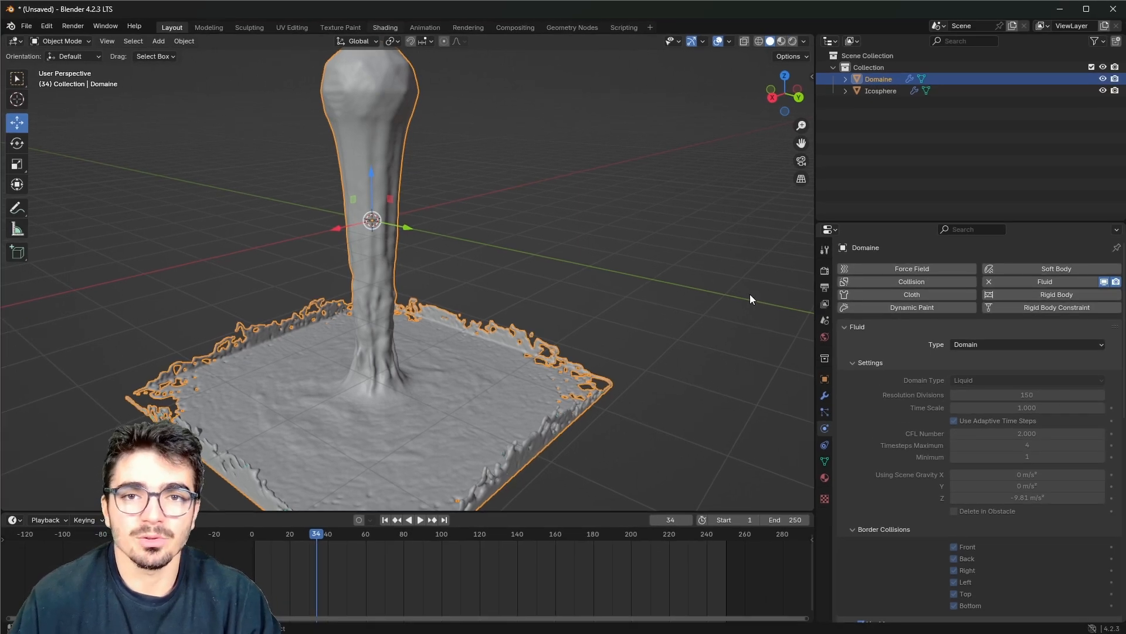
Switch to the Shading workspace, enlarge the 3D viewport and frame the liquid in it.
click(385, 27)
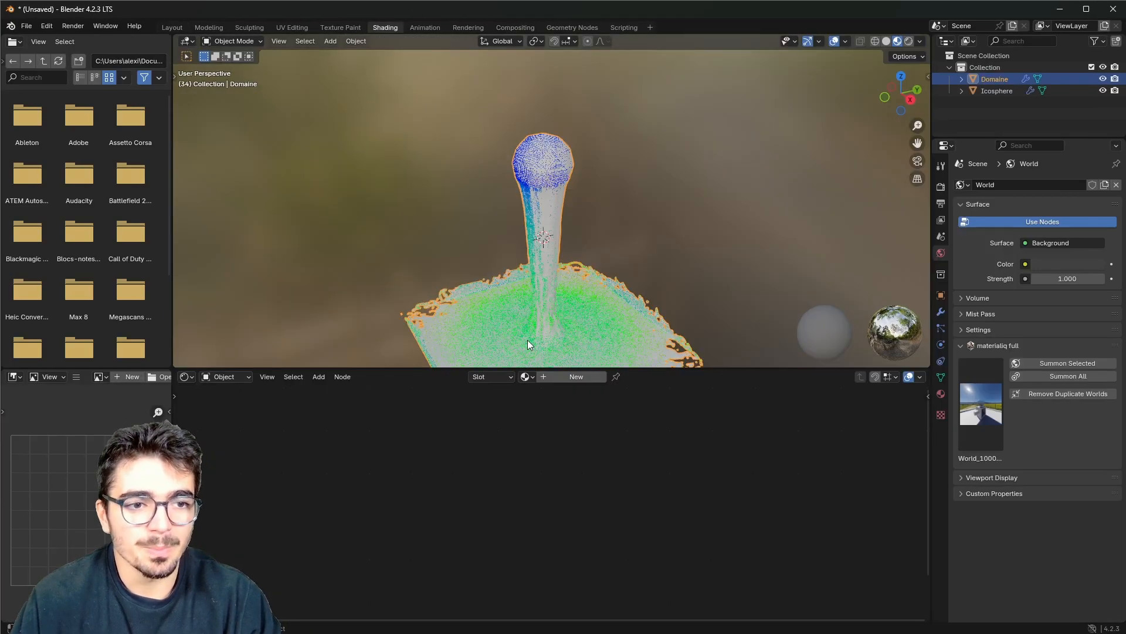
drag(476, 370, 515, 559)
scroll(516, 526, up, 6)
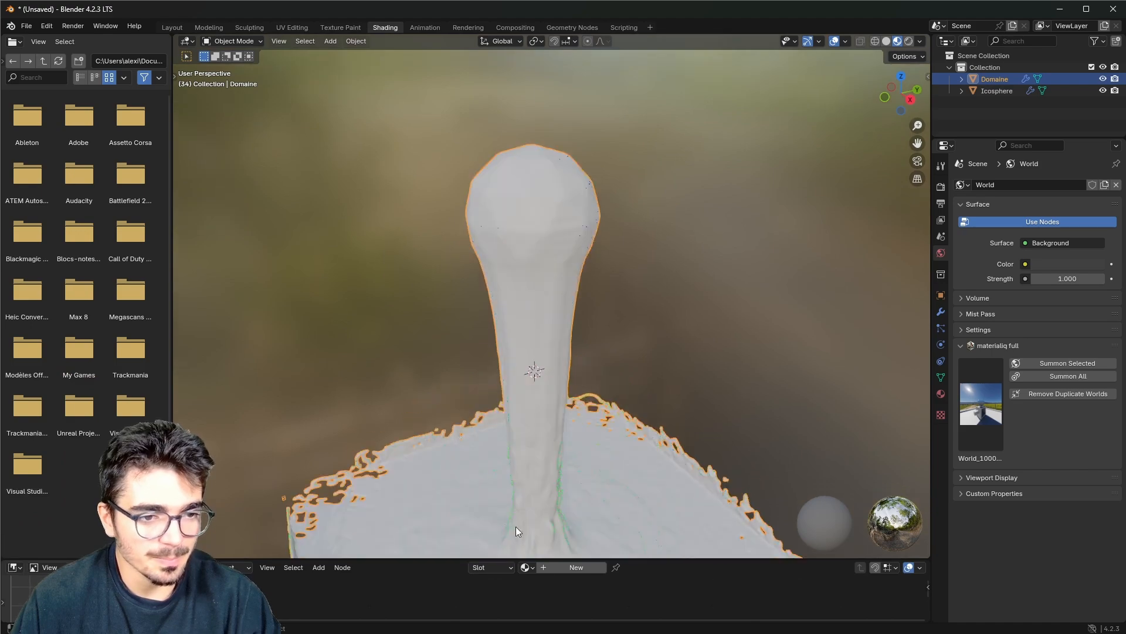
scroll(523, 396, down, 4)
mouse_move(523, 396)
middle_down()
mouse_move(534, 435)
mouse_move(515, 385)
mouse_move(317, 420)
mouse_move(517, 413)
mouse_move(527, 386)
middle_up()
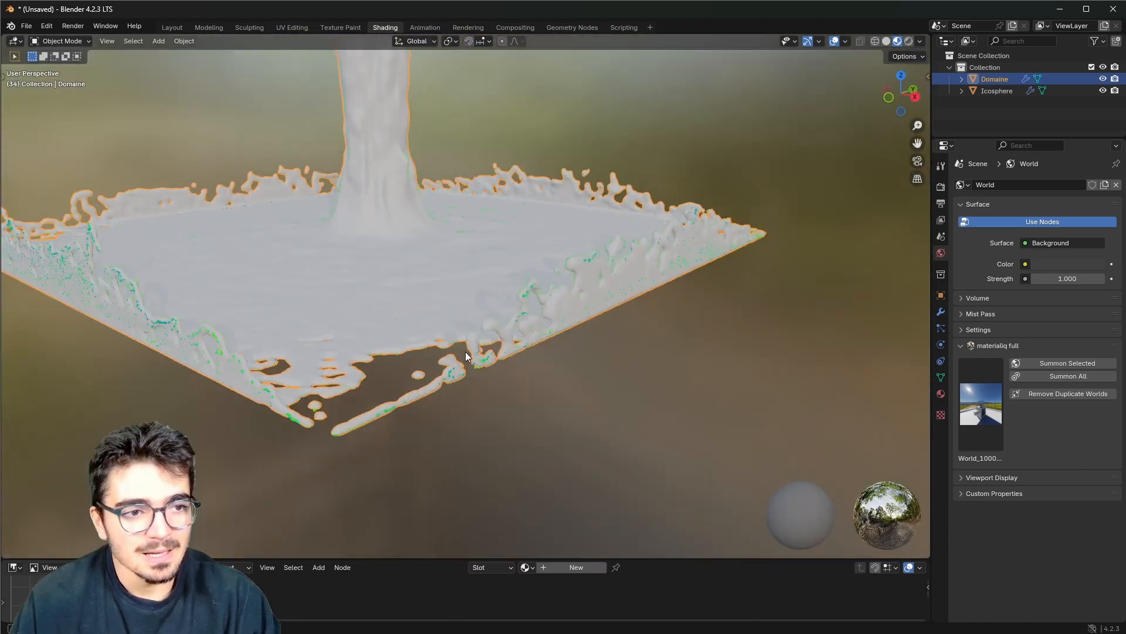
middle_drag(466, 351, 586, 365)
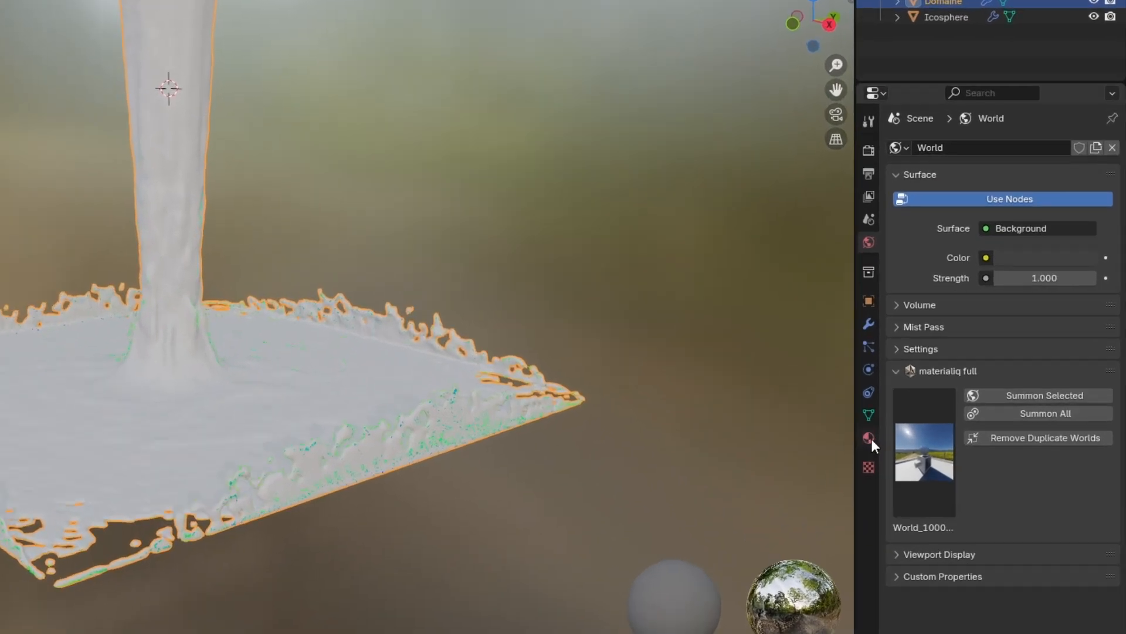
Create a new material on the domain and name it Eau.
click(942, 394)
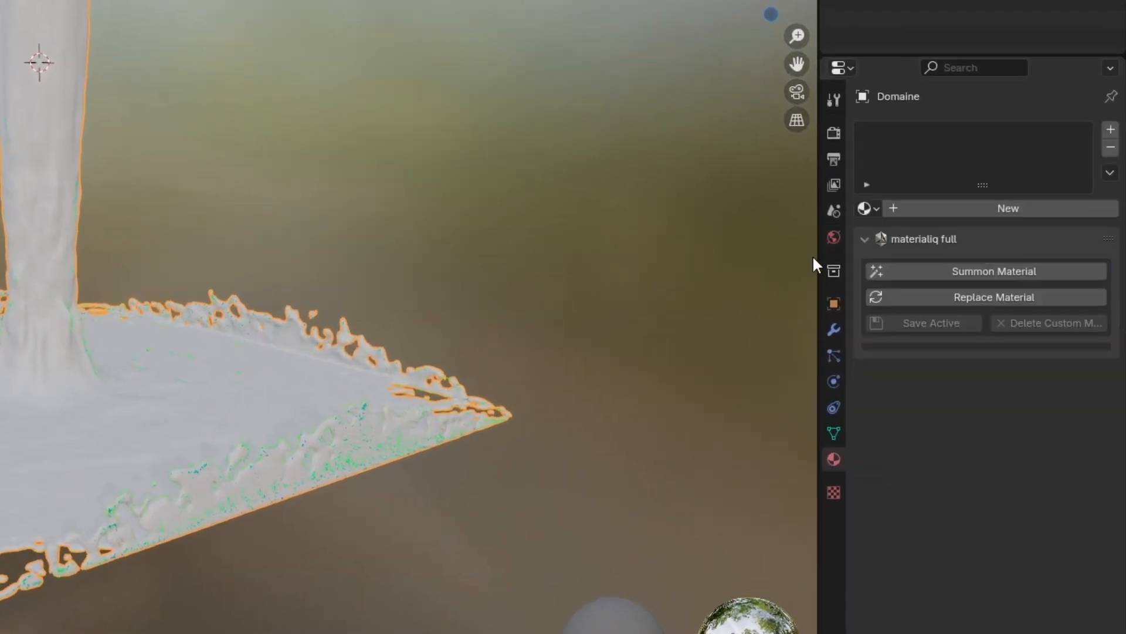
drag(814, 258, 714, 247)
click(808, 237)
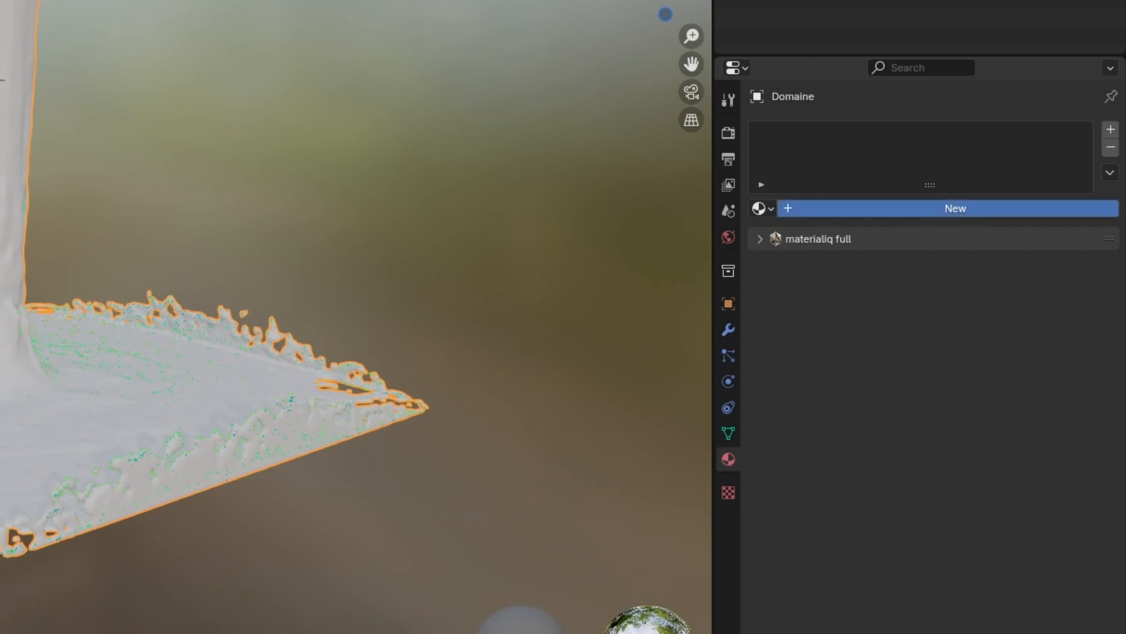
click(974, 208)
click(858, 203)
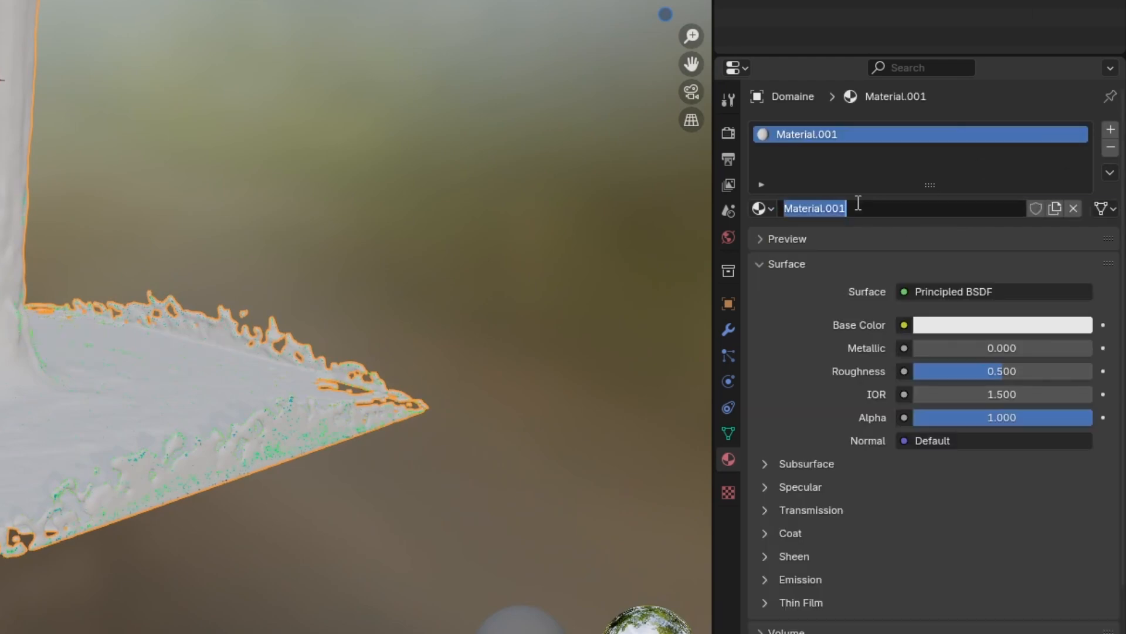
text(Ea)
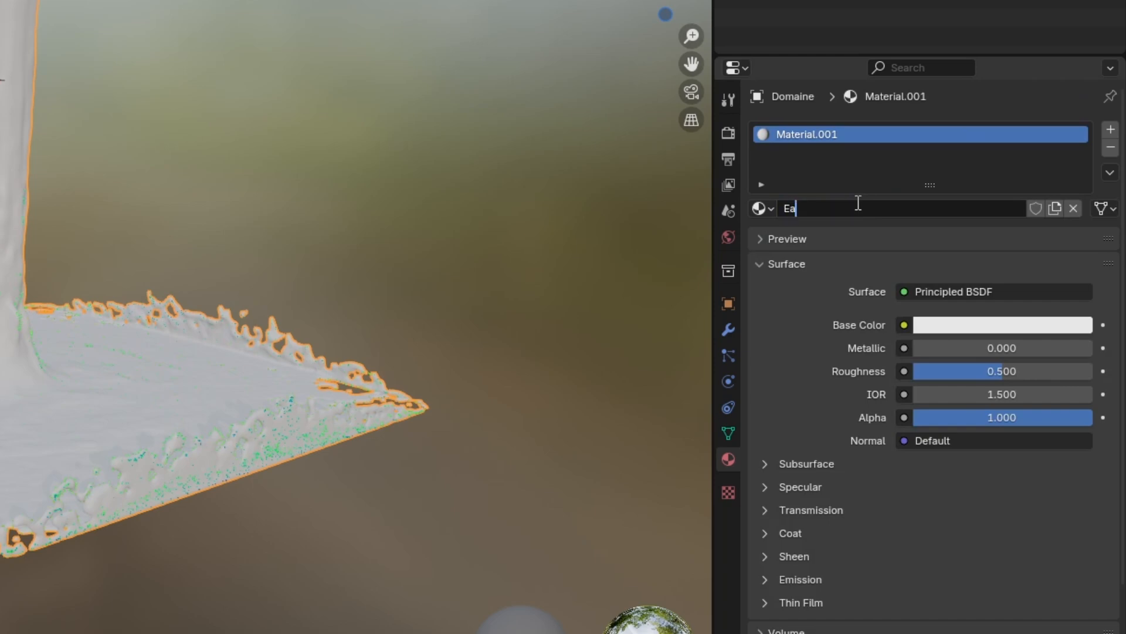
text(u)
key(Return)
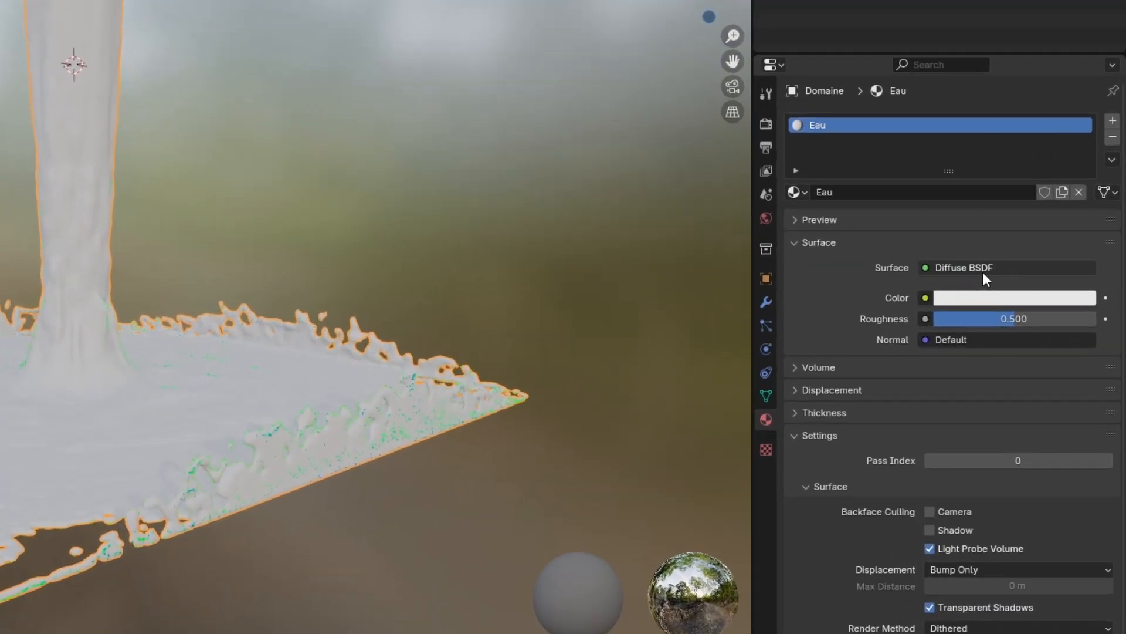
Change the Eau material's surface shader to Glass BSDF and deselect the domain to view the result.
click(1027, 290)
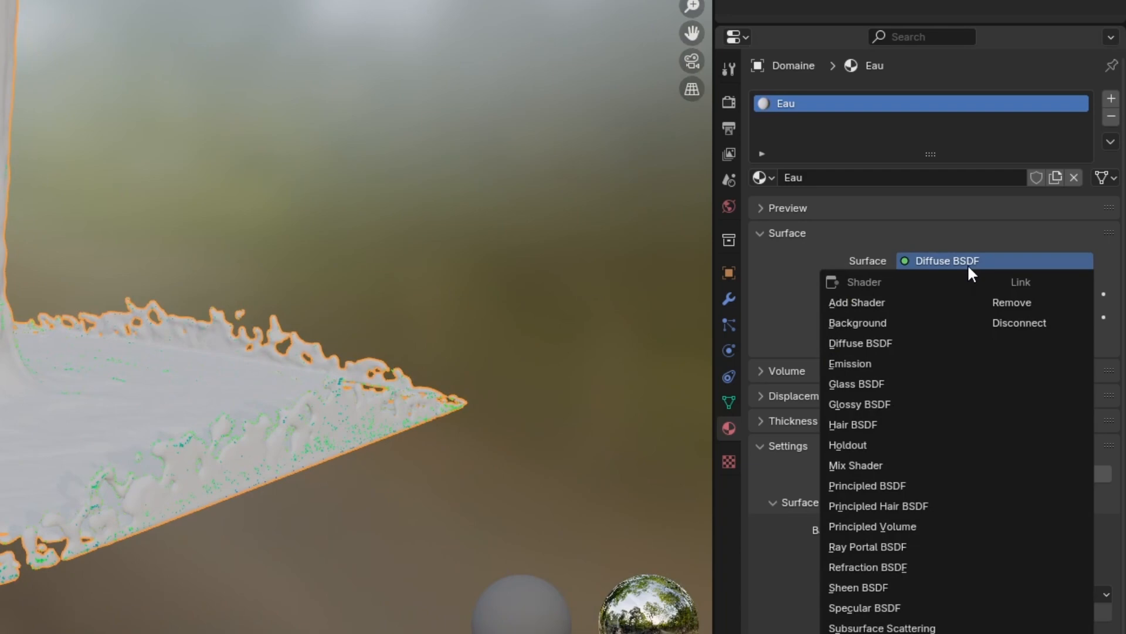
click(837, 382)
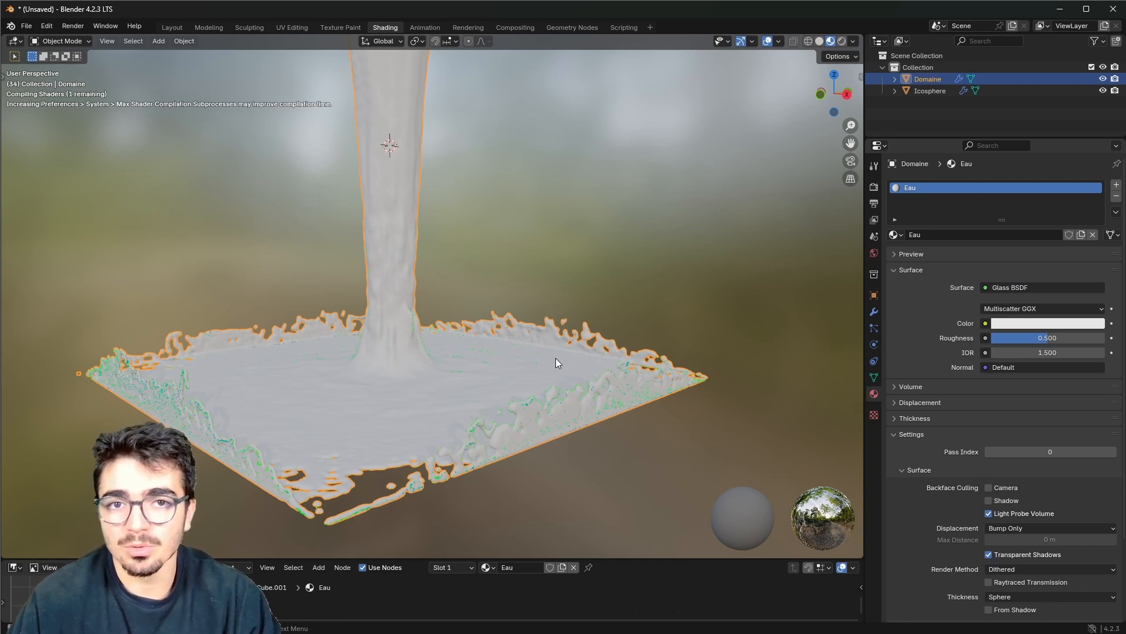
click(493, 288)
scroll(417, 267, down, 1)
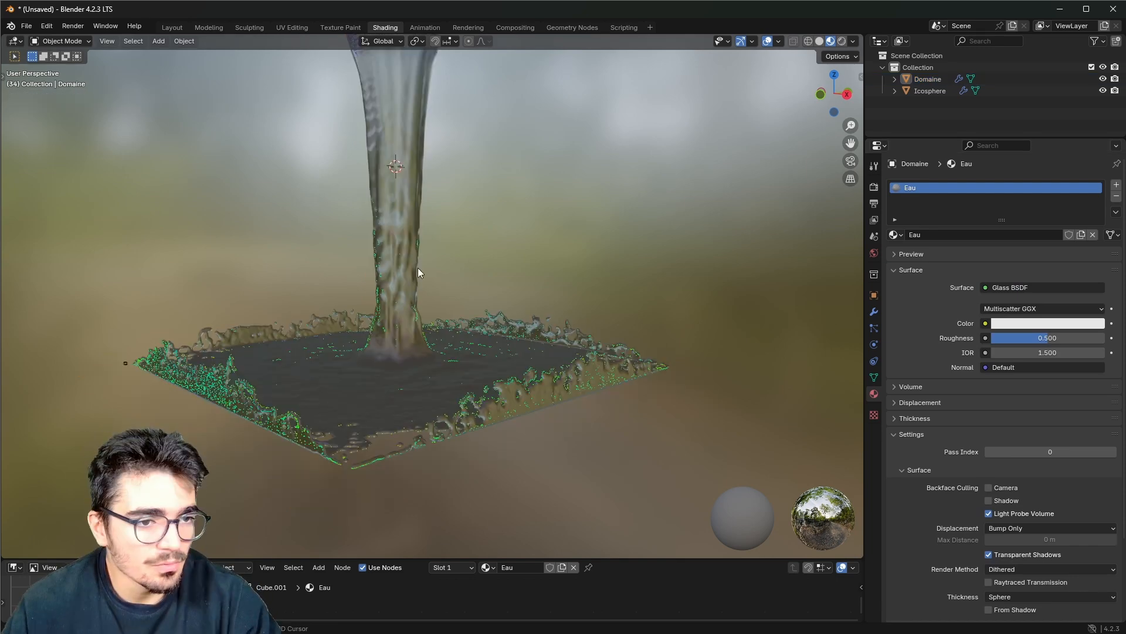
Set the Eau material's roughness to 0.05.
shift+middle_drag(417, 267, 440, 373)
middle_drag(399, 201, 606, 196)
shift+middle_drag(487, 249, 564, 160)
middle_drag(375, 352, 422, 360)
scroll(455, 384, down, 2)
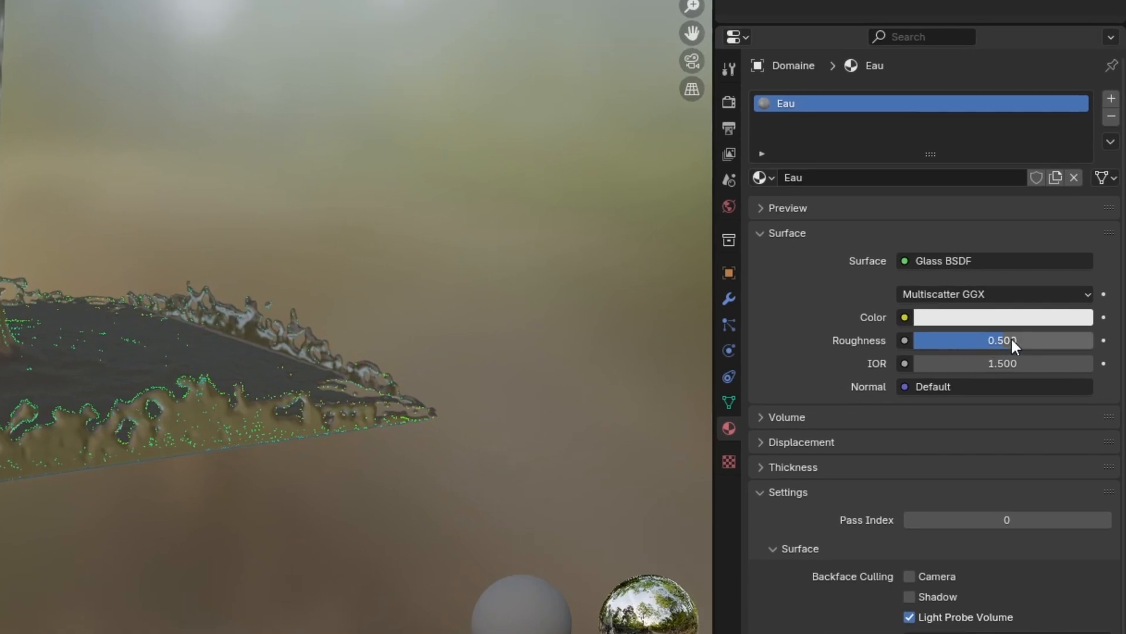
click(1000, 343)
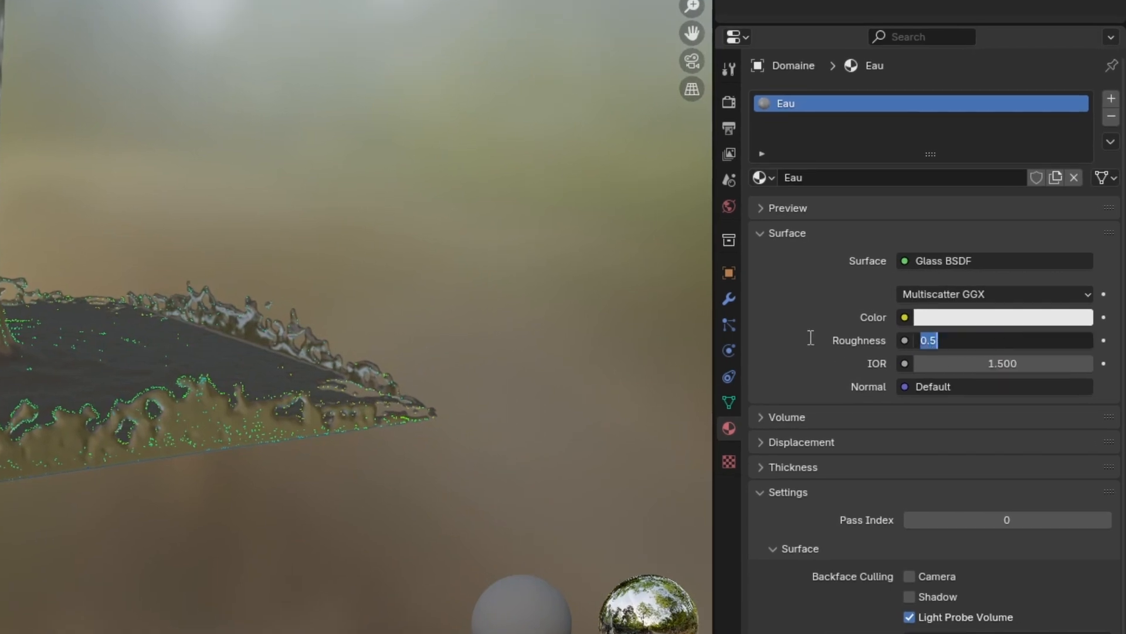
text(0.05)
key(Return)
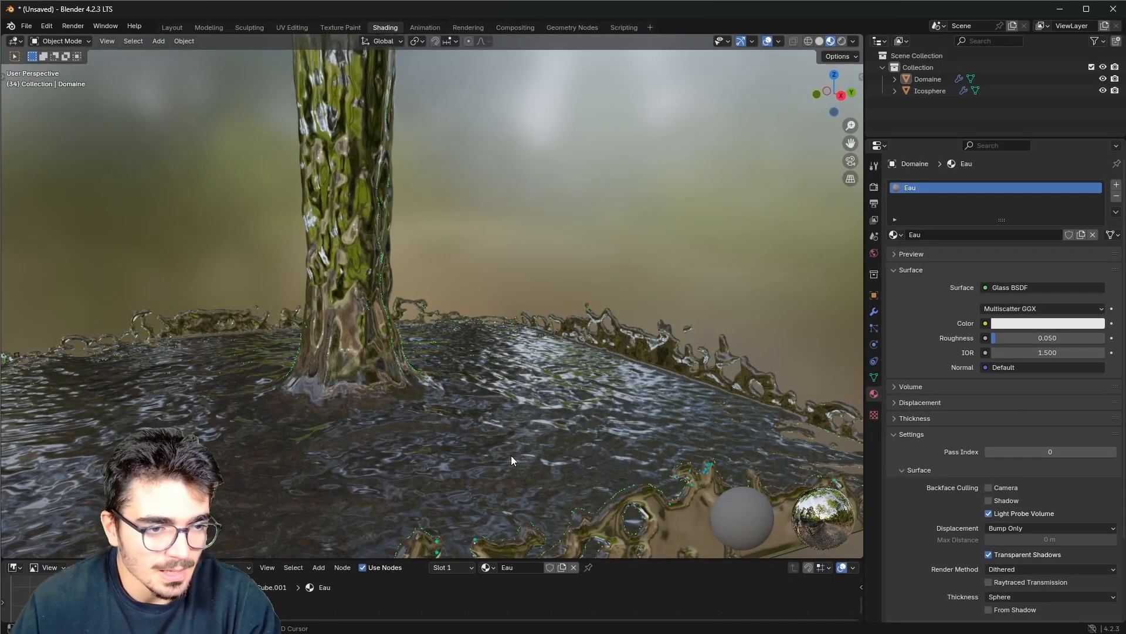
Tint the Eau material's color pale blue, with hue about 0.636, saturation about 0.313 and value 0.9, and view the liquid from several sides.
middle_drag(512, 456, 929, 332)
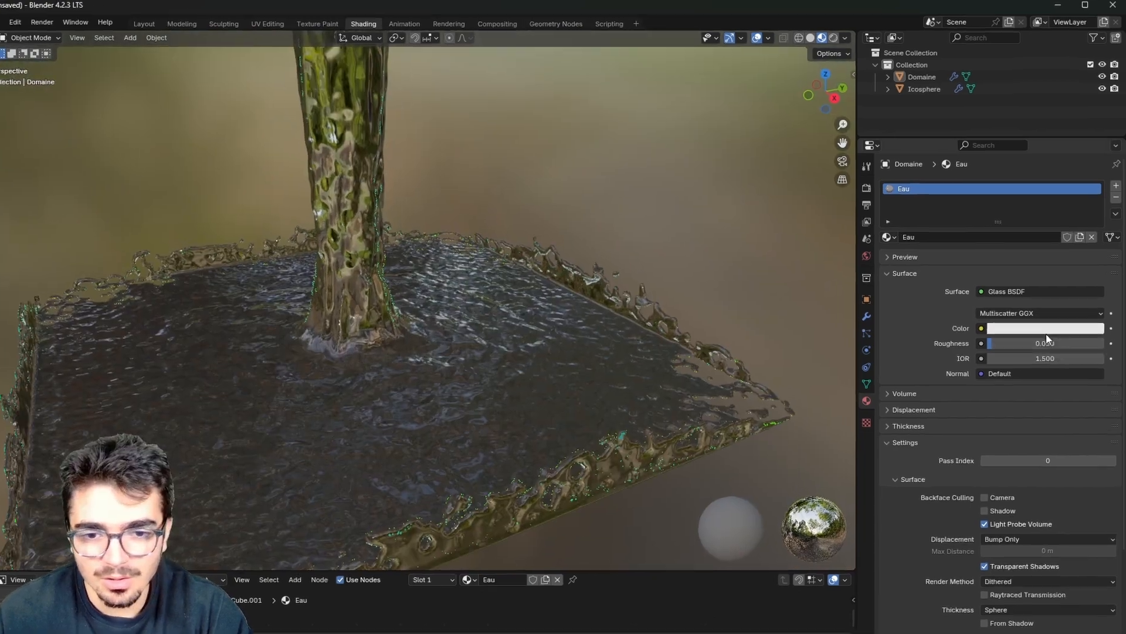
click(1047, 330)
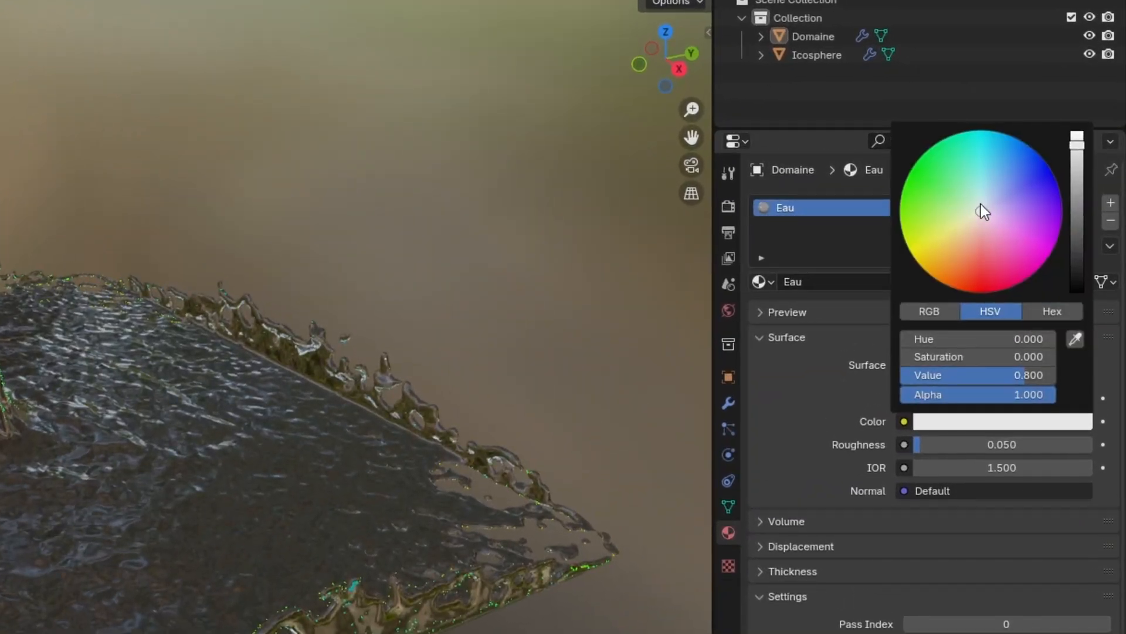
click(990, 203)
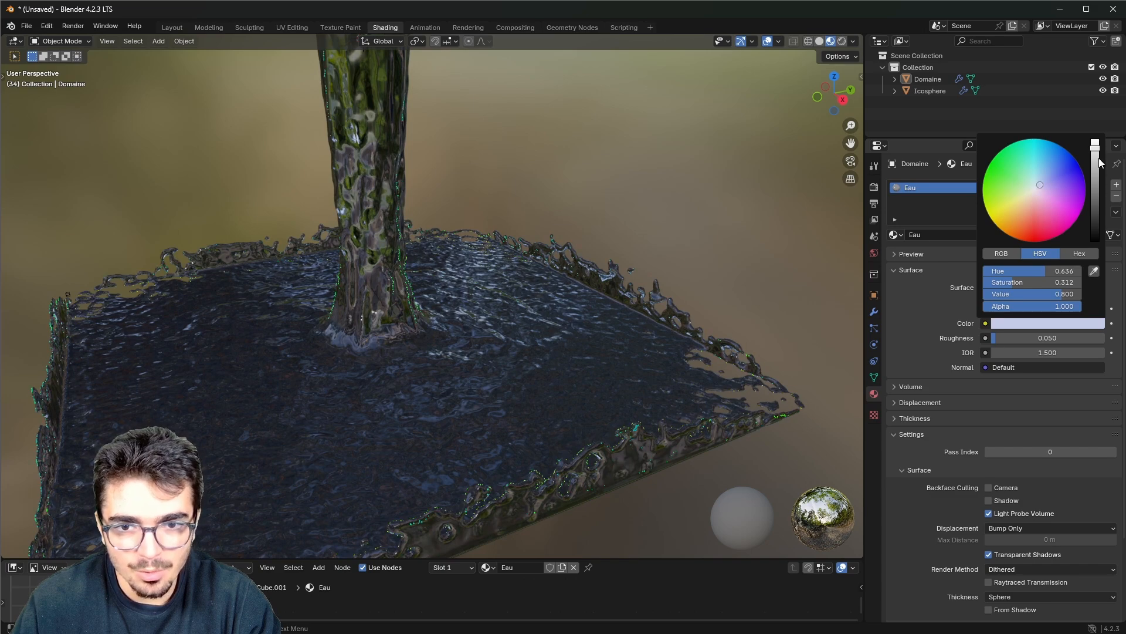
drag(1099, 159, 1095, 143)
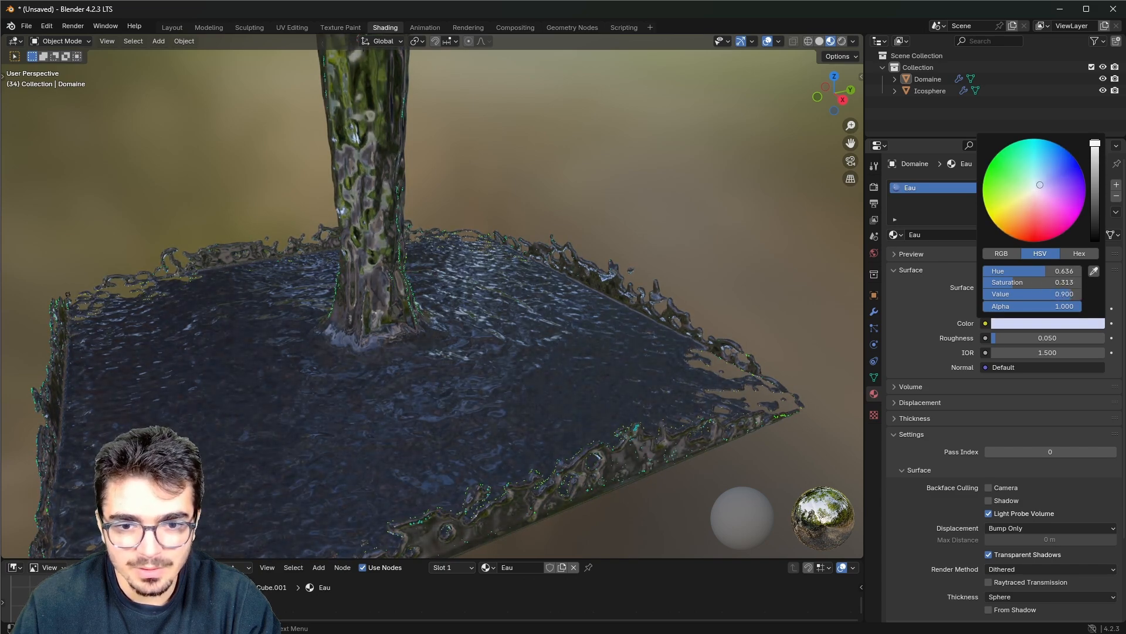
middle_drag(795, 110, 548, 358)
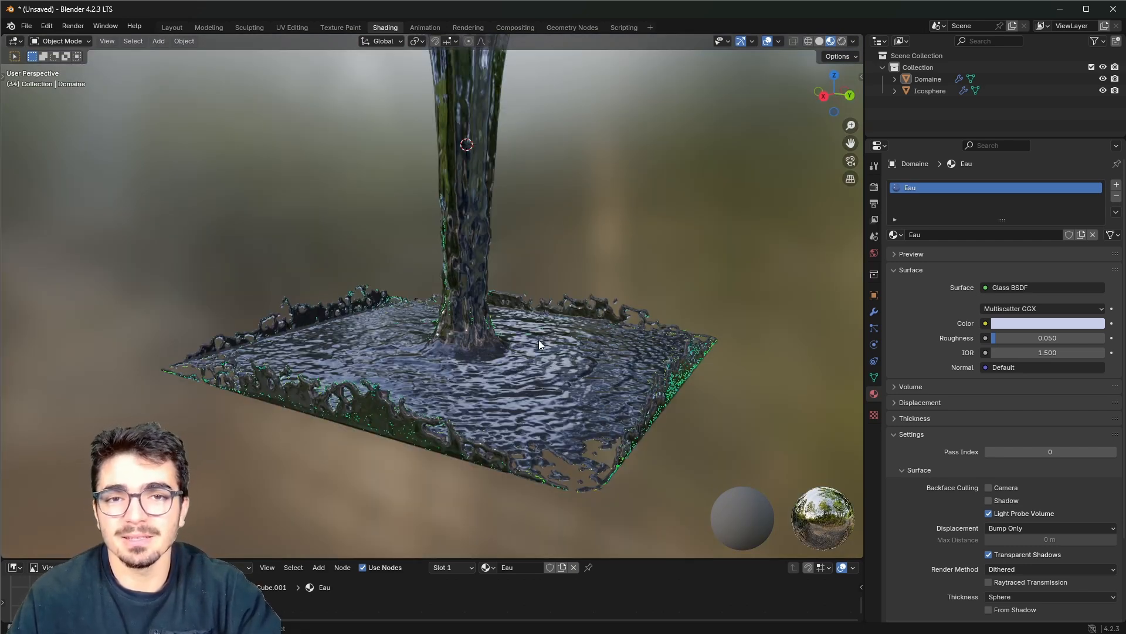
middle_drag(532, 329, 560, 279)
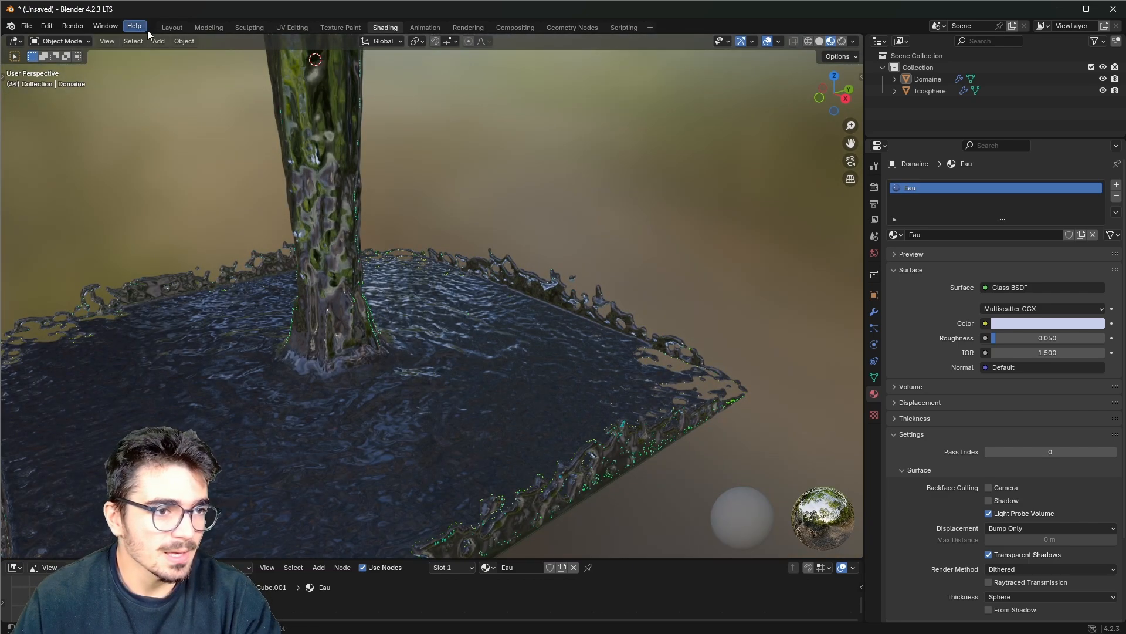
Return to the Layout workspace and add a cylinder mesh to the scene.
click(172, 27)
key(shift+a)
mouse_move(406, 333)
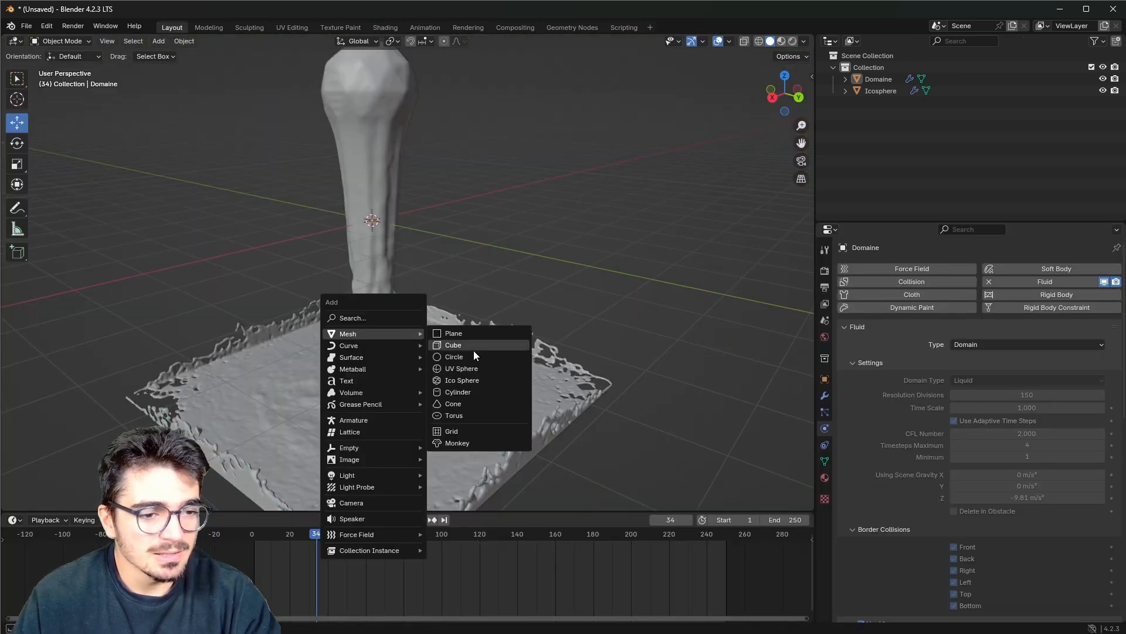
click(467, 393)
Move the cylinder down along Z to the pool and sideways along Y so it stands beside the falling stream.
shift+middle_drag(454, 408, 496, 291)
key(g)
key(z)
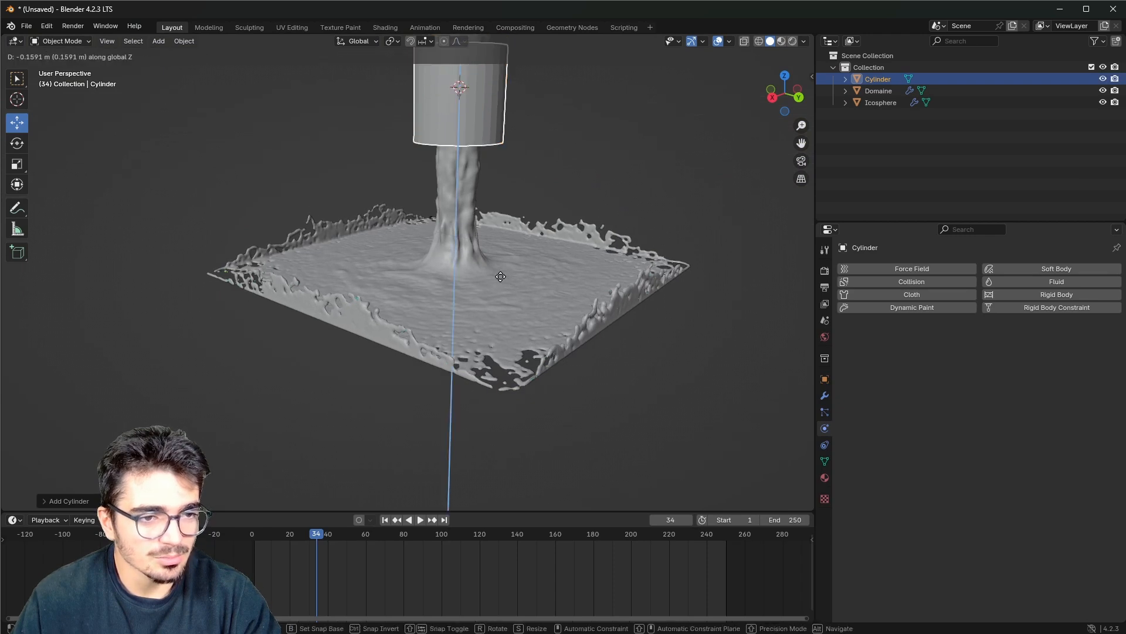
click(480, 424)
key(g)
key(y)
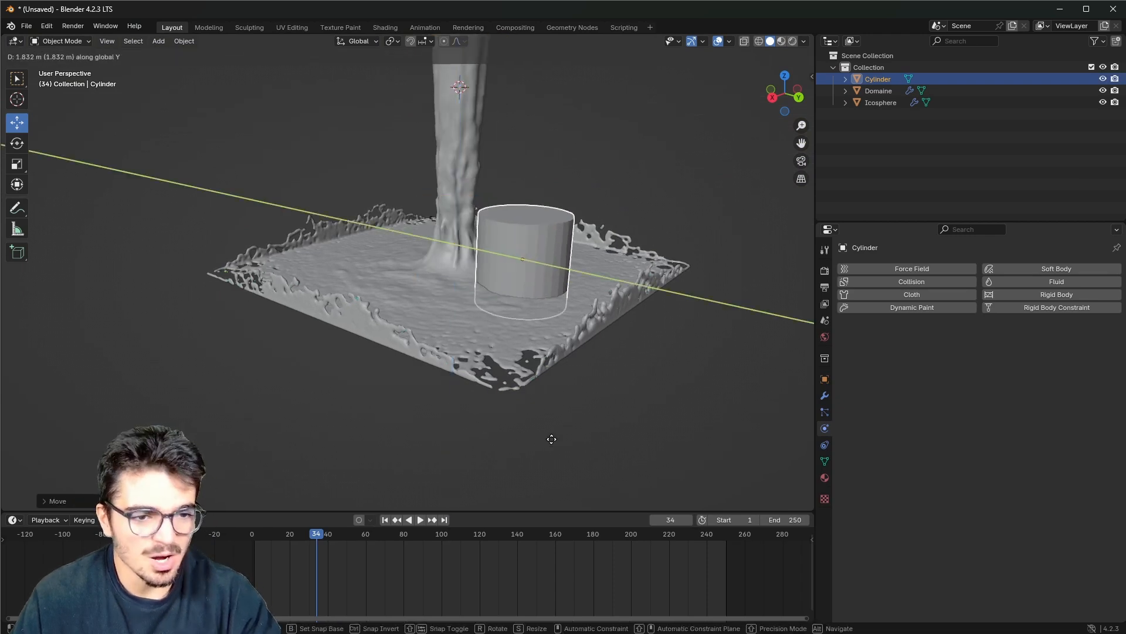
click(566, 430)
Scale the cylinder down, lower it so its base sinks into the pool, and stretch it slightly along Z.
shift+middle_drag(621, 255, 592, 273)
scroll(593, 272, up, 4)
key(s)
click(646, 368)
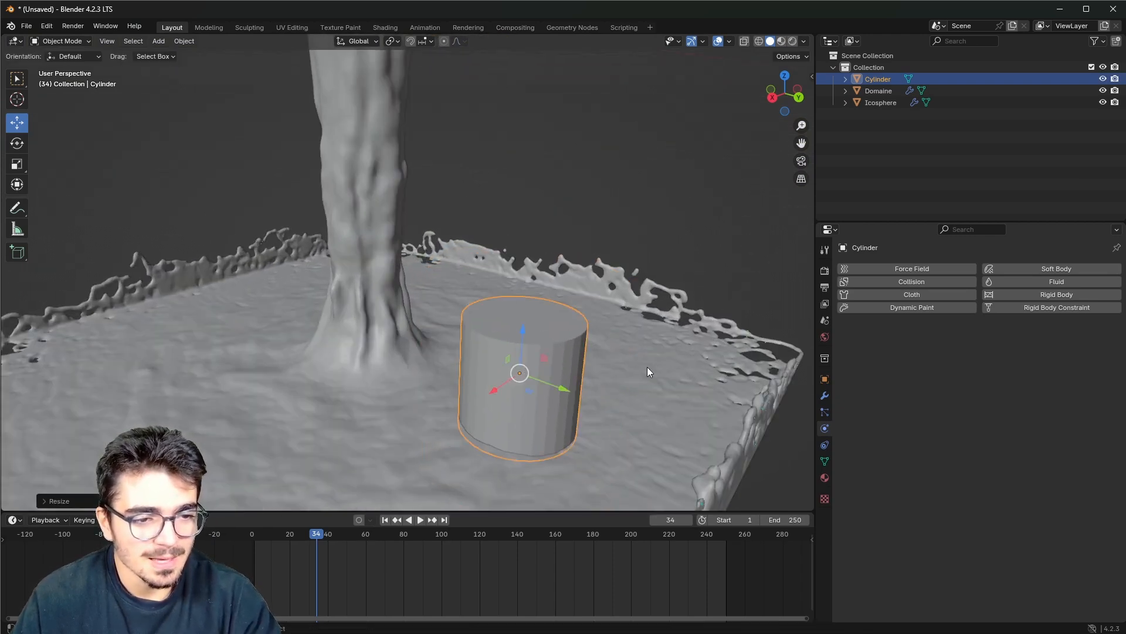
key(g)
key(z)
click(641, 402)
key(s)
key(z)
click(678, 391)
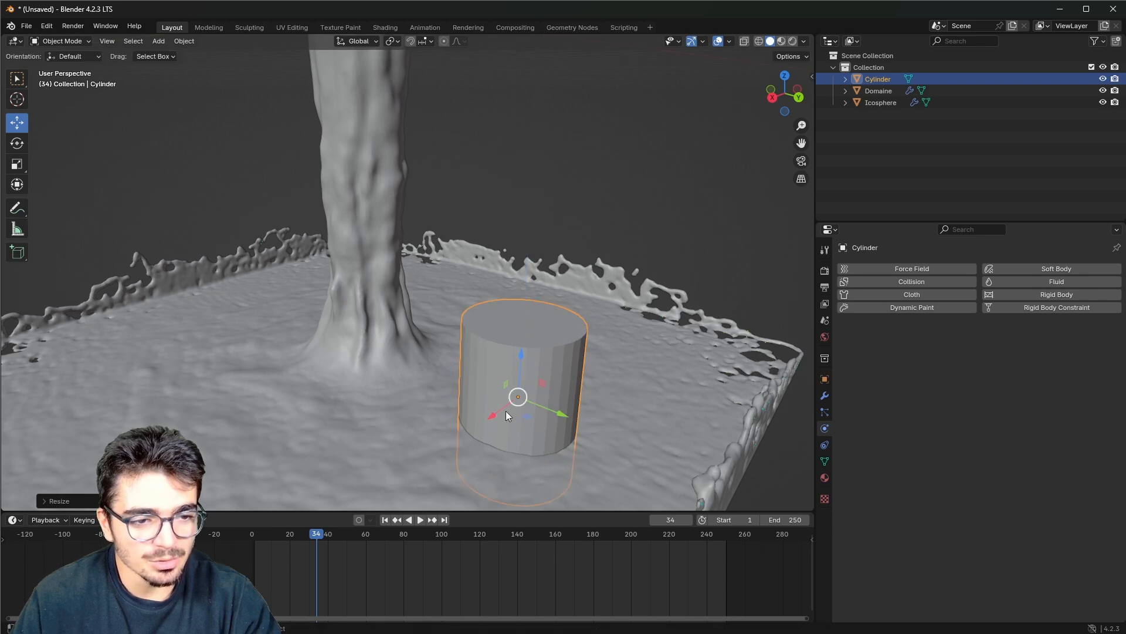
Enable Fluid physics on the cylinder and set its type to Effector.
middle_drag(505, 413, 489, 438)
scroll(555, 399, up, 3)
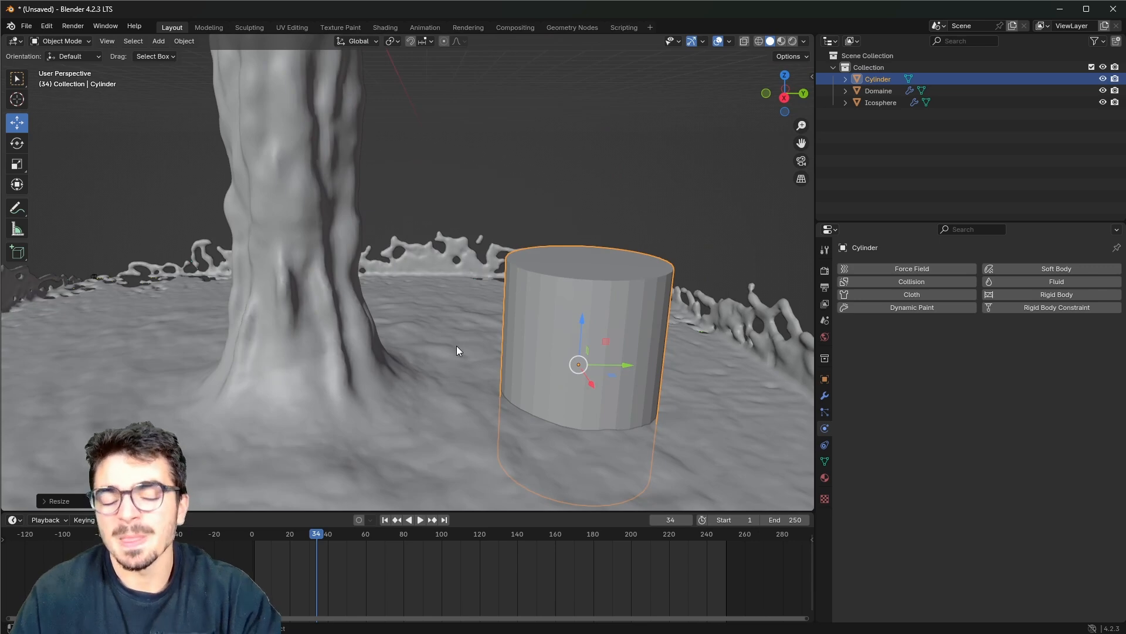
scroll(453, 200, down, 6)
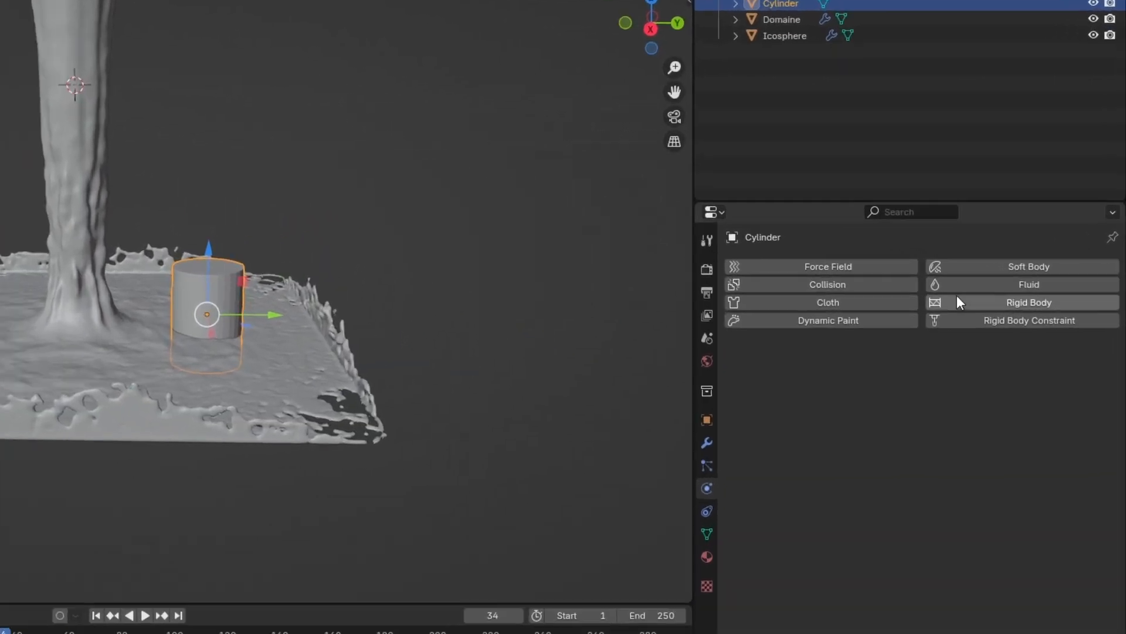
click(957, 288)
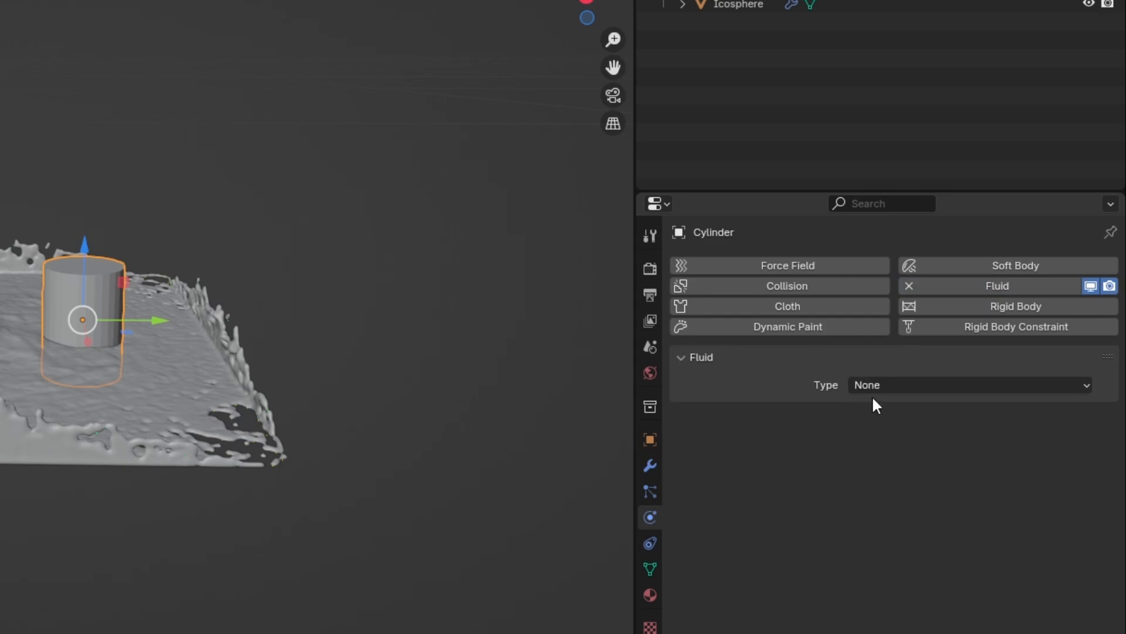
click(890, 385)
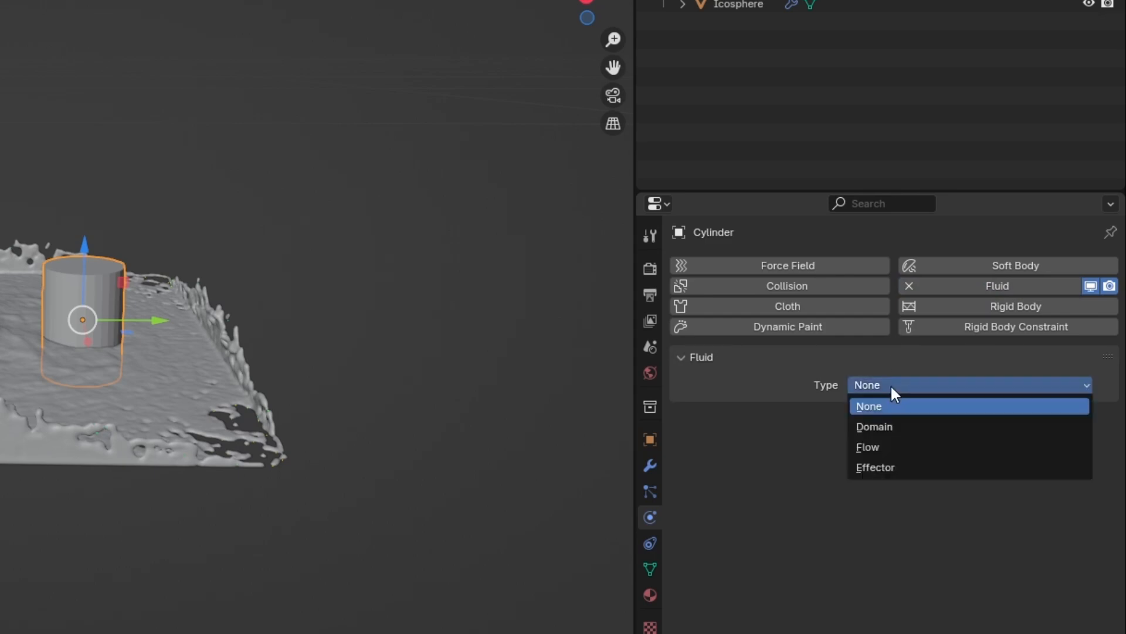
click(902, 470)
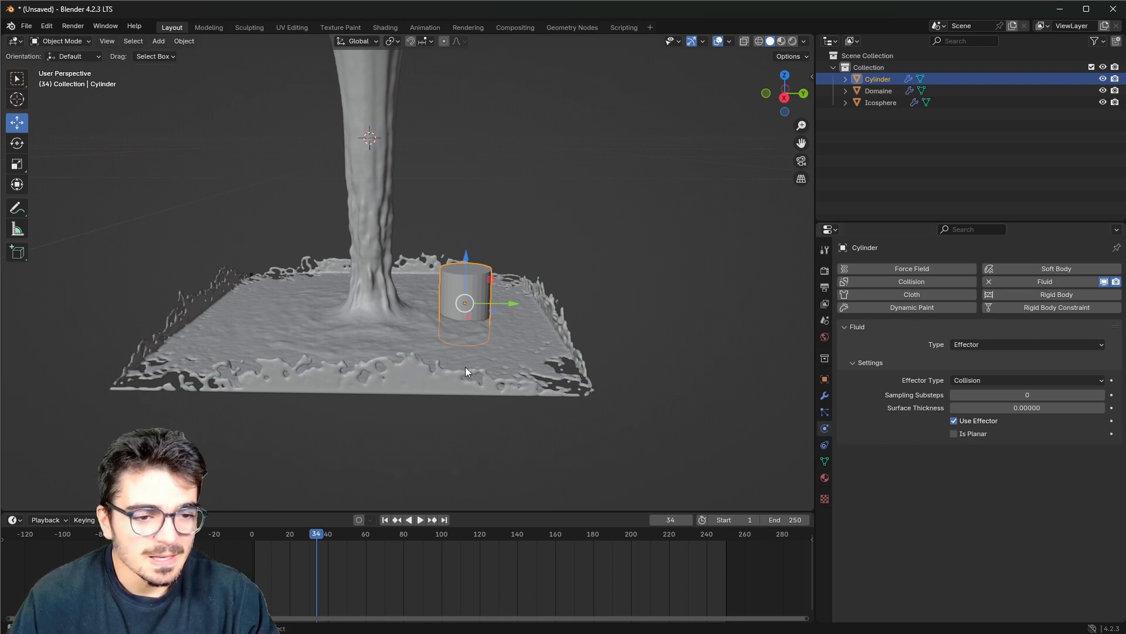
Select the Domaine object and free all of its cached fluid simulation data.
middle_drag(466, 367, 390, 142)
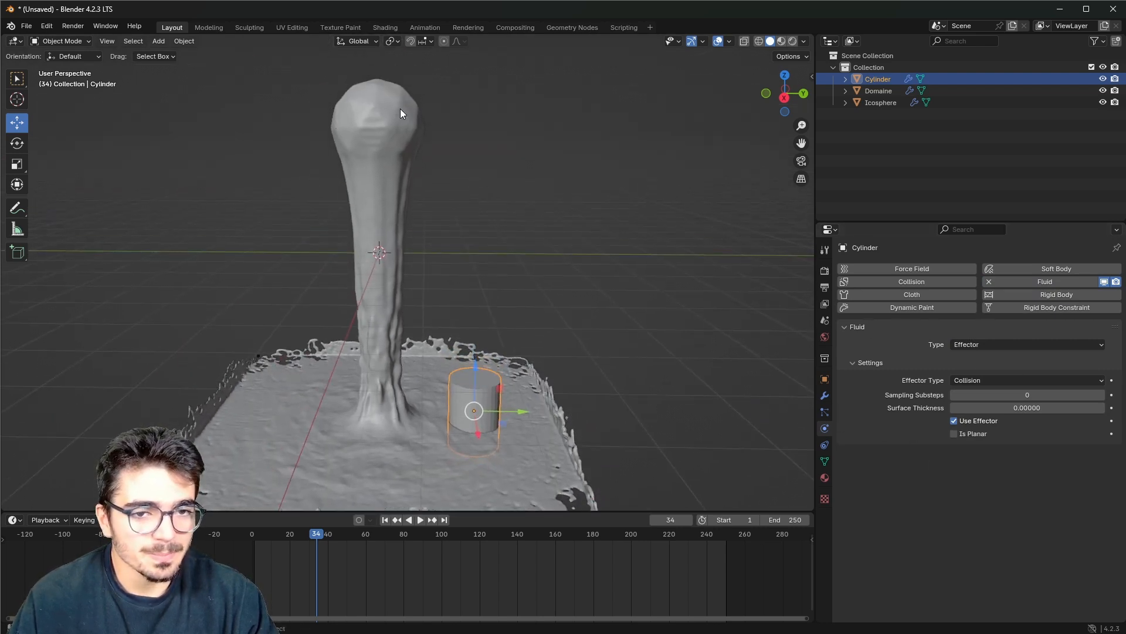
click(863, 90)
mouse_move(517, 276)
middle_down()
mouse_move(532, 310)
mouse_move(521, 255)
middle_up()
scroll(1002, 422, down, 15)
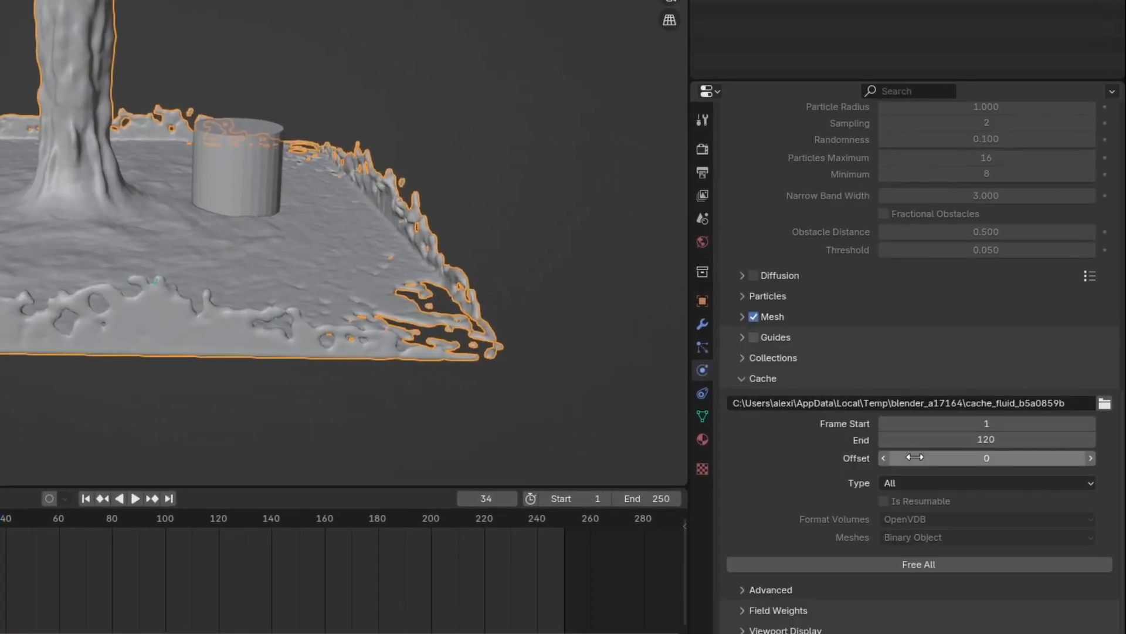
click(879, 562)
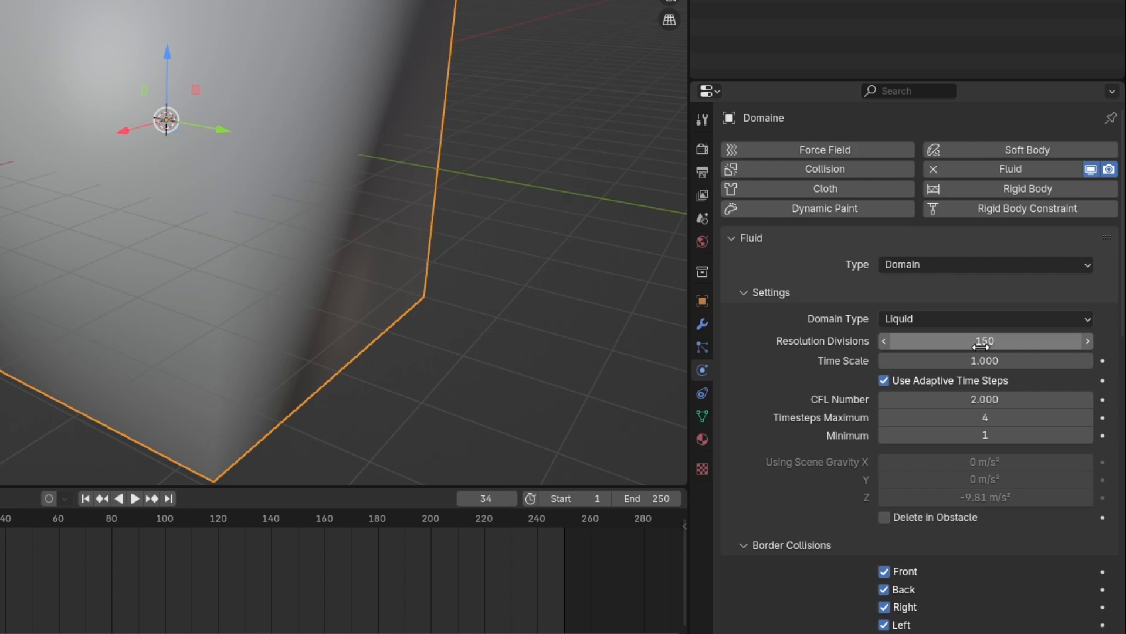
Set the domain's resolution divisions to 30 and bake the whole fluid simulation up to frame 80.
click(981, 346)
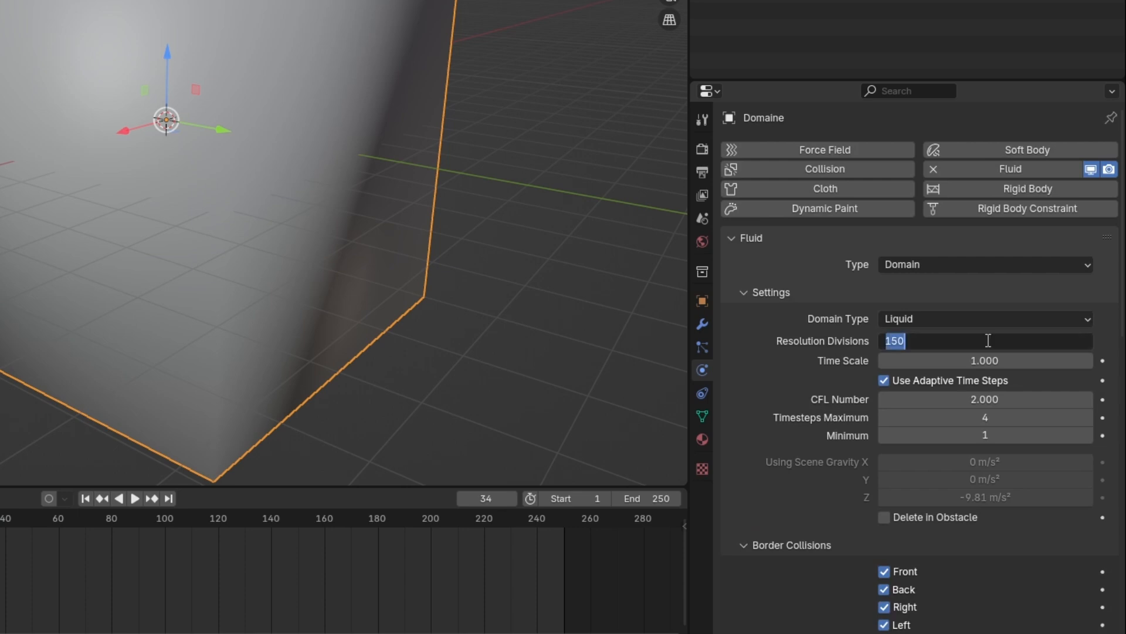
text(30)
key(Return)
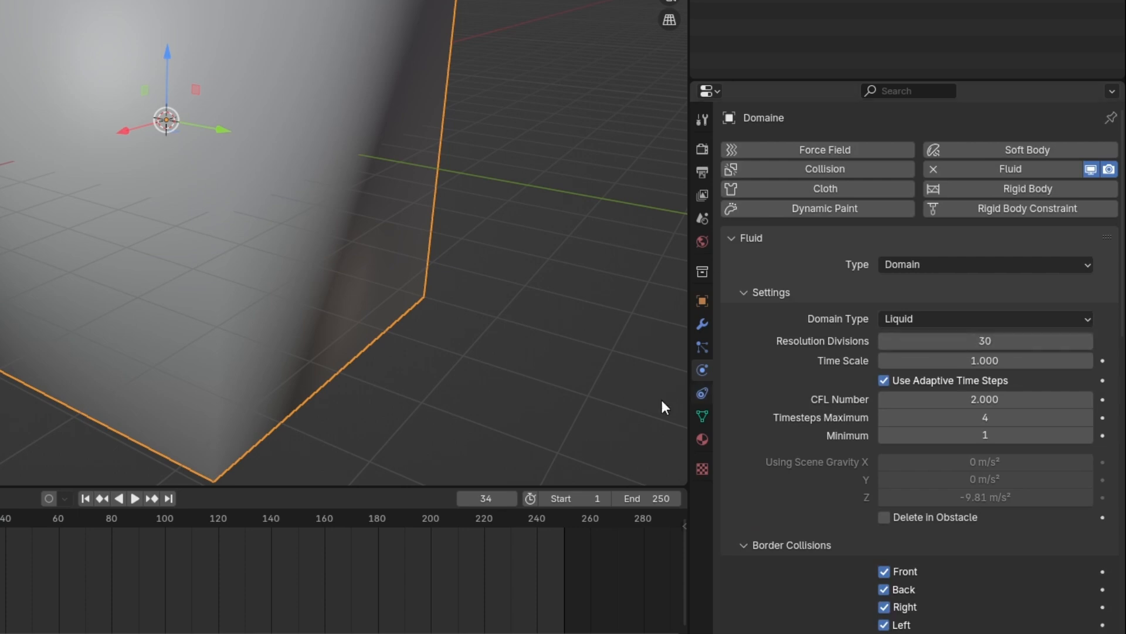
shift+middle_drag(399, 322, 453, 351)
scroll(981, 473, down, 20)
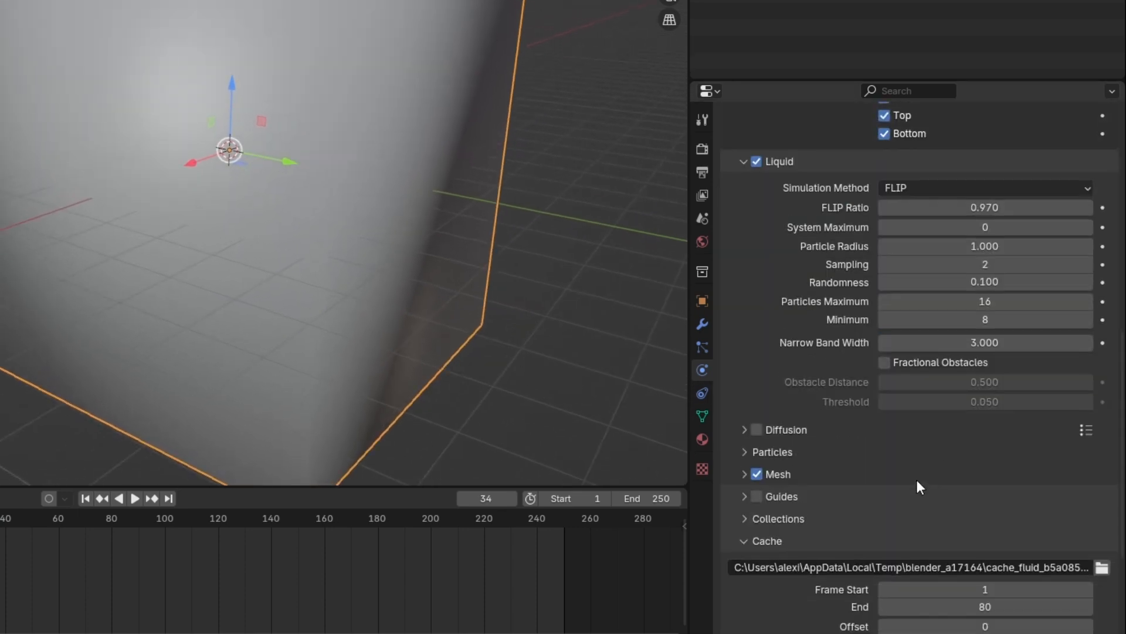
click(897, 553)
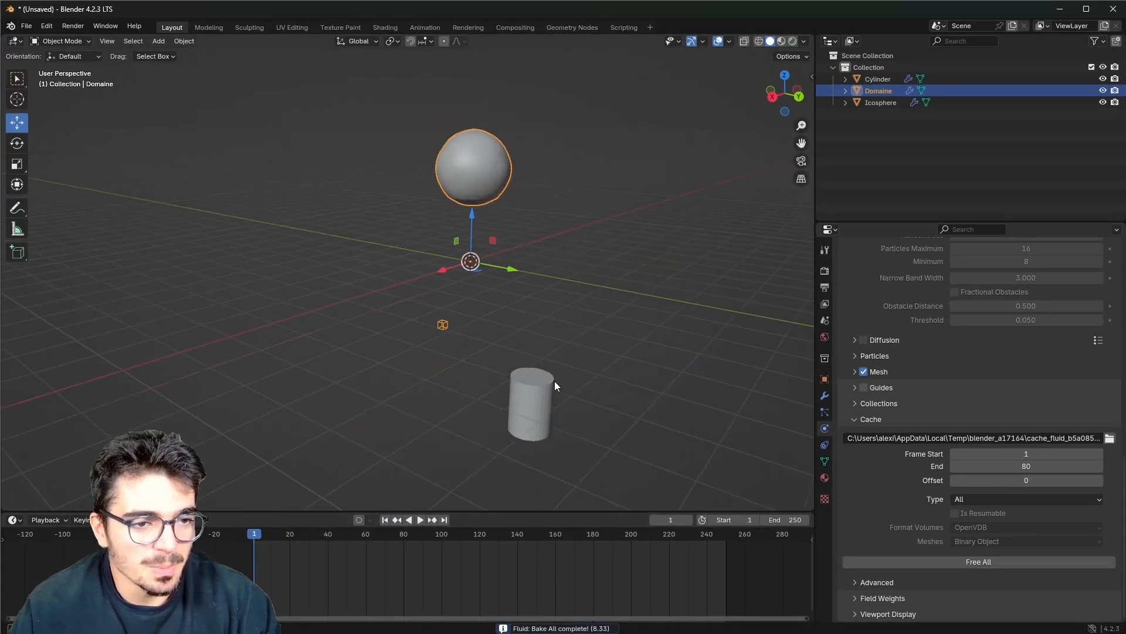
Play back the baked simulation and return to about frame 41 to examine how the liquid meets the cylinder.
shift+middle_drag(555, 381, 539, 364)
key(space)
scroll(655, 464, up, 3)
shift+middle_drag(597, 486, 509, 319)
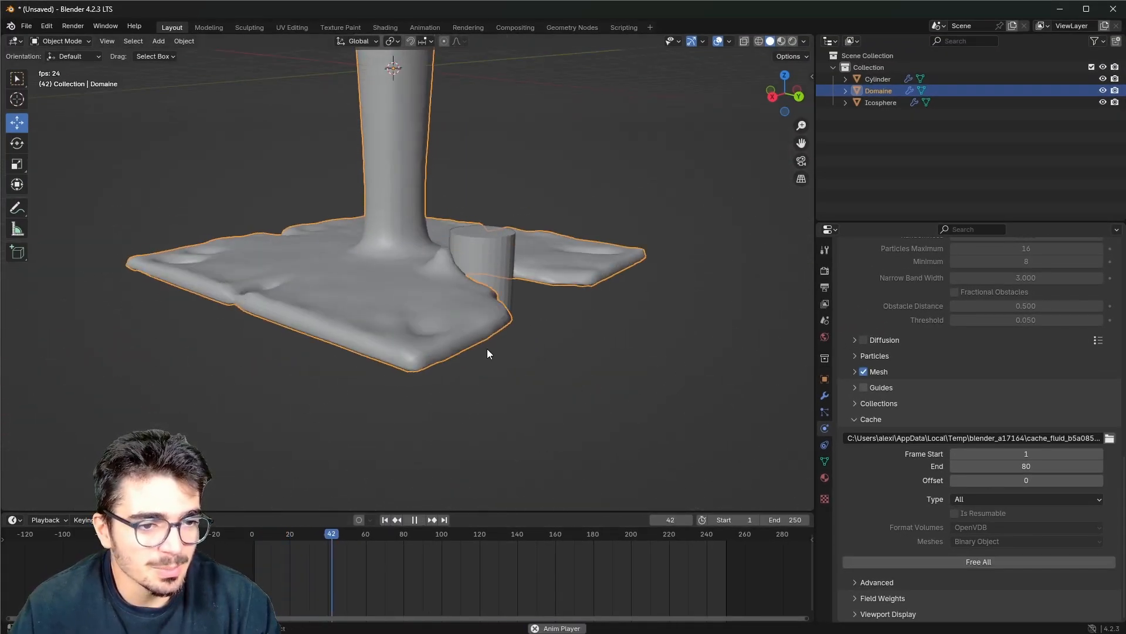
middle_drag(484, 264, 498, 308)
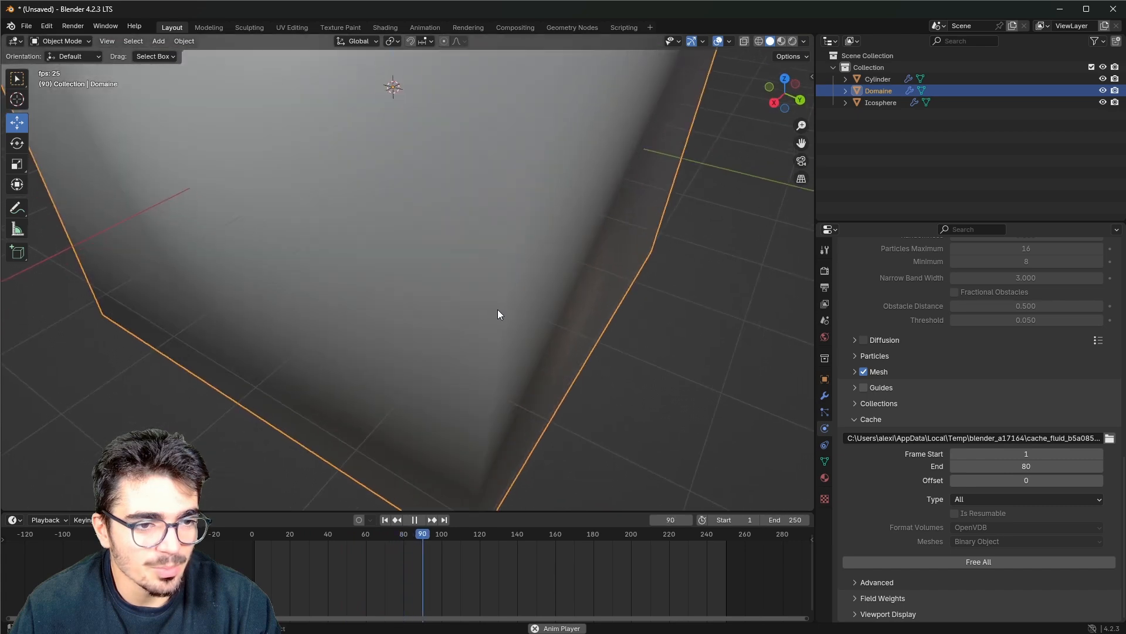
key(space)
drag(421, 534, 330, 530)
key(space)
scroll(499, 354, up, 4)
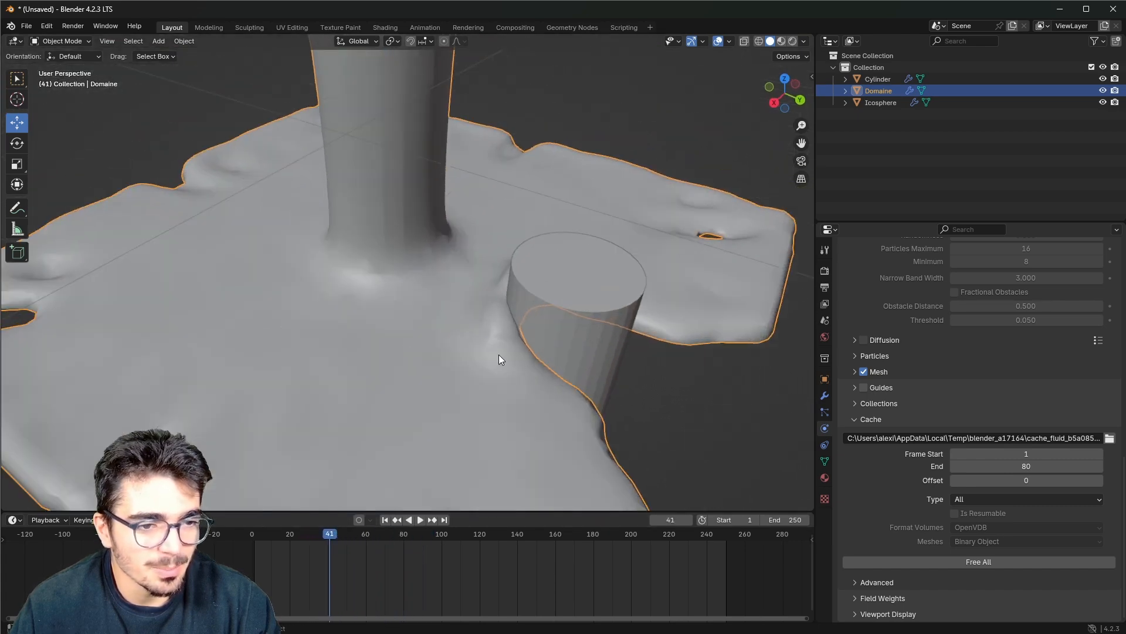
Play the simulation on to frame 79 and examine the liquid flowing around the cylinder up close.
middle_drag(498, 354, 389, 240)
key(space)
middle_drag(519, 211, 453, 319)
scroll(452, 318, up, 2)
key(space)
scroll(452, 314, down, 4)
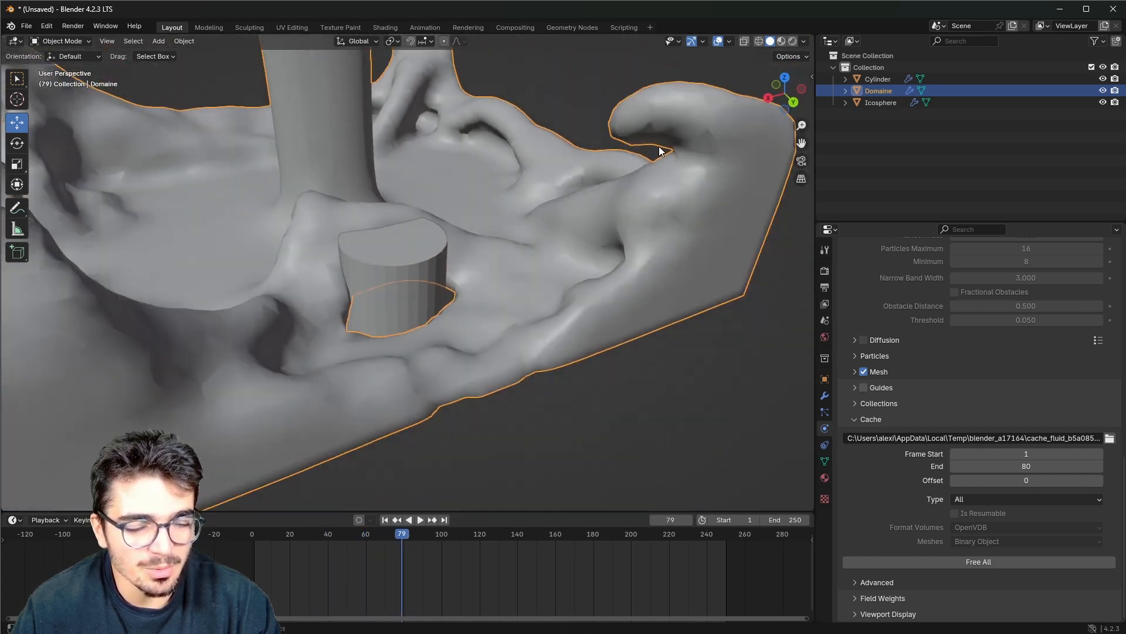
middle_drag(659, 151, 424, 128)
scroll(461, 382, up, 3)
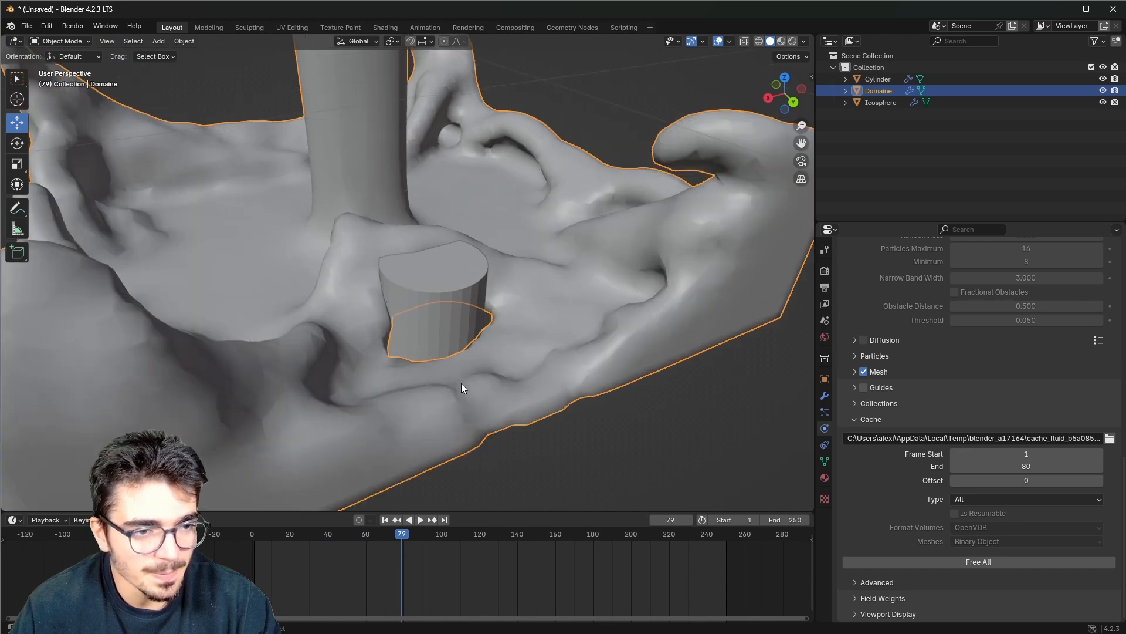
Resume playback briefly, return to frame 49 and inspect the liquid around the cylinder from several angles and from afar.
key(space)
middle_drag(339, 260, 445, 340)
key(space)
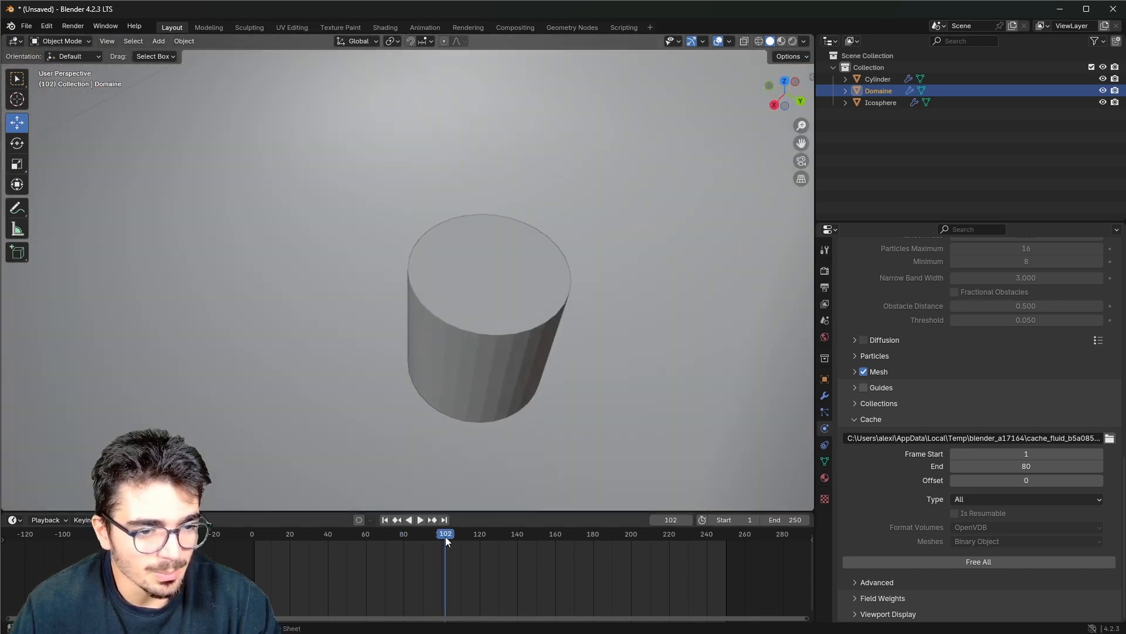
drag(446, 537, 345, 525)
middle_drag(445, 205, 349, 178)
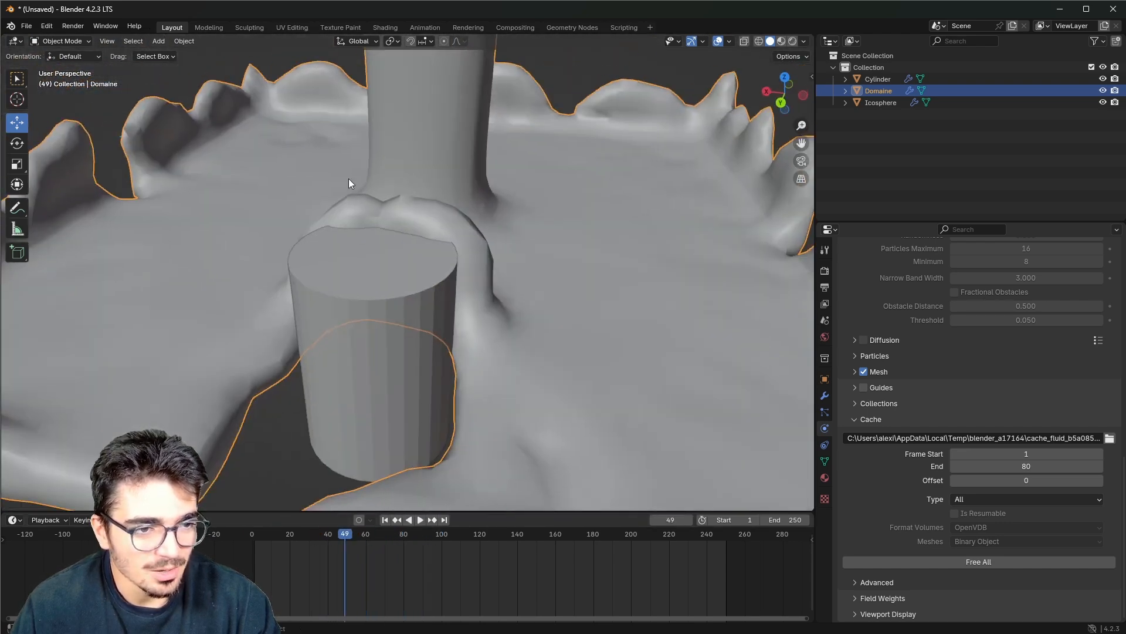
middle_drag(388, 322, 341, 245)
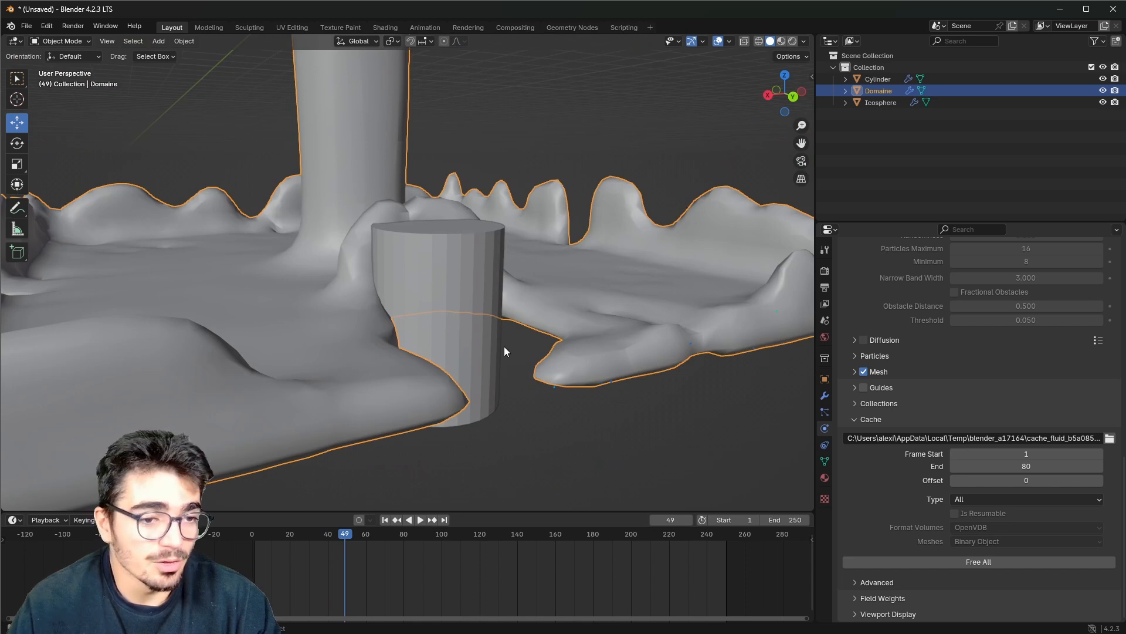
scroll(543, 248, down, 5)
scroll(443, 276, down, 3)
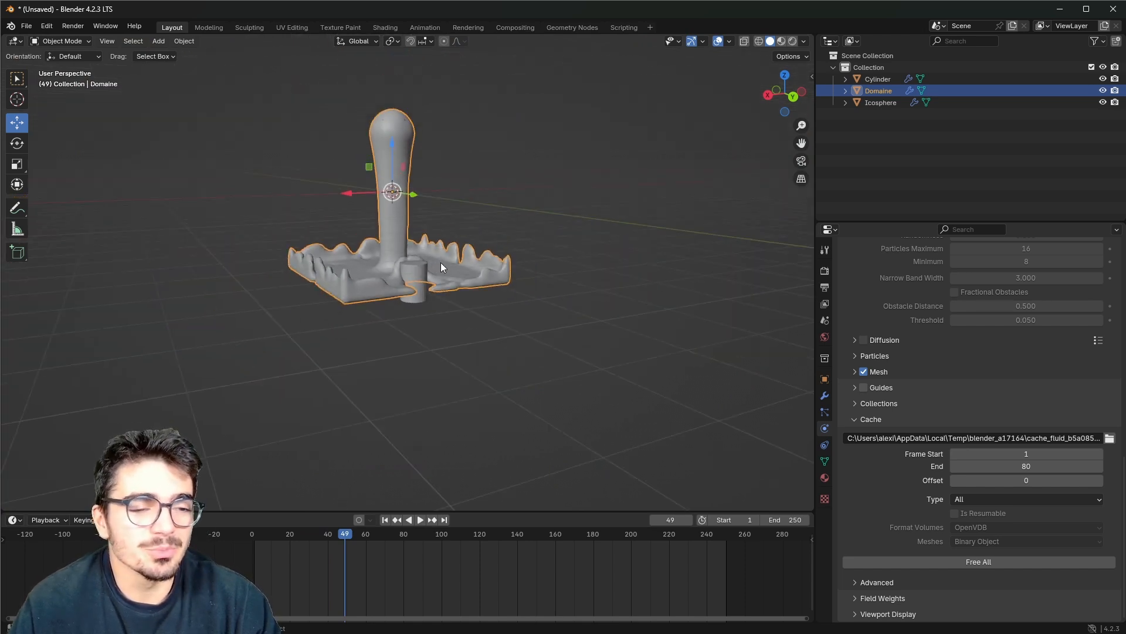
Return to frame 1 and delete all the objects in the scene.
click(386, 519)
scroll(483, 270, up, 2)
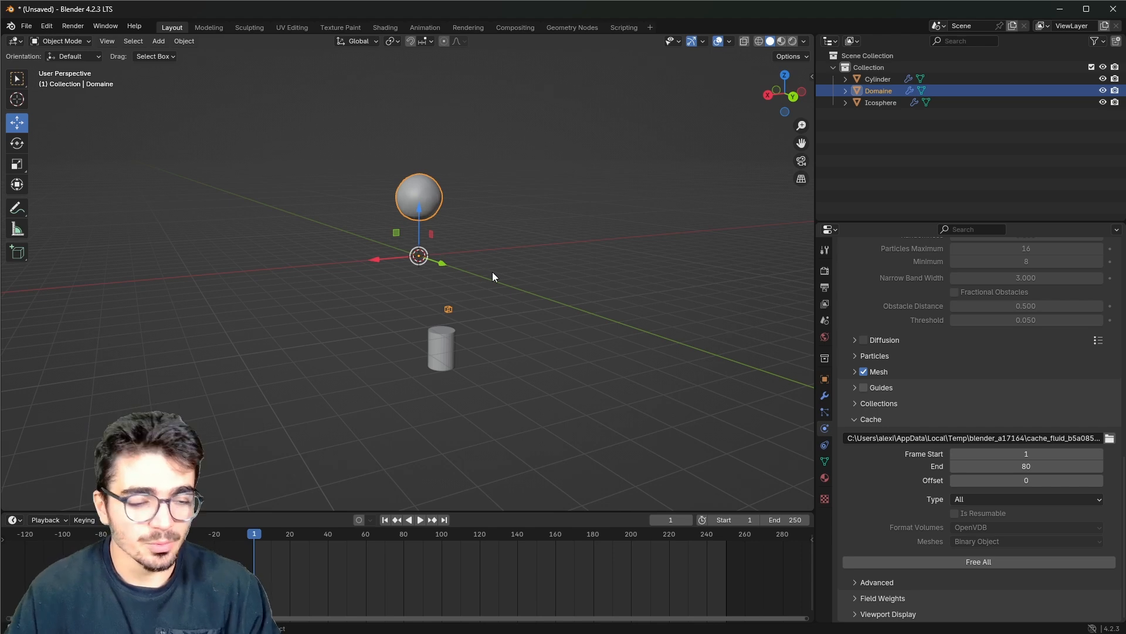
key(a)
key(Delete)
Add a cylinder mesh at the centre of the empty scene.
key(shift+a)
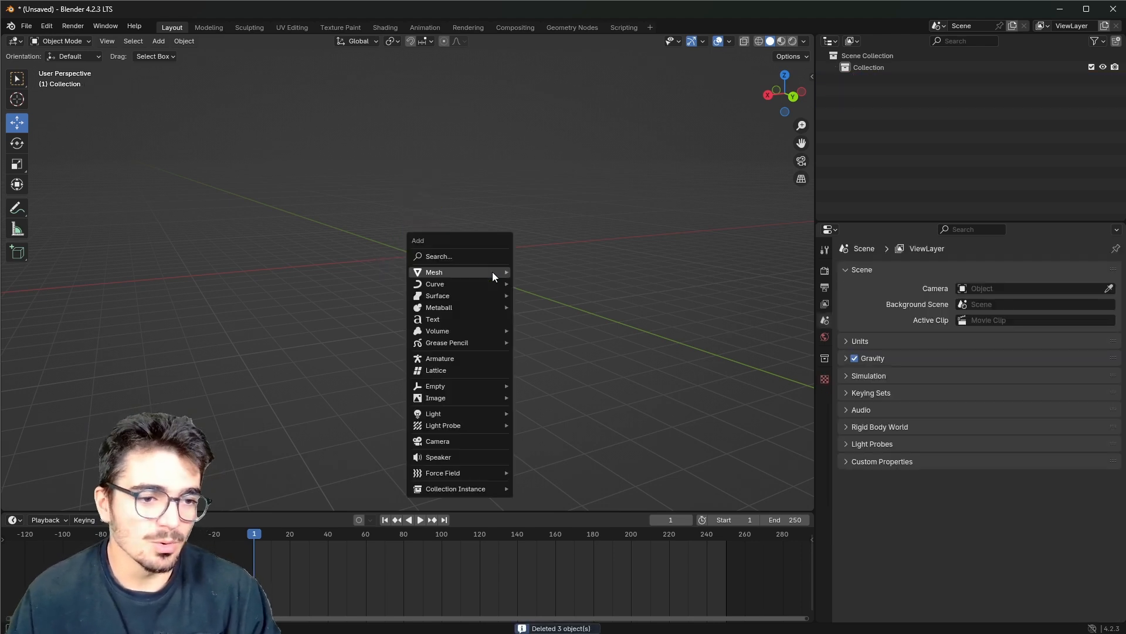
mouse_move(498, 276)
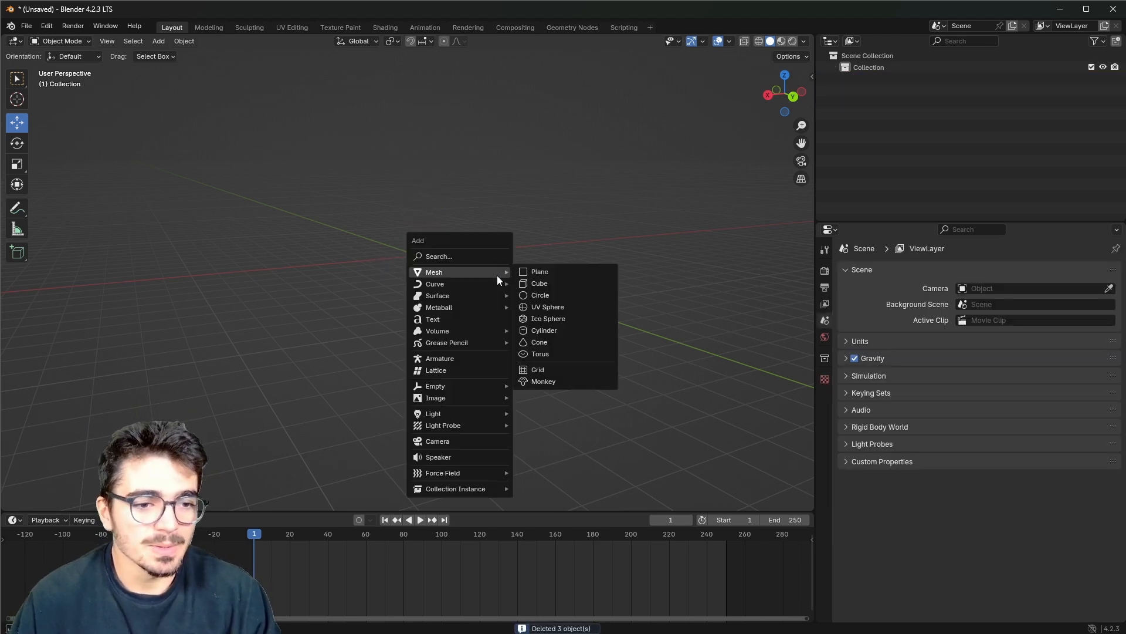
click(551, 332)
shift+middle_drag(524, 284, 515, 345)
scroll(515, 345, up, 7)
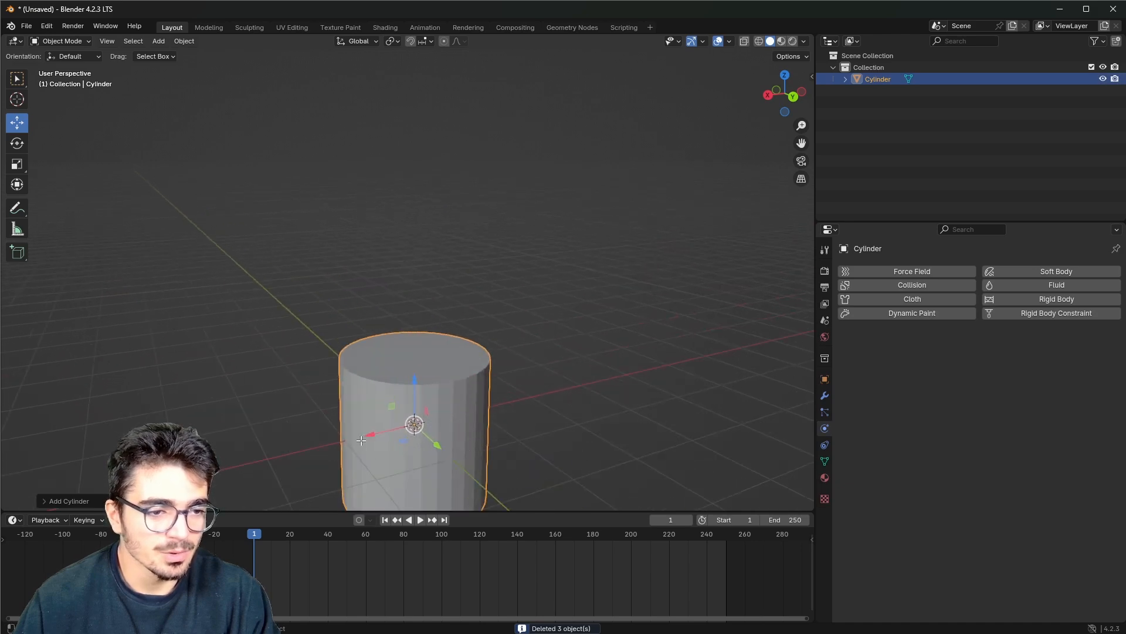
Delete the cylinder's top face in Edit Mode so it forms an open container, and return to Object Mode.
key(Tab)
key(3)
click(426, 364)
key(x)
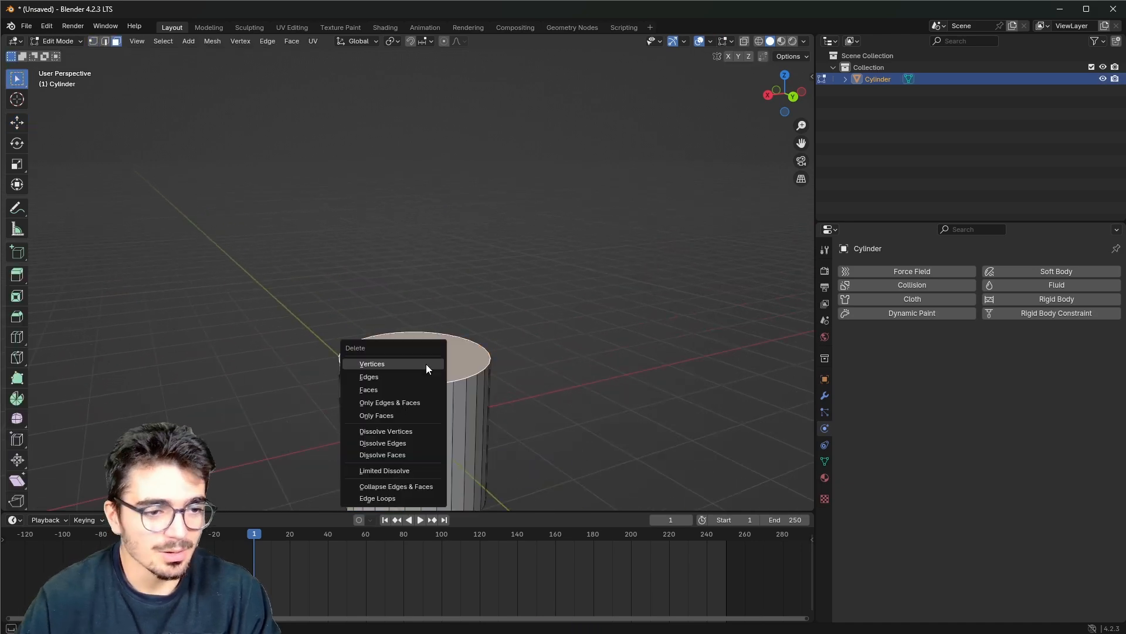
click(398, 389)
key(Tab)
mouse_move(398, 389)
middle_down()
mouse_move(478, 361)
mouse_move(427, 426)
mouse_move(417, 380)
middle_up()
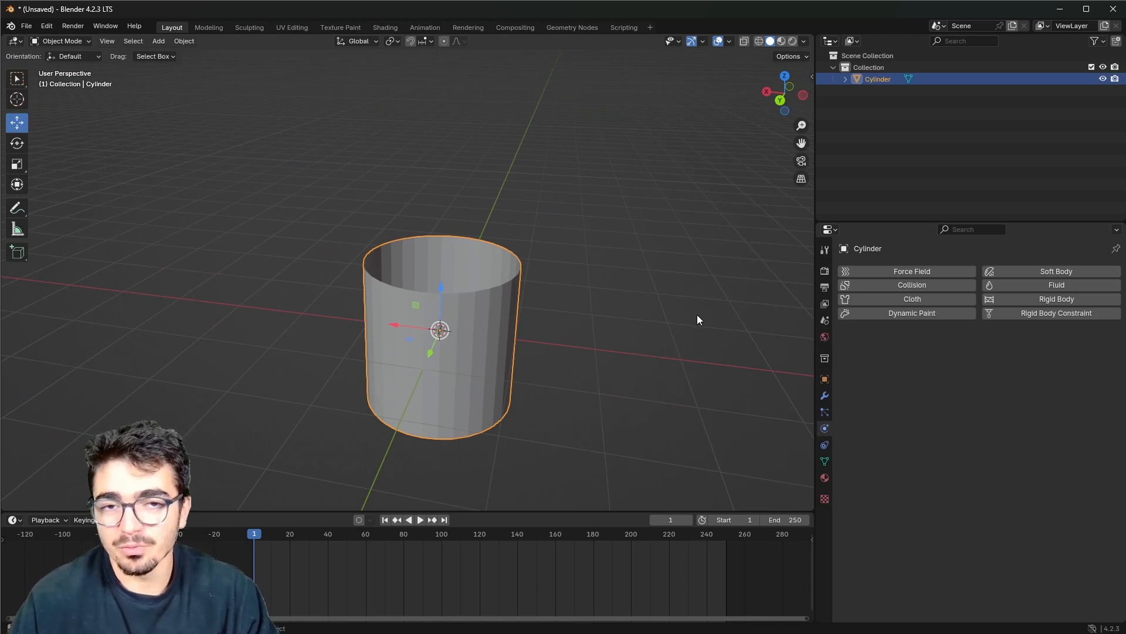
Add a horizontal loop cut around the open cylinder and slide it up to a little below the rim.
scroll(452, 346, up, 3)
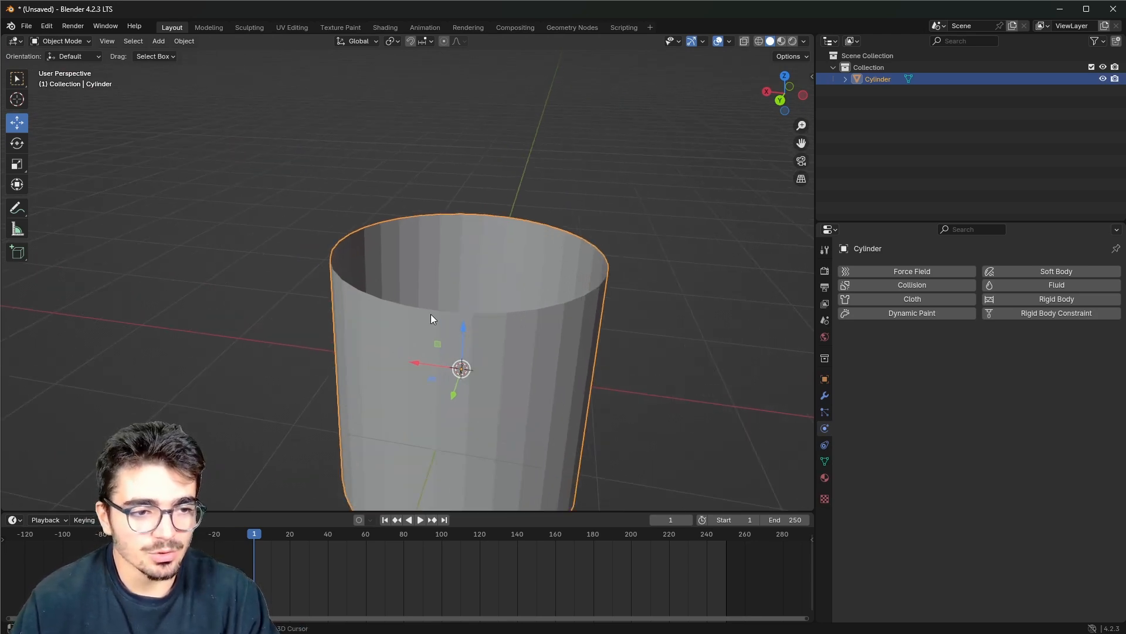
key(Tab)
key(ctrl+r)
click(405, 366)
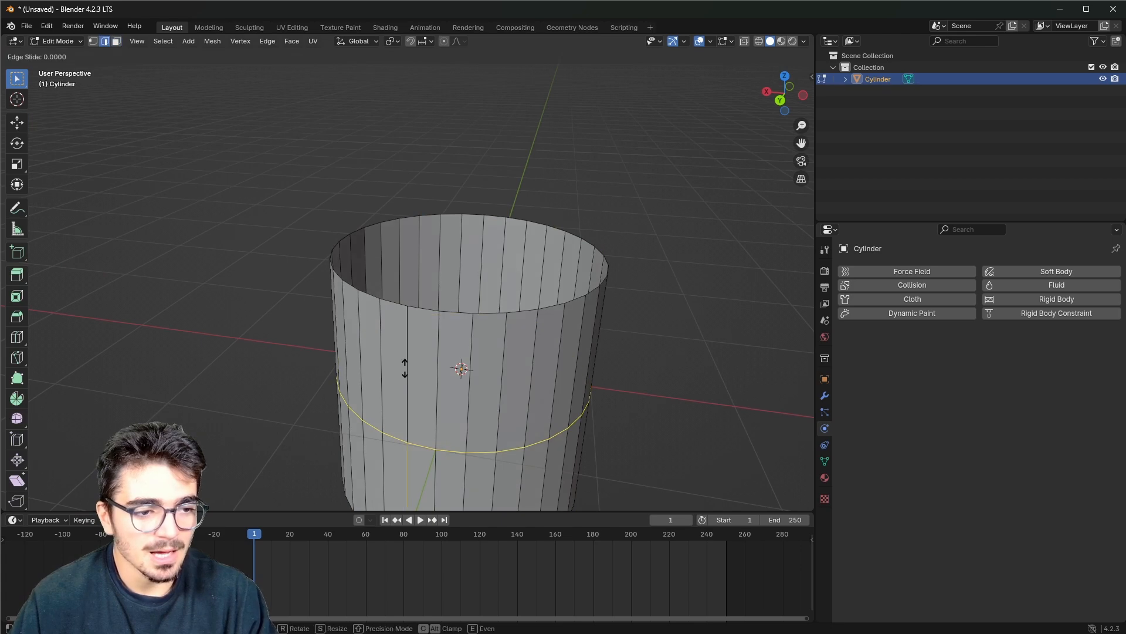
click(434, 281)
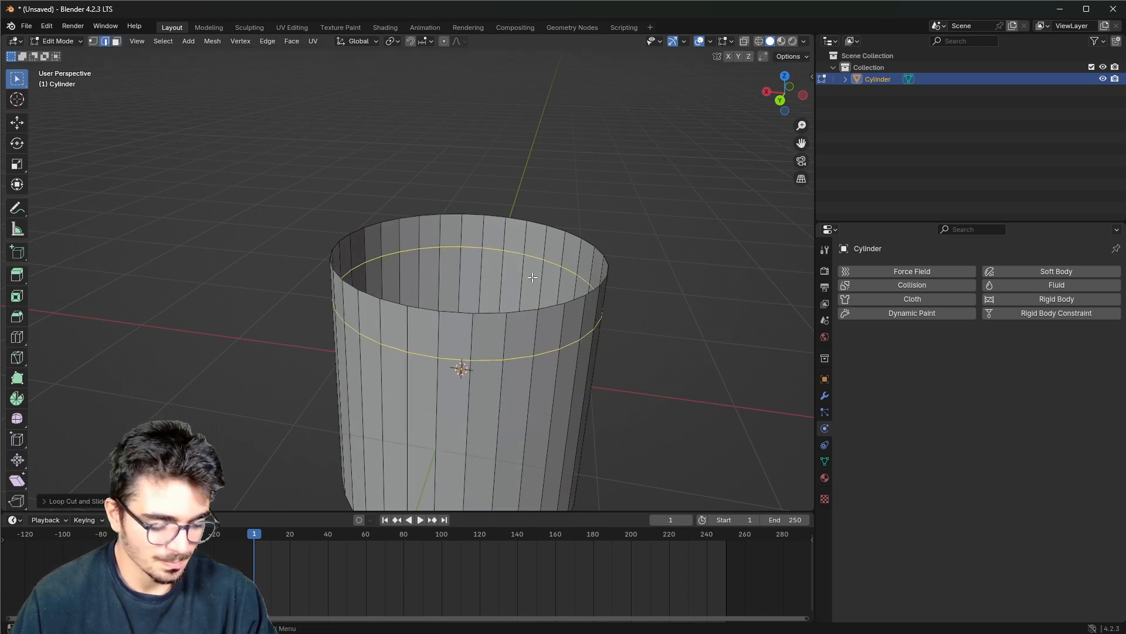
Fill the new edge loop with a face as a flat liquid surface inside the cylinder and check it in Object Mode.
key(f)
middle_drag(532, 277, 508, 294)
key(Tab)
middle_drag(394, 310, 336, 302)
key(Tab)
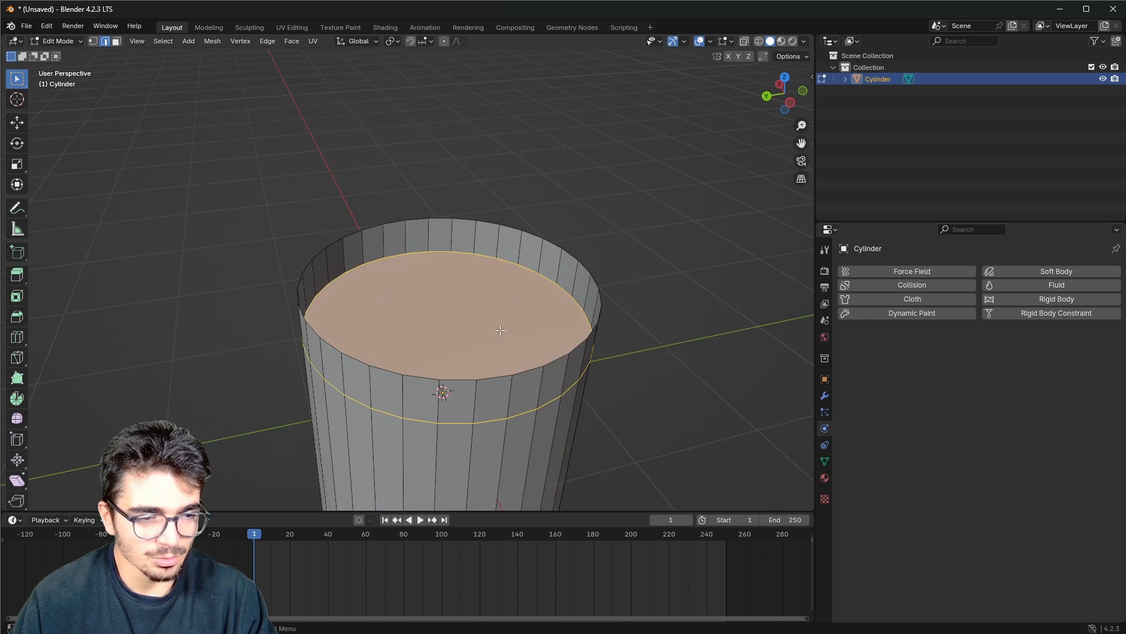
key(Tab)
scroll(429, 332, down, 3)
middle_drag(463, 286, 379, 316)
scroll(410, 334, up, 3)
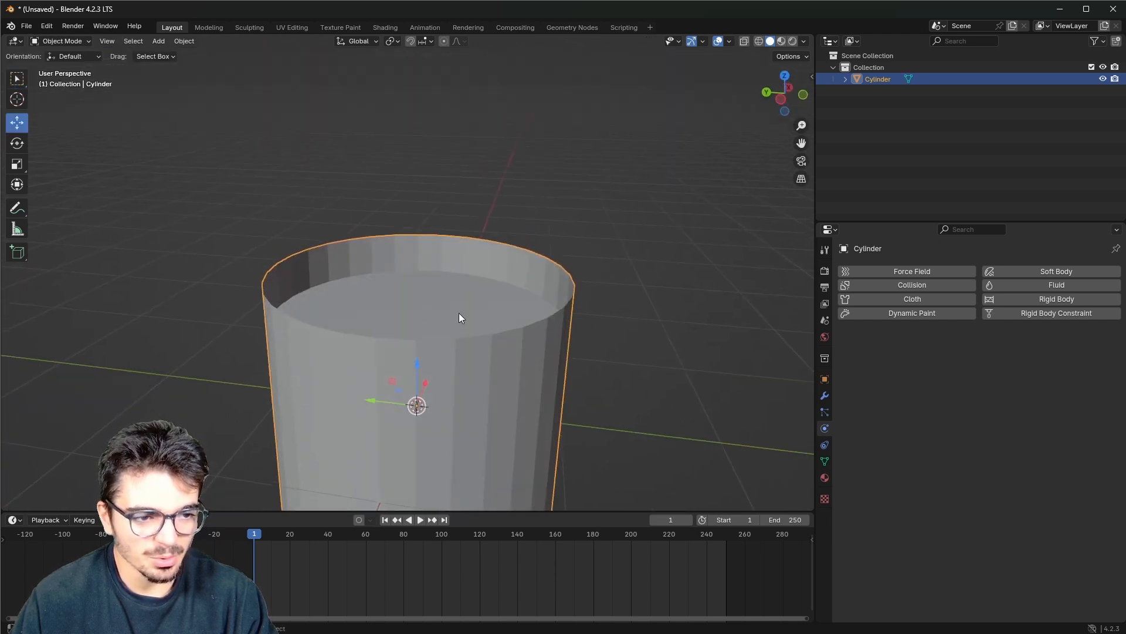
middle_drag(459, 314, 377, 316)
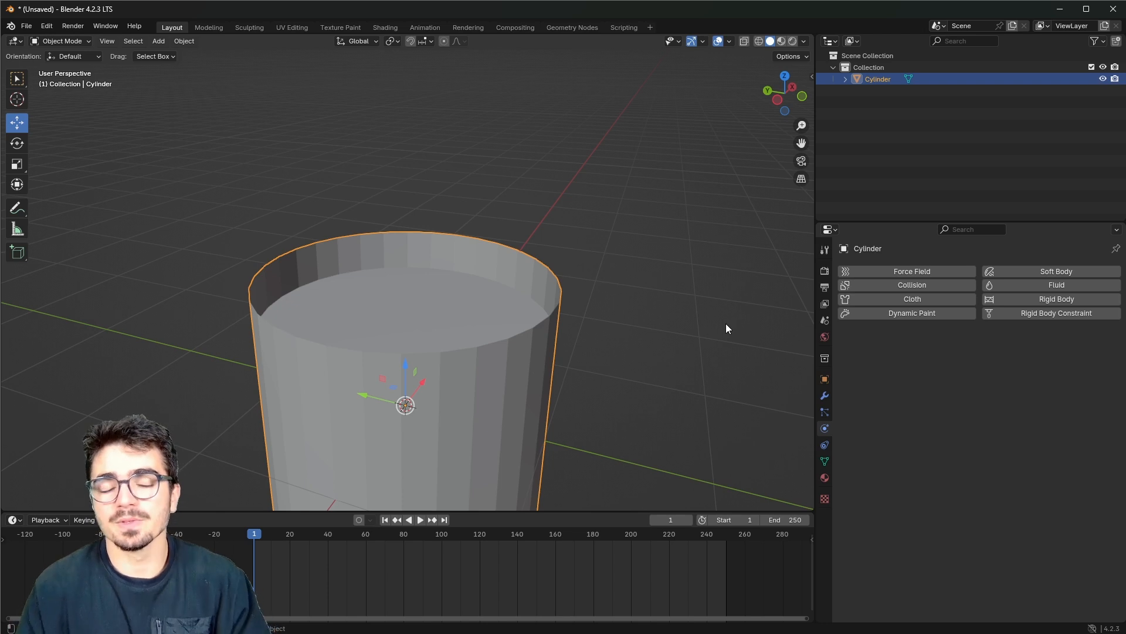